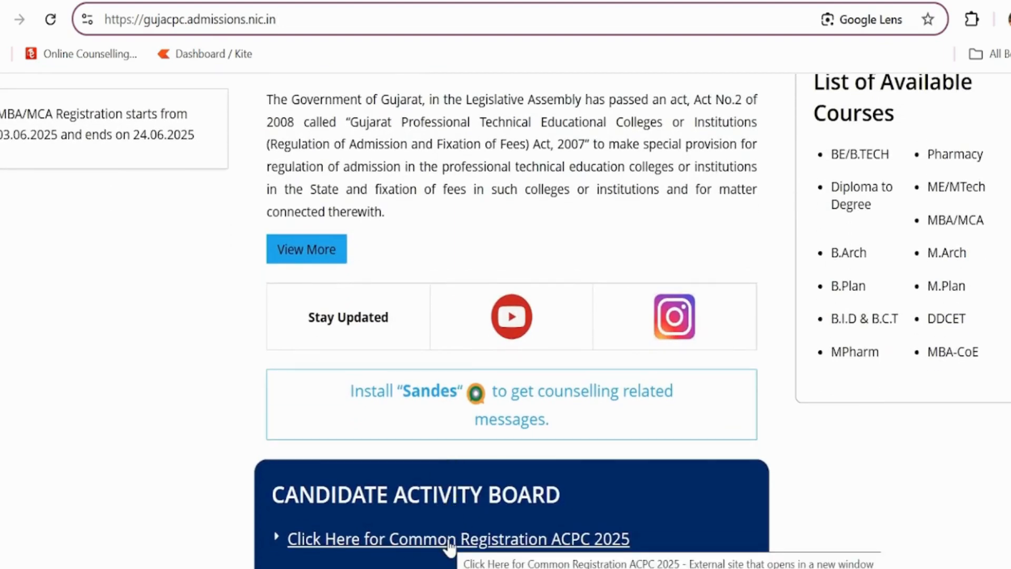
Go to the Common Registration ACPC 2025 site from the Candidate Activity Board and choose Fresh Candidate Registration.
{"action": "left_click", "coordinate": [463, 531]}
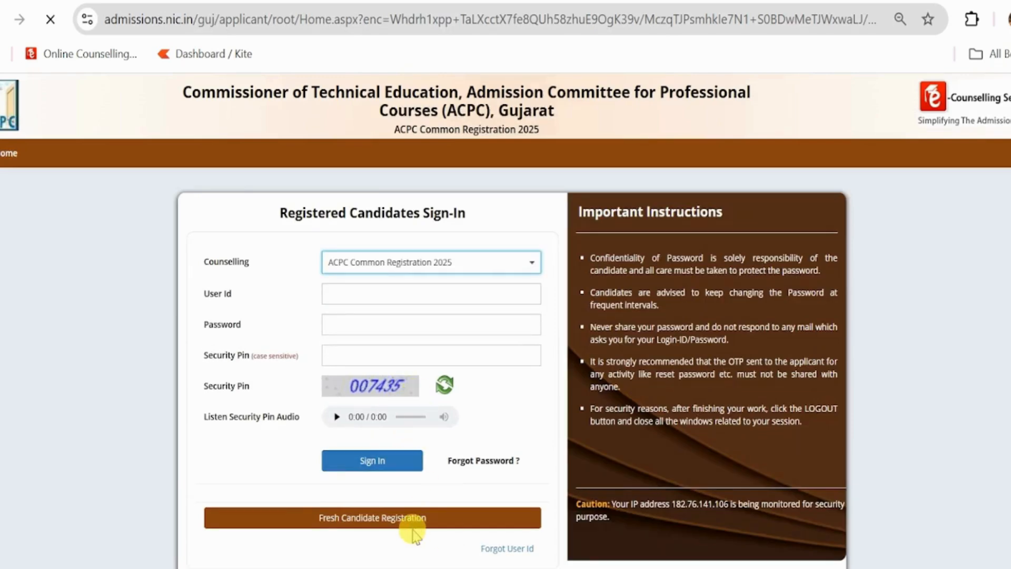
{"action": "left_click", "coordinate": [371, 515]}
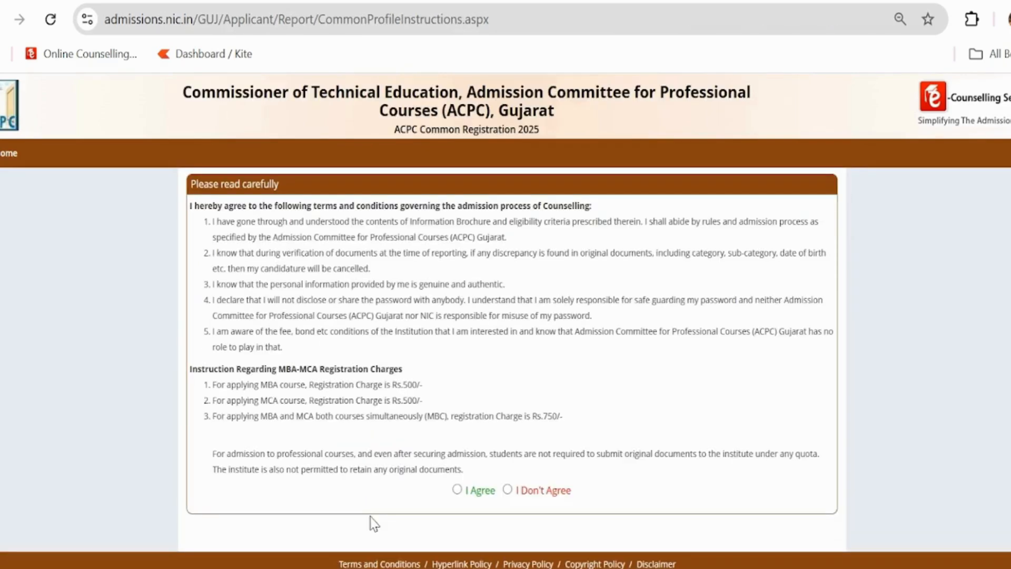
Accept the terms and fill in the candidate's full name, father's name and mother's name.
{"action": "left_click", "coordinate": [457, 489]}
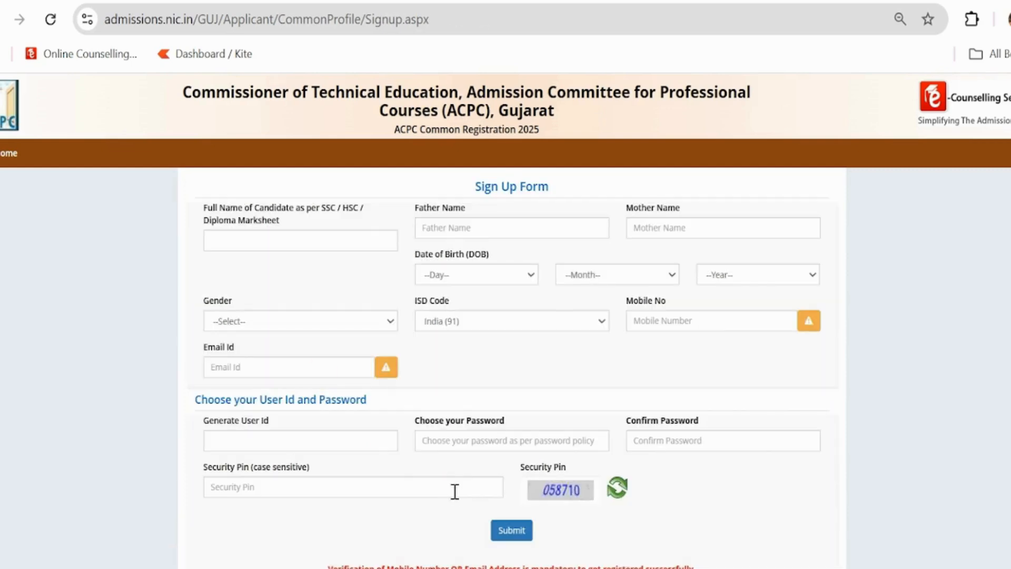
{"action": "left_click", "coordinate": [253, 238]}
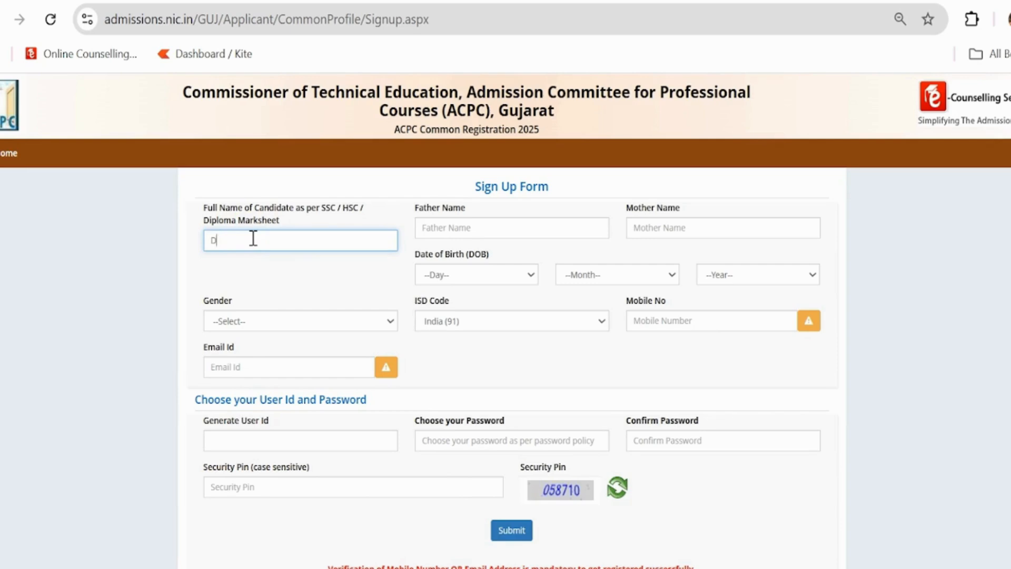
{"action": "key", "text": "Tab"}
{"action": "type", "text": "Somabhai"}
{"action": "key", "text": "Tab"}
{"action": "type", "text": "Sar"}
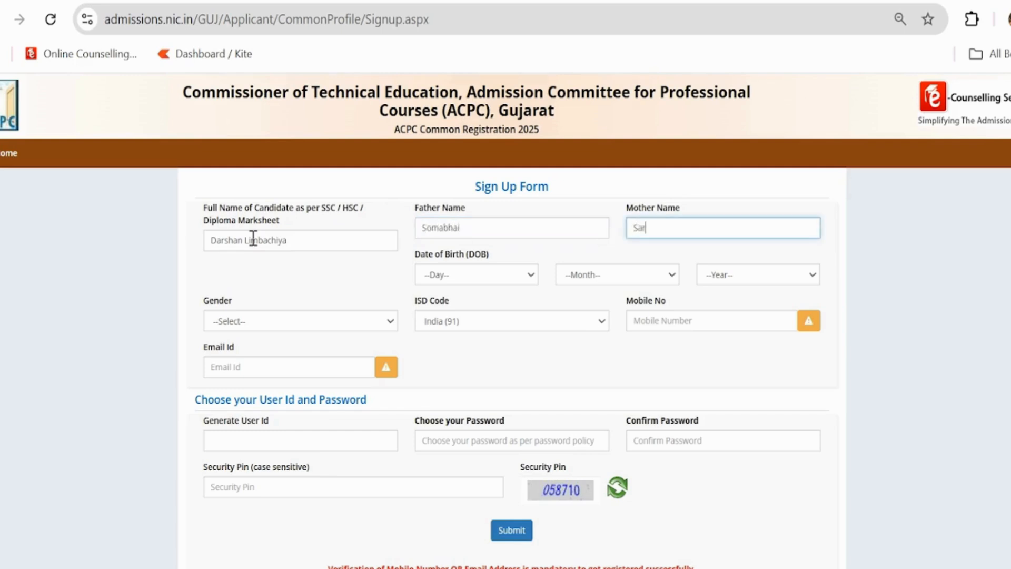
{"action": "type", "text": "aswatiben"}
Set the birth date to 01 September 1999 and the gender to Male.
{"action": "key", "text": "Tab"}
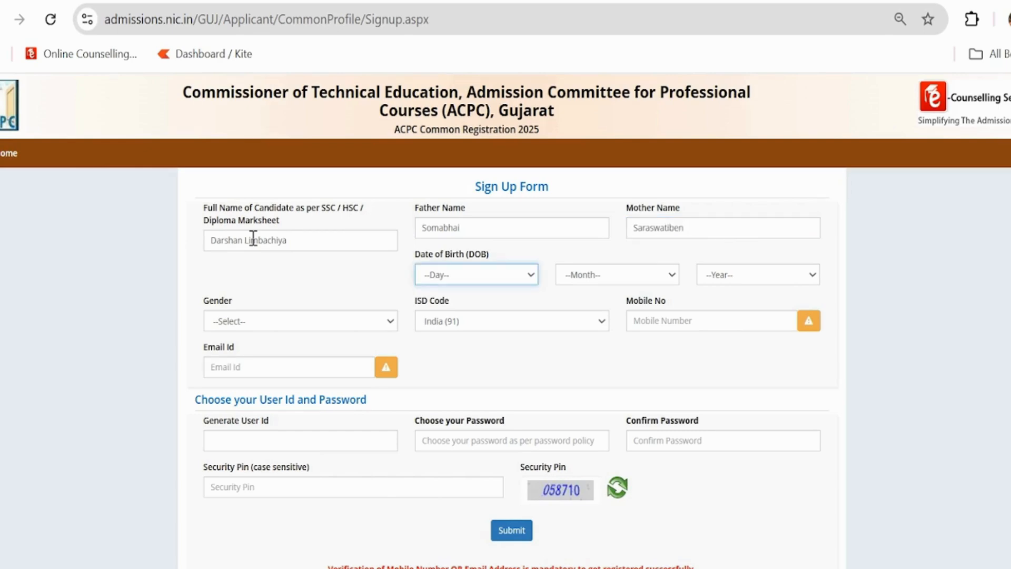
{"action": "left_click", "coordinate": [435, 275]}
{"action": "left_click", "coordinate": [432, 295]}
{"action": "left_click", "coordinate": [563, 274]}
{"action": "left_click", "coordinate": [589, 502]}
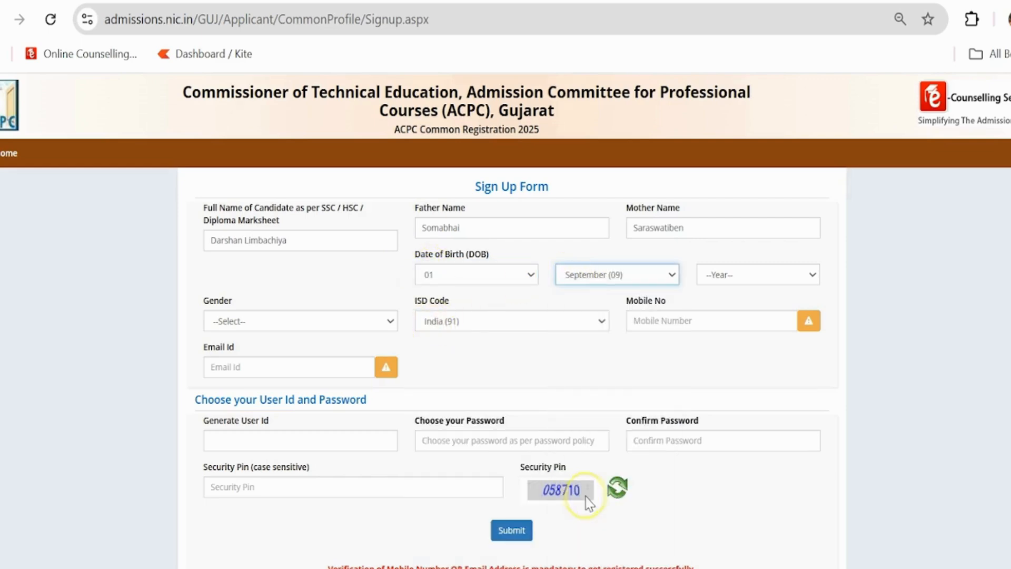
{"action": "left_click", "coordinate": [722, 276]}
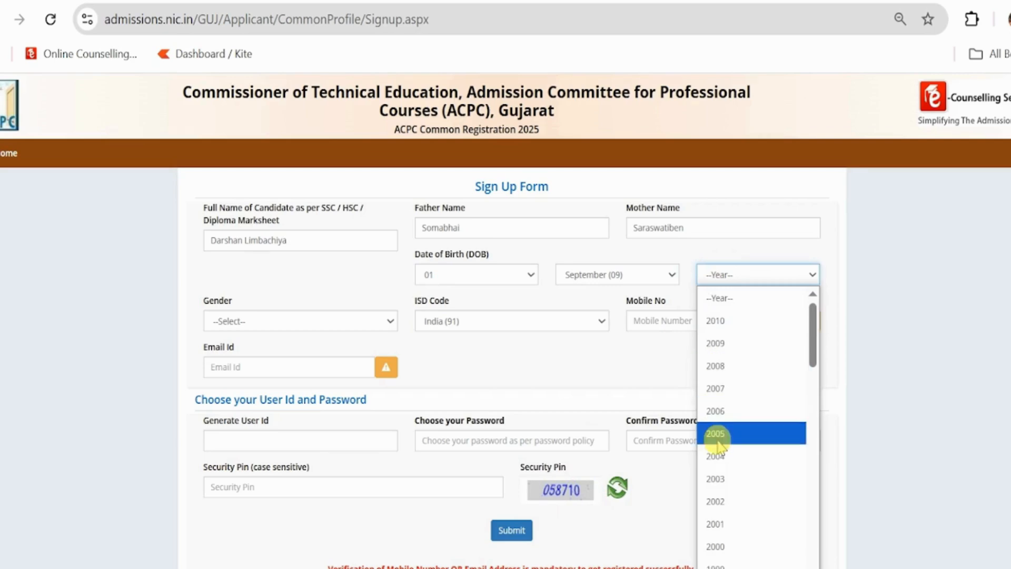
{"action": "left_click", "coordinate": [717, 558]}
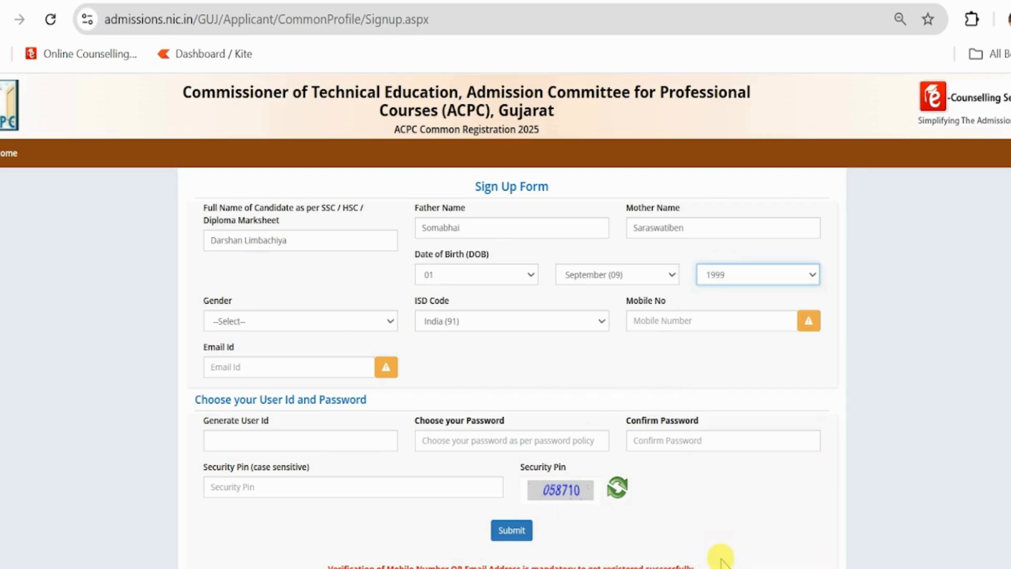
{"action": "left_click", "coordinate": [345, 332]}
{"action": "left_click", "coordinate": [320, 364]}
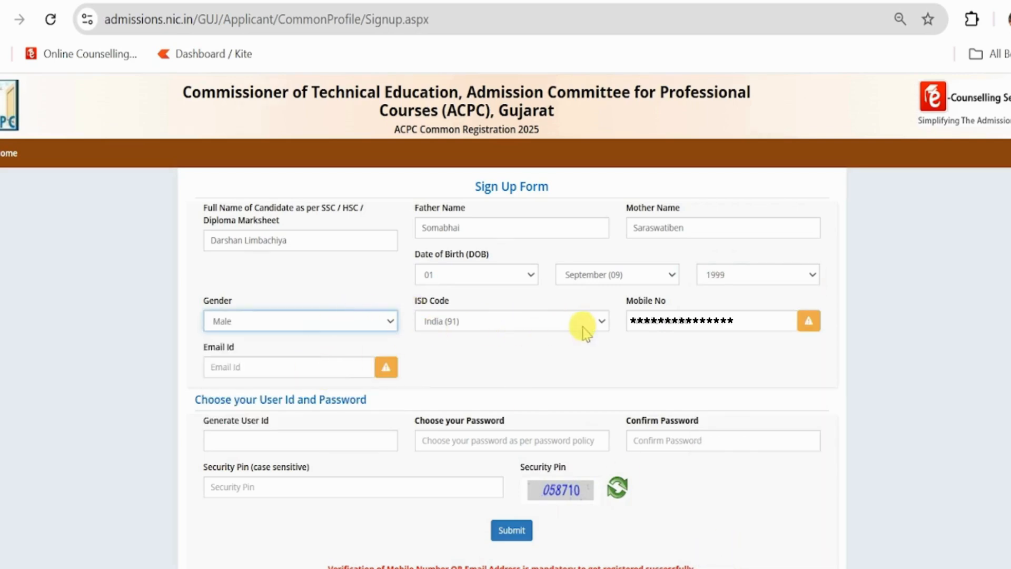
Enter the candidate's mobile number and e-mail address.
{"action": "left_click", "coordinate": [663, 327]}
{"action": "type", "text": "******"}
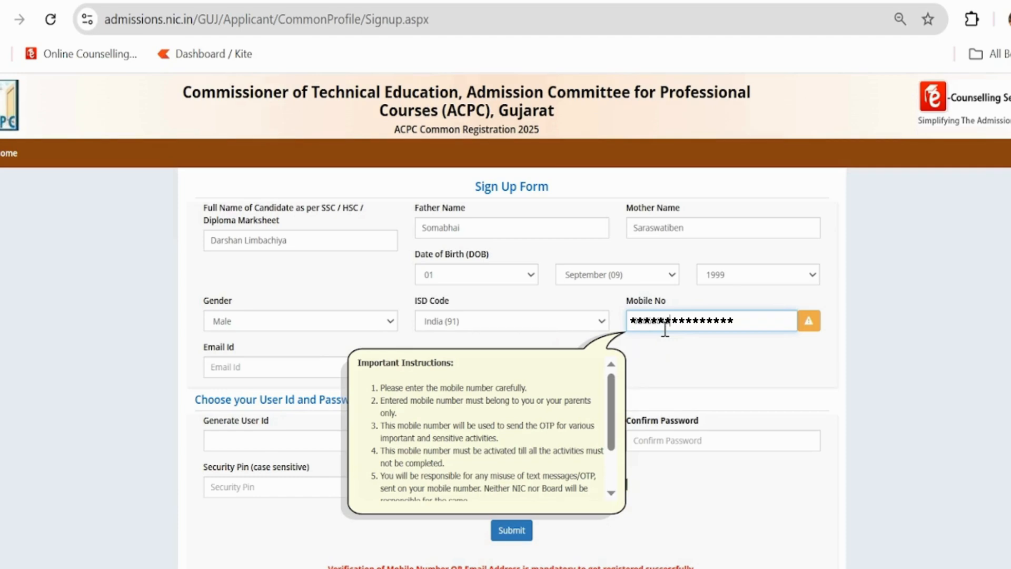
{"action": "type", "text": "**"}
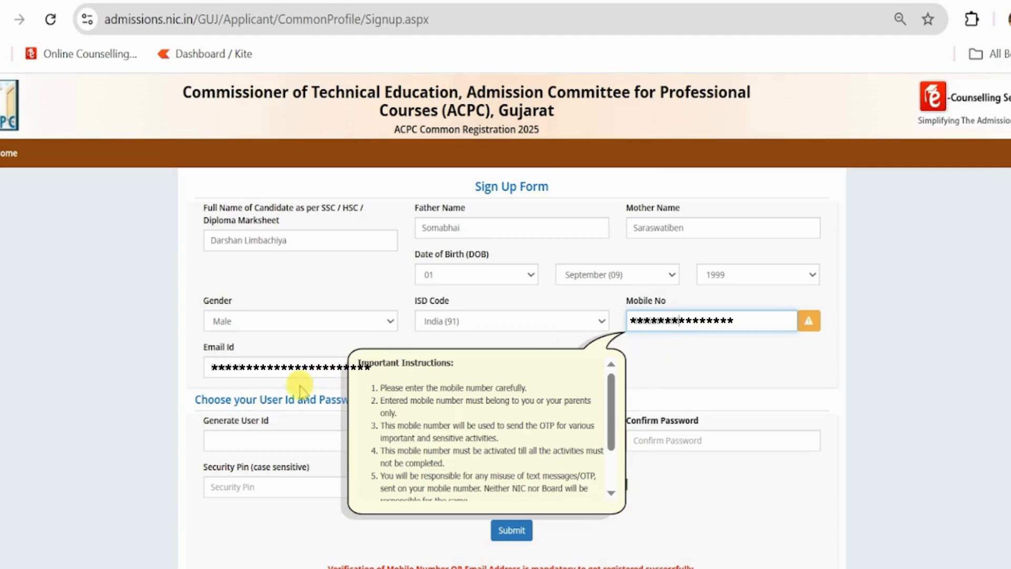
{"action": "left_click", "coordinate": [292, 366]}
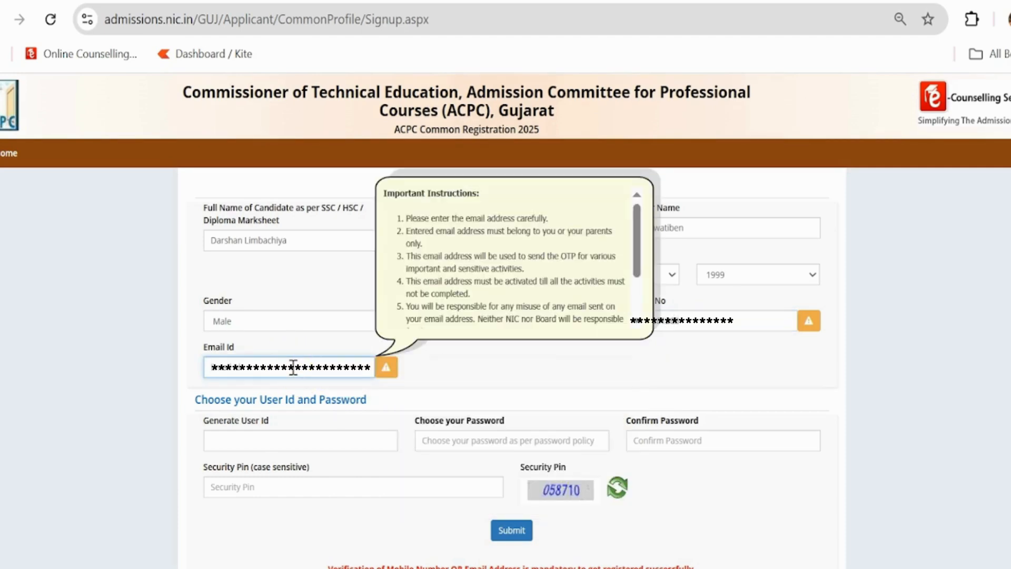
{"action": "type", "text": "*******************"}
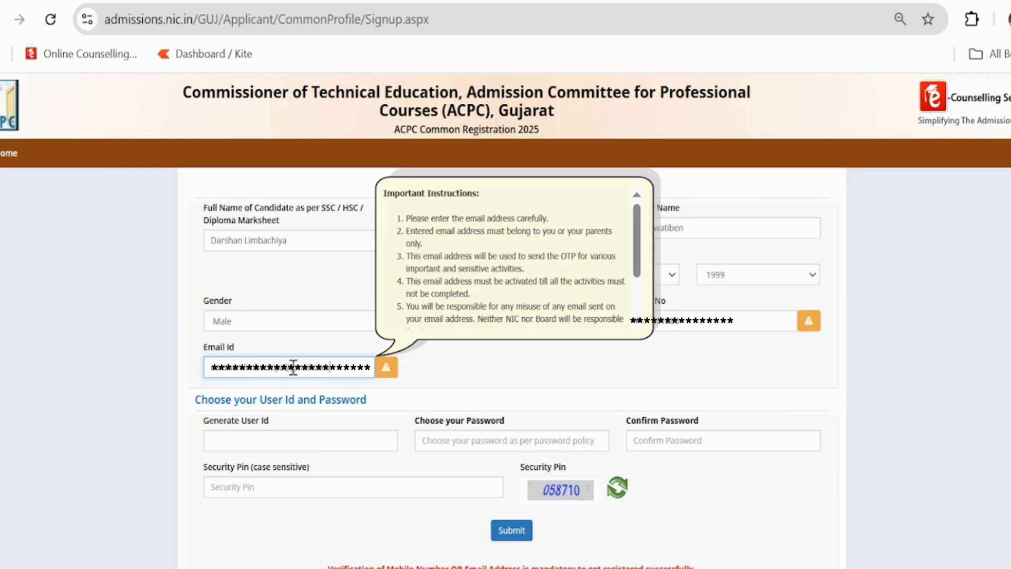
Create a user id and enter the account password in both password fields.
{"action": "left_click", "coordinate": [290, 441]}
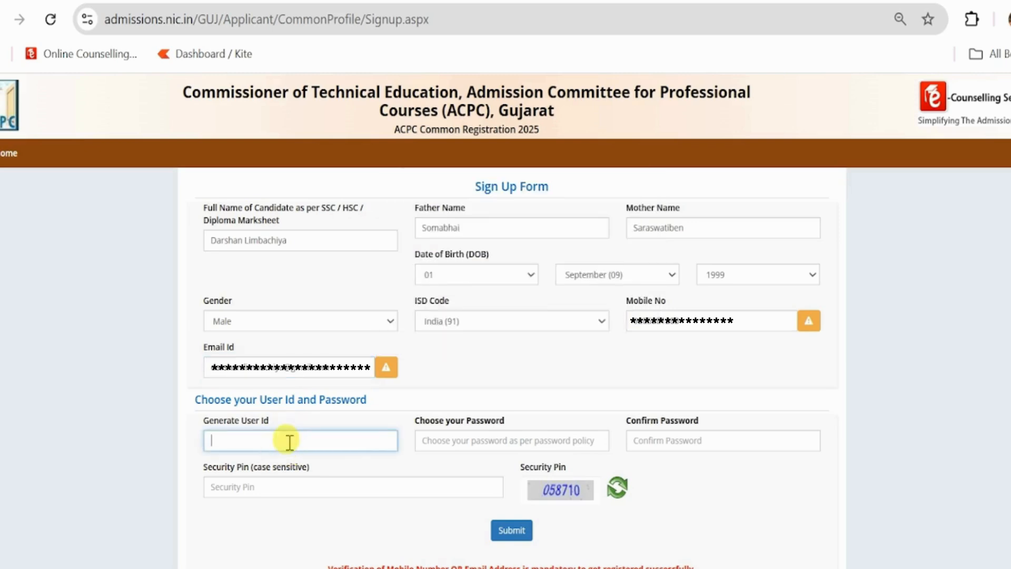
{"action": "type", "text": "Barch003"}
{"action": "left_click", "coordinate": [447, 437]}
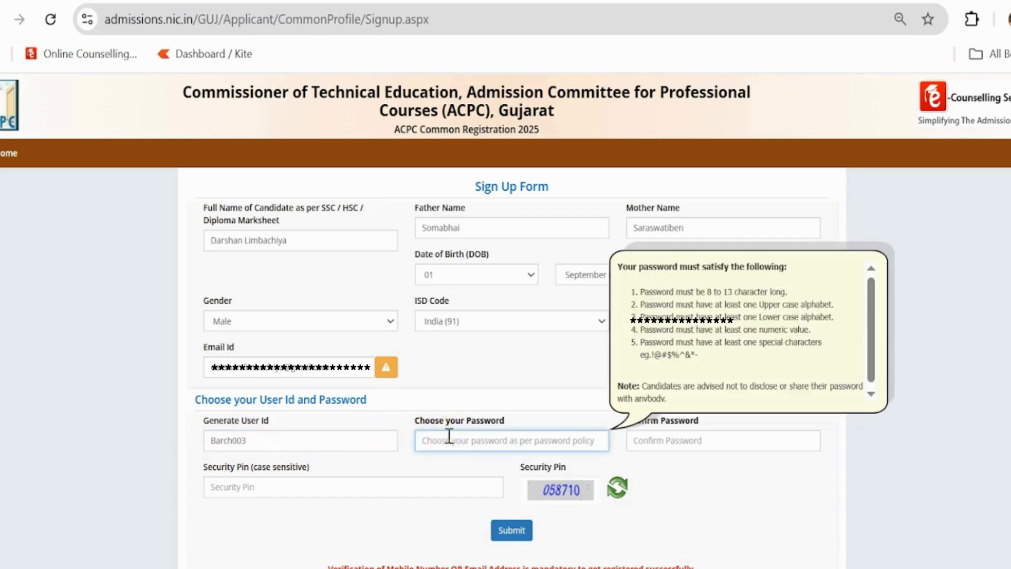
{"action": "type", "text": "•••••••••"}
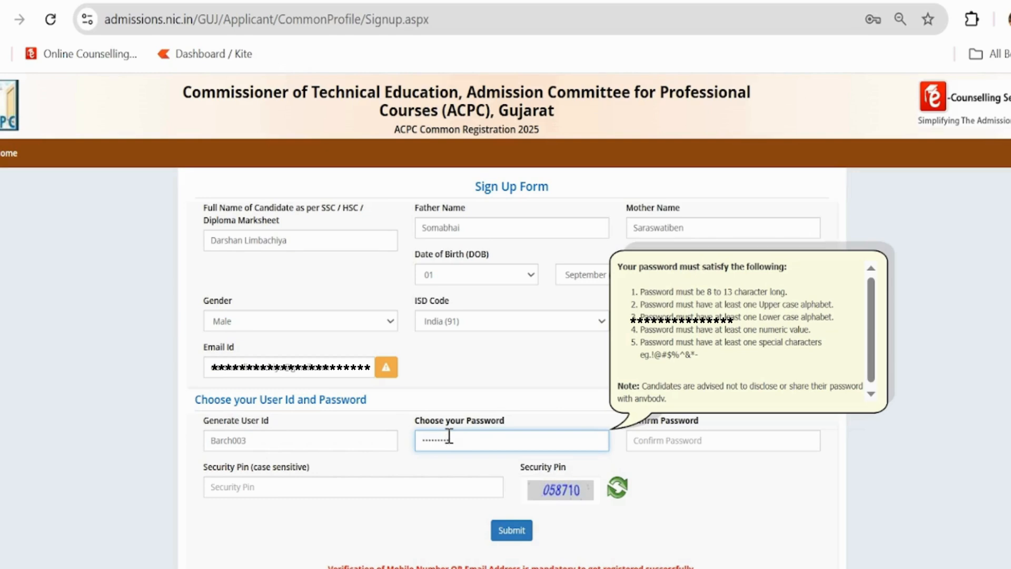
{"action": "left_click", "coordinate": [674, 436]}
{"action": "type", "text": "•••••••••"}
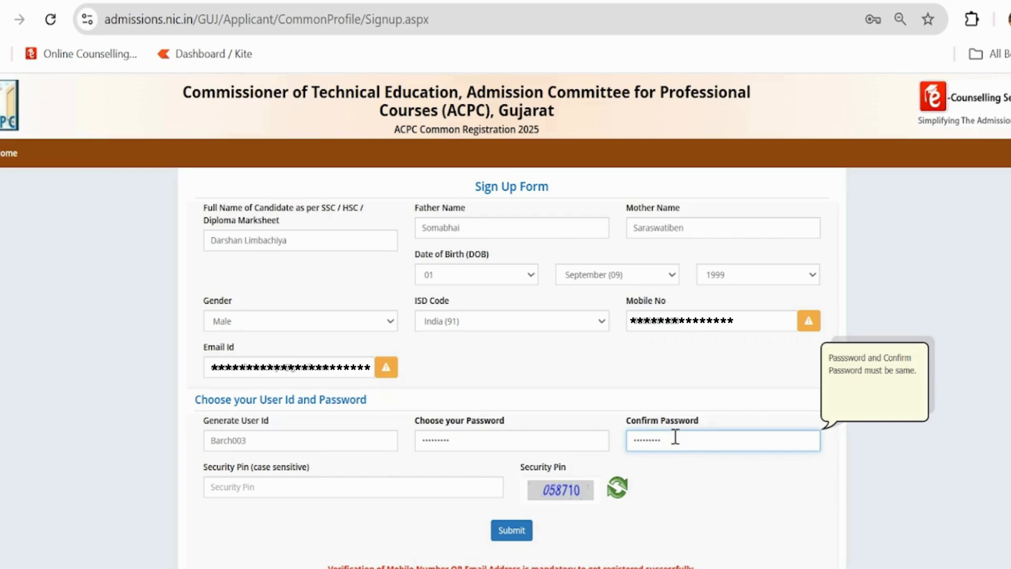
Enter the captcha security pin and submit the sign-up form.
{"action": "left_click", "coordinate": [464, 489]}
{"action": "type", "text": "058710"}
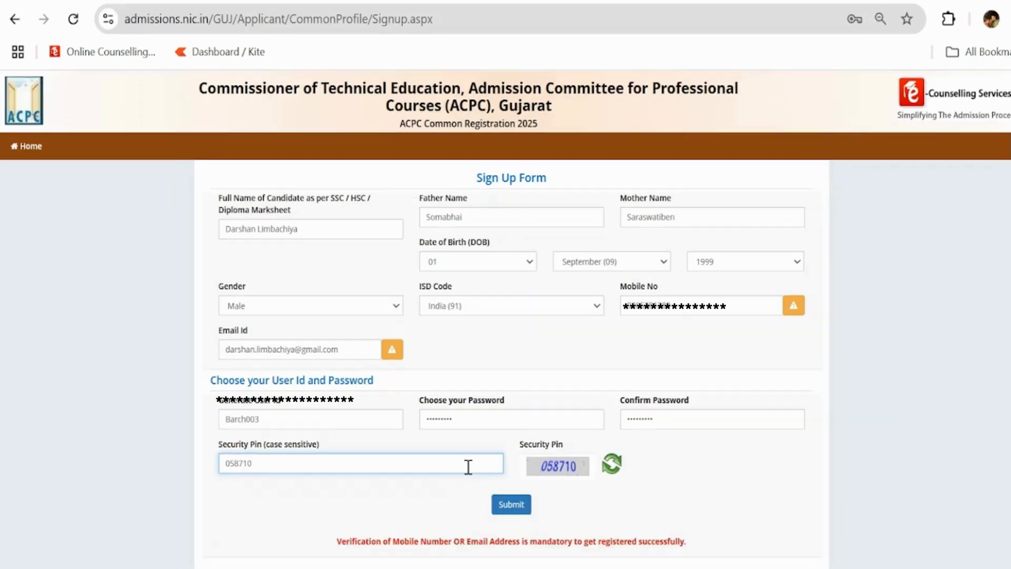
{"action": "left_click", "coordinate": [520, 533]}
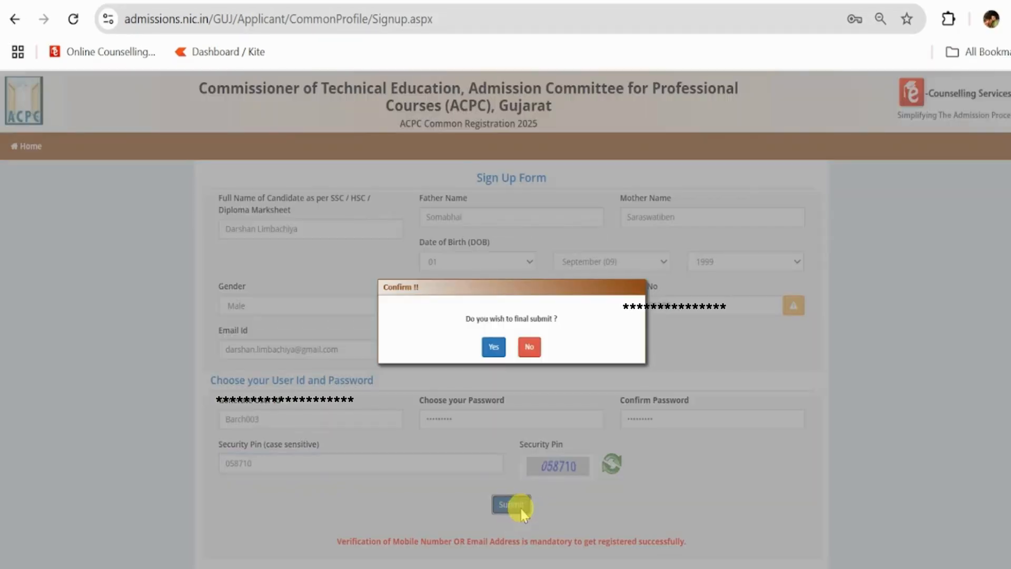
Confirm and final-submit the reviewed details, then enter the mobile OTP and captcha security pin.
{"action": "left_click", "coordinate": [493, 347]}
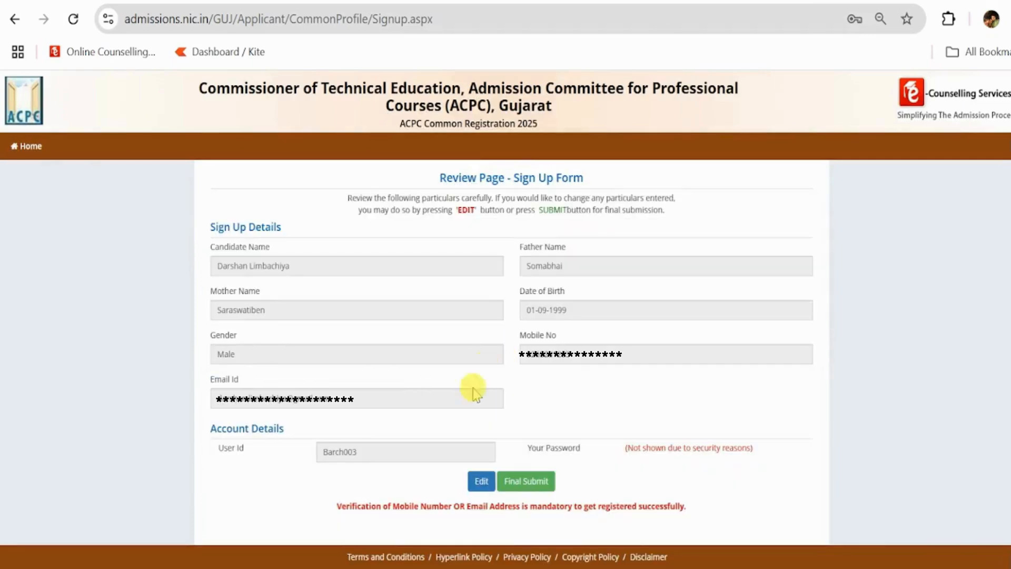
{"action": "left_click", "coordinate": [530, 480]}
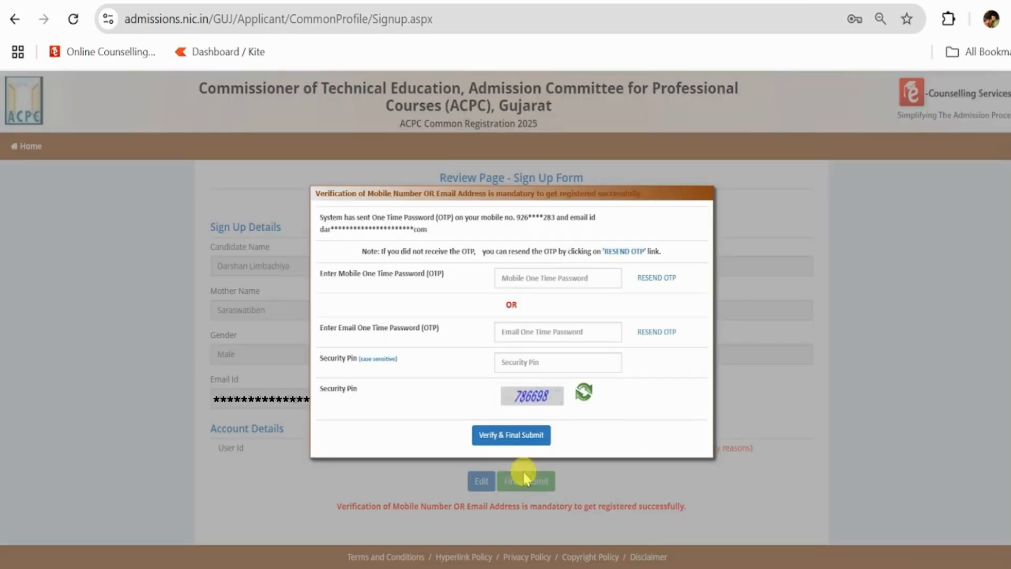
{"action": "left_click", "coordinate": [554, 277]}
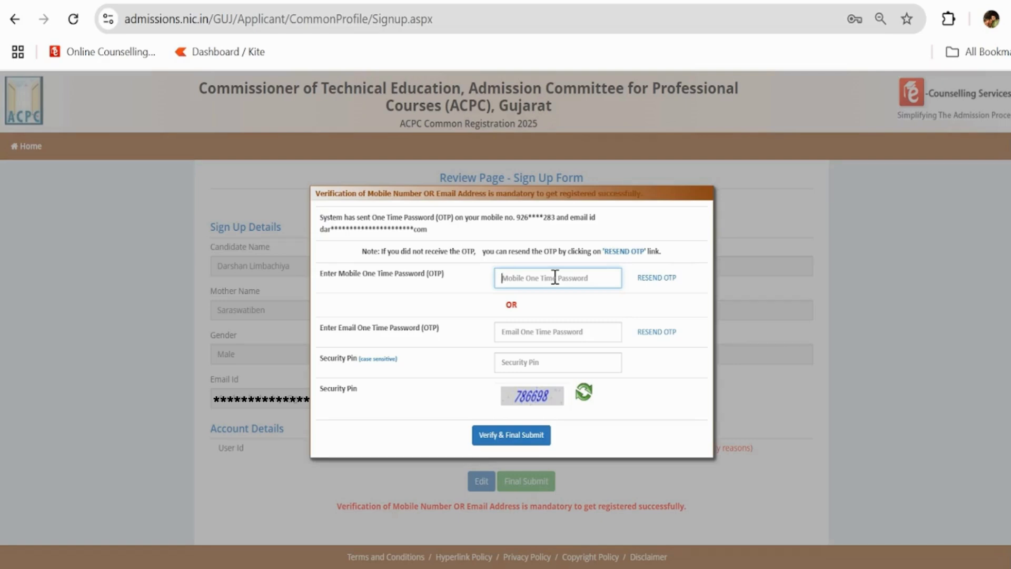
{"action": "type", "text": "******"}
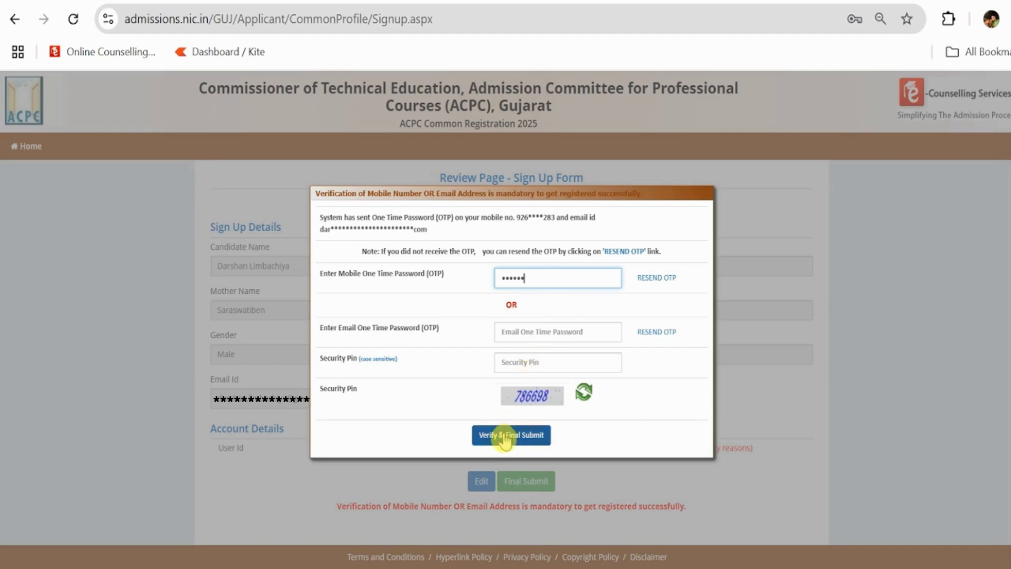
{"action": "left_click", "coordinate": [530, 361]}
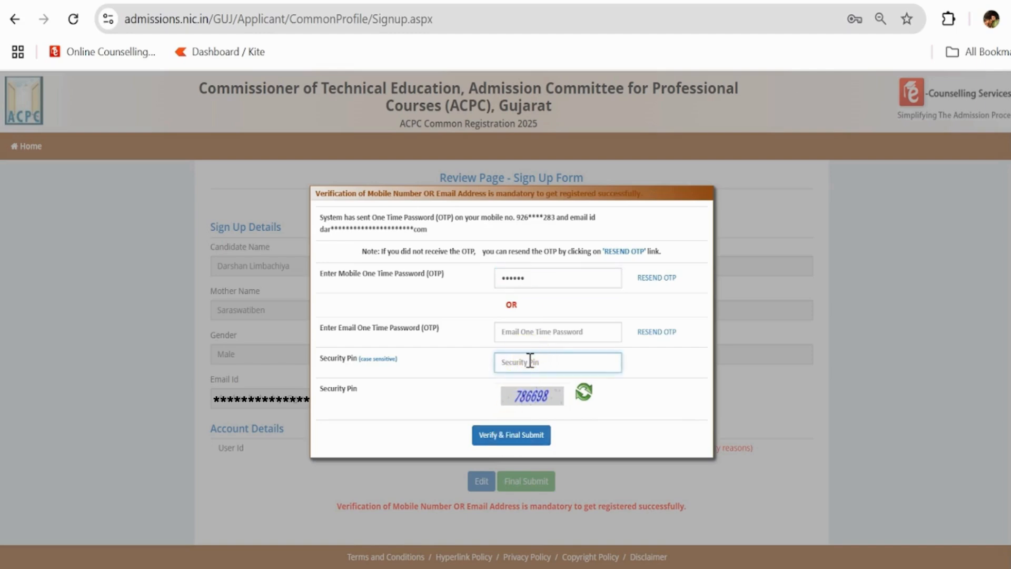
{"action": "type", "text": "786698"}
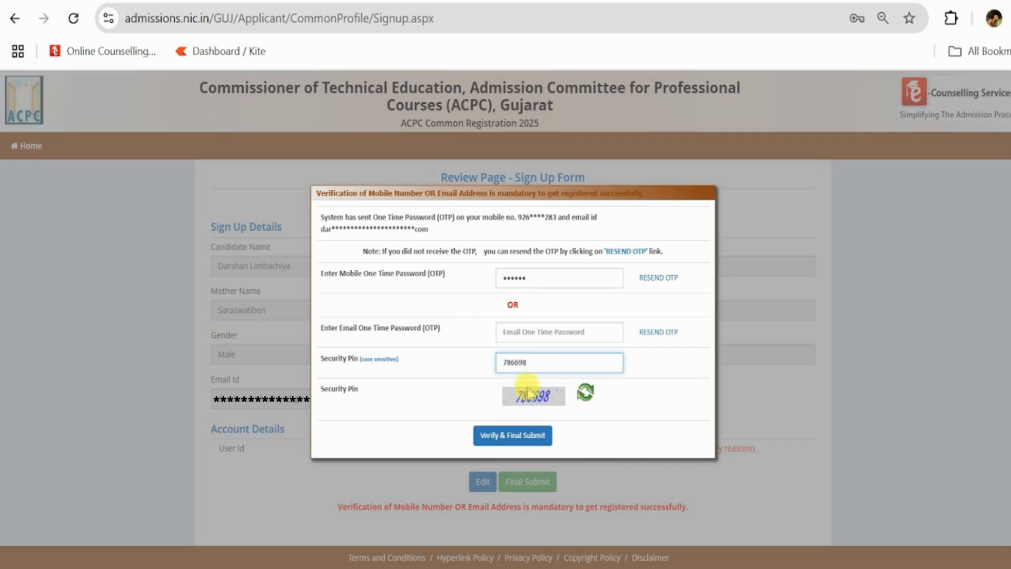
Verify the OTP, then sign in with the new user id, password and security pin.
{"action": "left_click", "coordinate": [515, 446]}
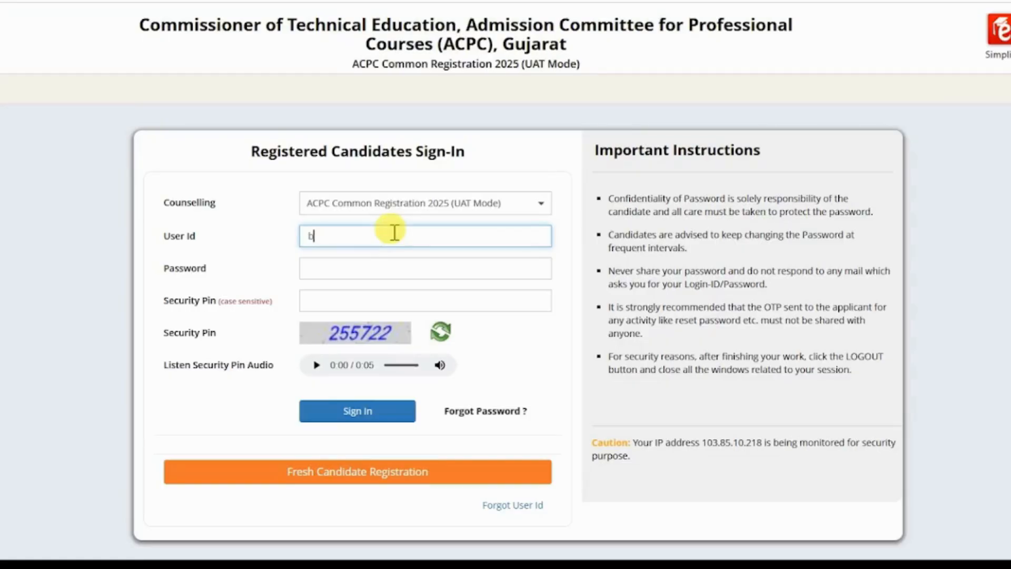
{"action": "type", "text": "arch"}
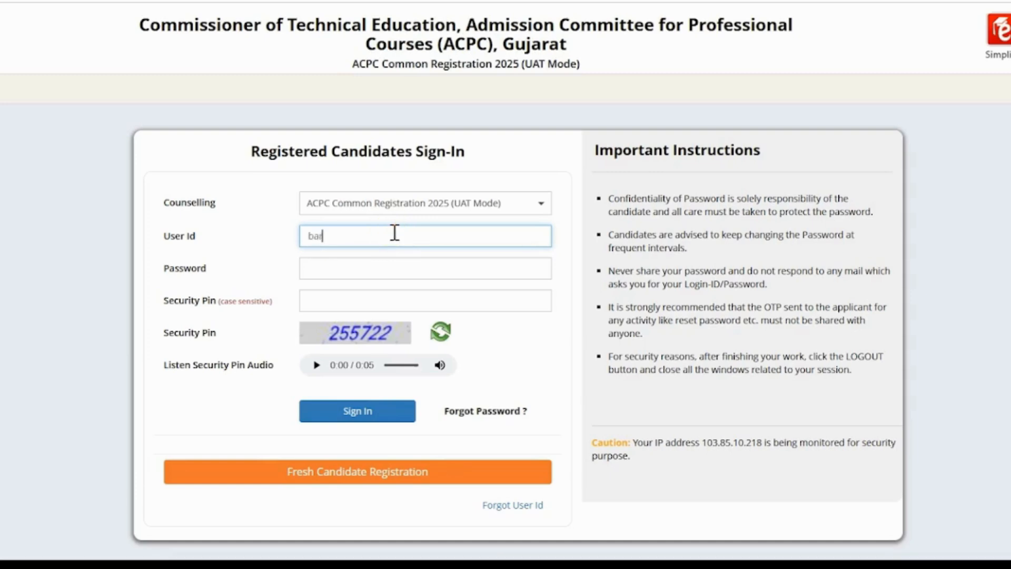
{"action": "type", "text": "005"}
{"action": "key", "text": "Tab"}
{"action": "type", "text": "a"}
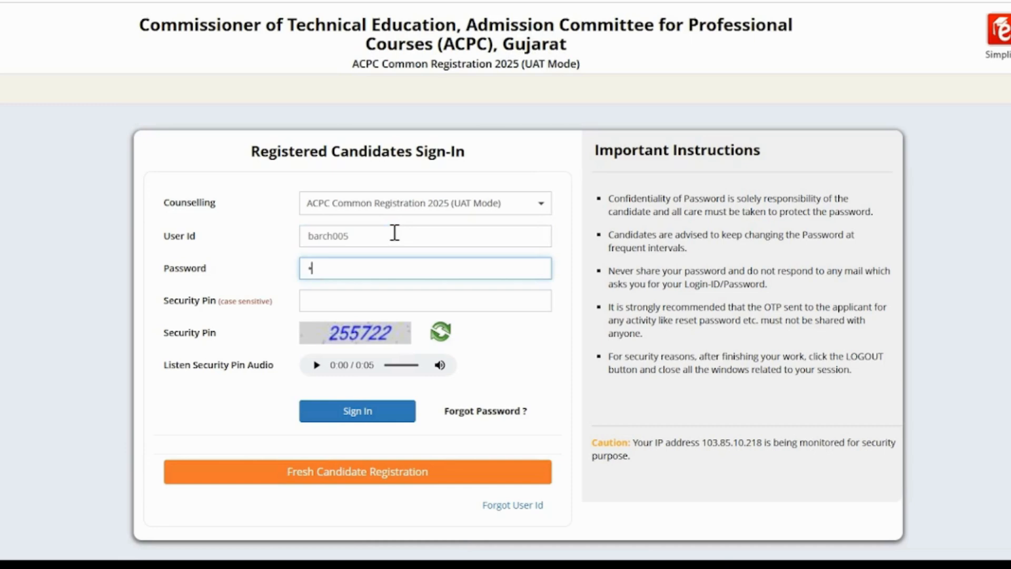
{"action": "type", "text": "•••••••"}
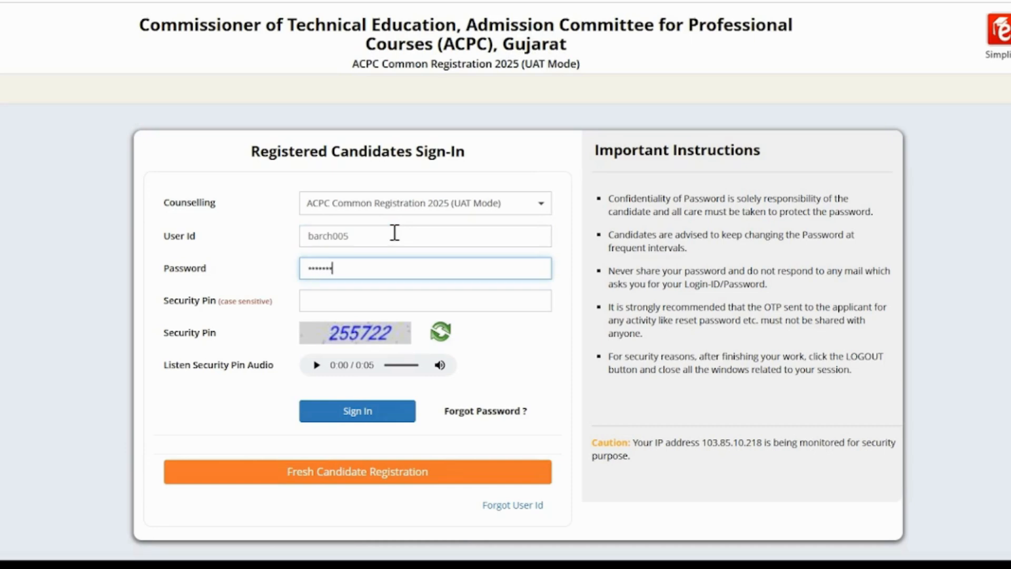
{"action": "type", "text": "•"}
{"action": "key", "text": "Tab"}
{"action": "type", "text": "255722"}
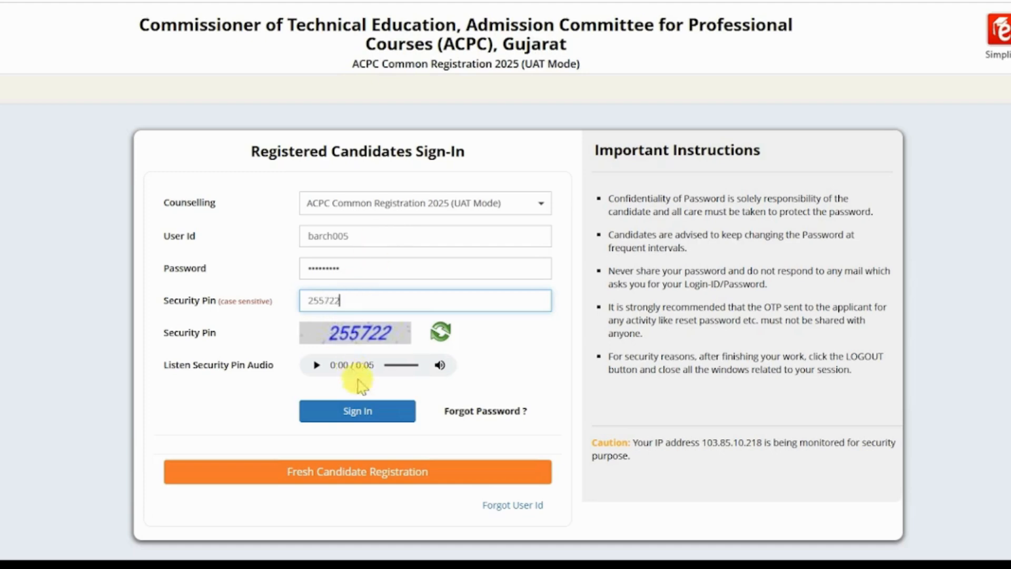
{"action": "left_click", "coordinate": [366, 413]}
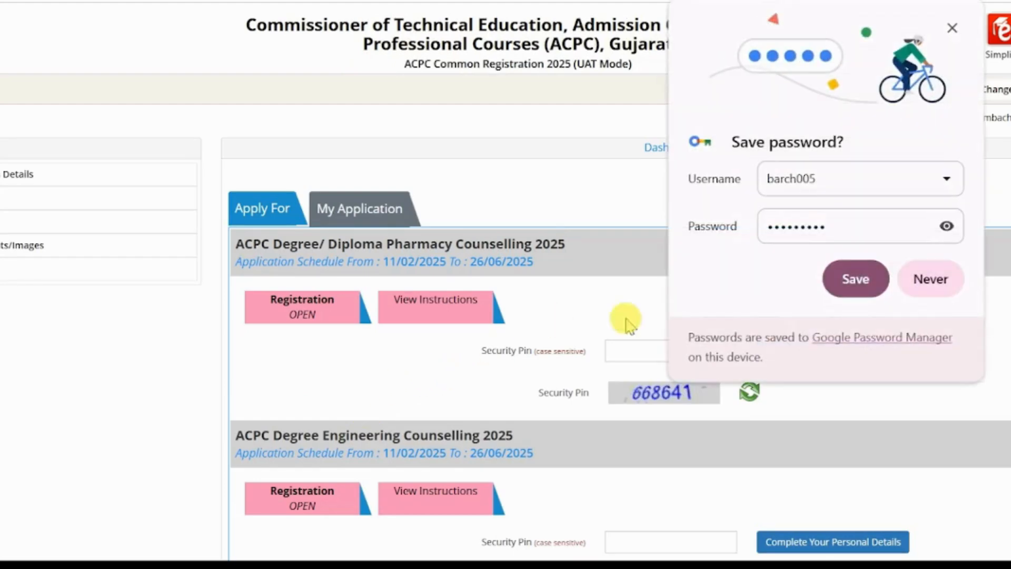
Dismiss the save-password bubble, enter the B. Arch. security pin and start Complete Your Personal Details.
{"action": "left_click", "coordinate": [952, 28]}
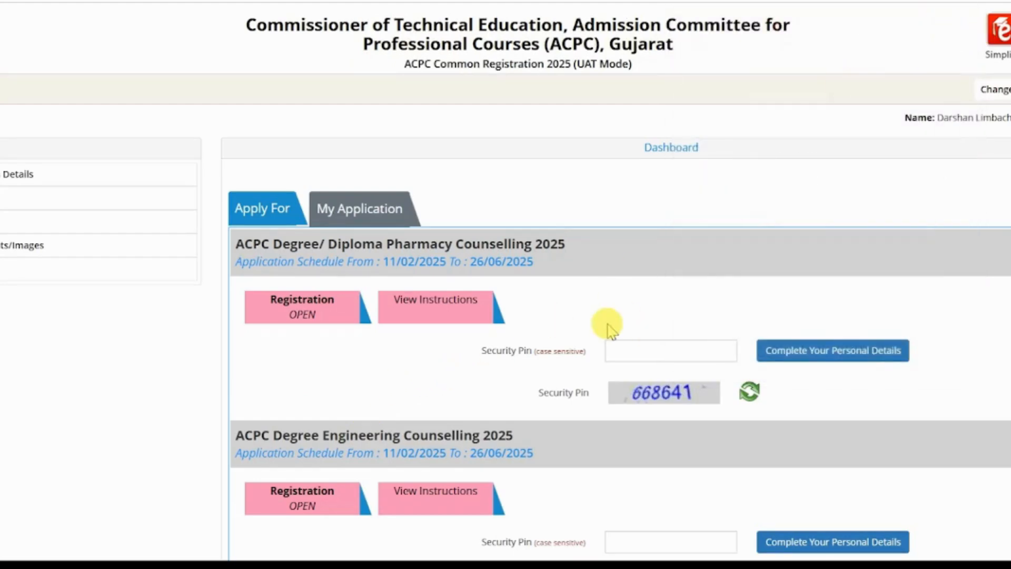
{"action": "scroll", "coordinate": [608, 329], "scroll_direction": "down", "scroll_amount": 7}
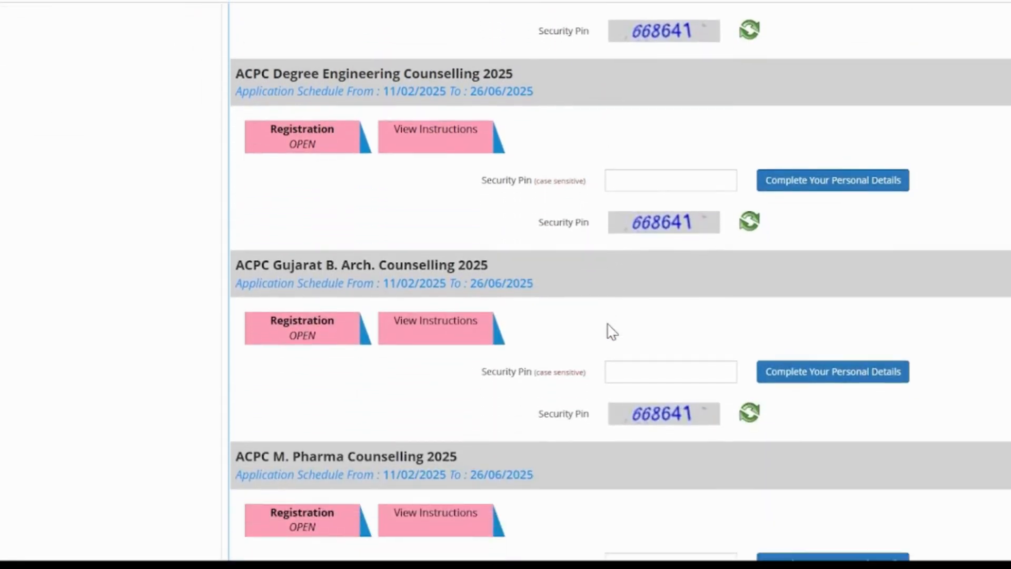
{"action": "scroll", "coordinate": [612, 331], "scroll_direction": "down", "scroll_amount": 7}
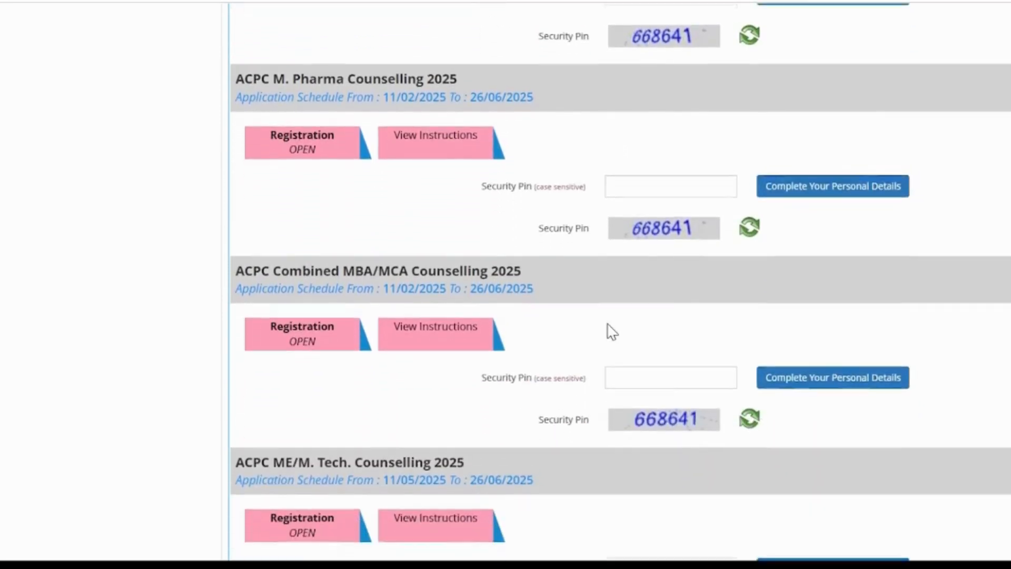
{"action": "scroll", "coordinate": [611, 330], "scroll_direction": "up", "scroll_amount": 6}
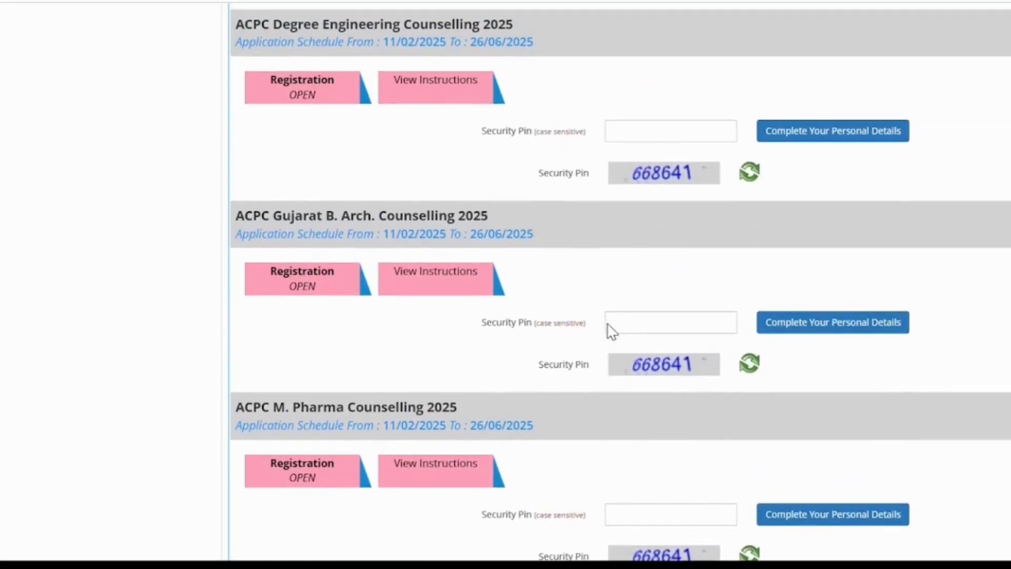
{"action": "left_click", "coordinate": [410, 170]}
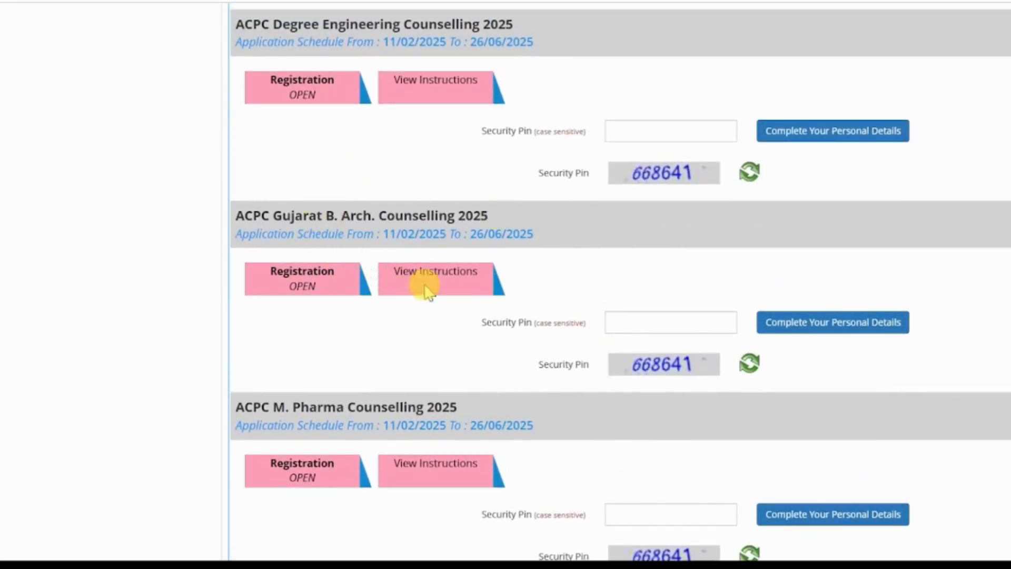
{"action": "left_click", "coordinate": [664, 322]}
{"action": "key", "text": "ctrl+v"}
{"action": "type", "text": "668641"}
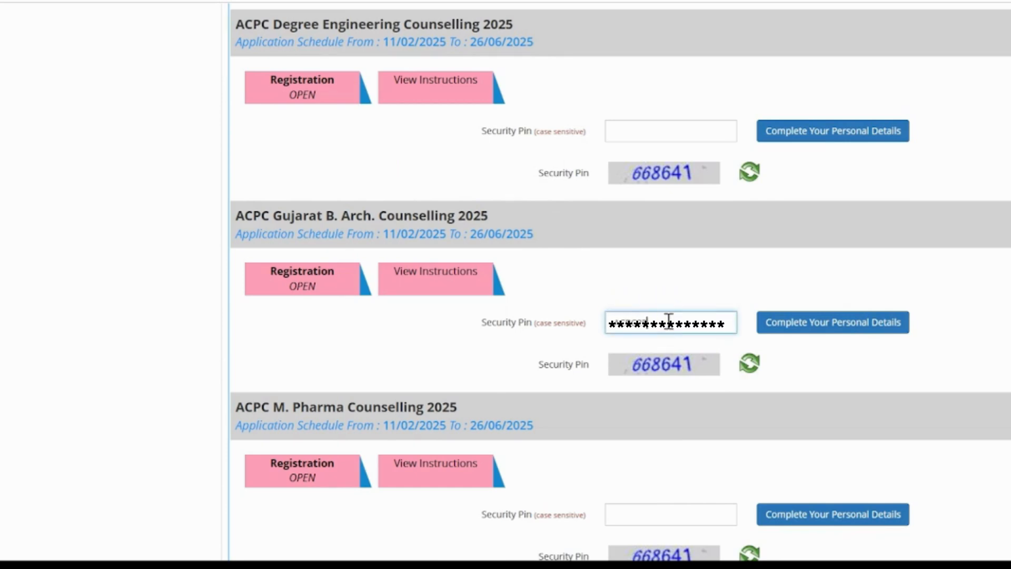
{"action": "left_click", "coordinate": [795, 323]}
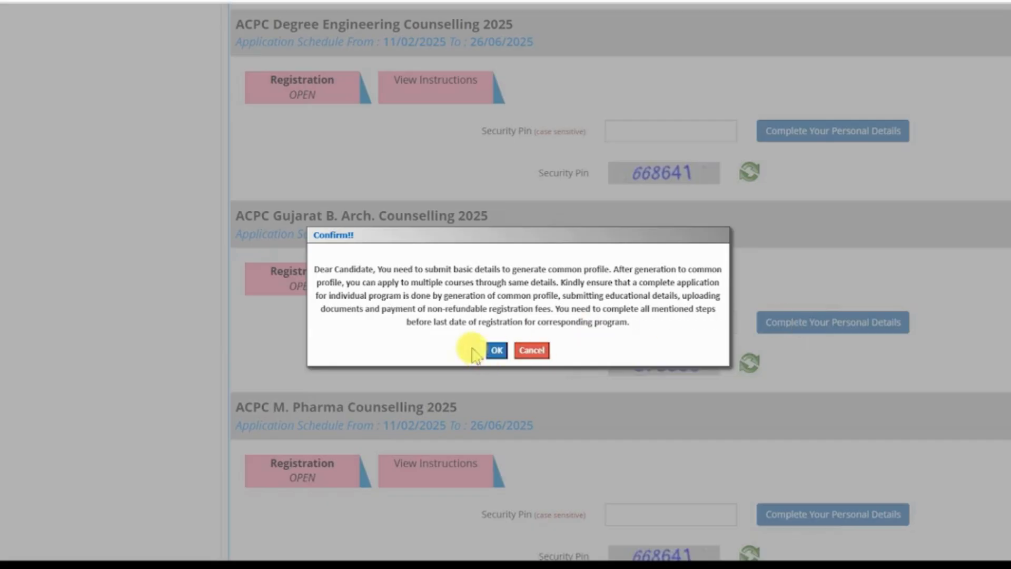
Accept the common-profile notice and set nationality Indian, domicile Gujarat and category SEBC.
{"action": "left_click", "coordinate": [496, 350]}
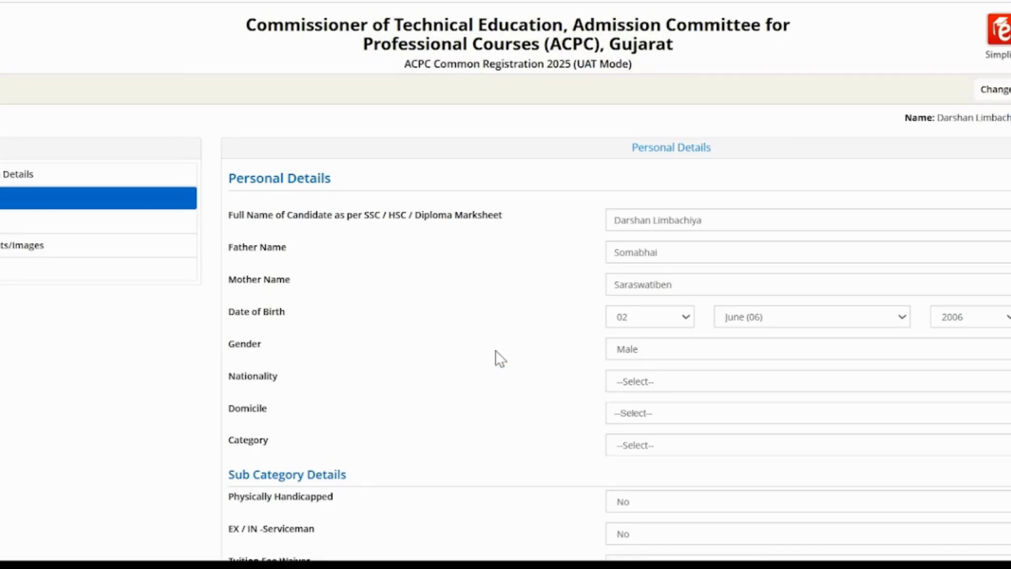
{"action": "scroll", "coordinate": [507, 318], "scroll_direction": "down", "scroll_amount": 5}
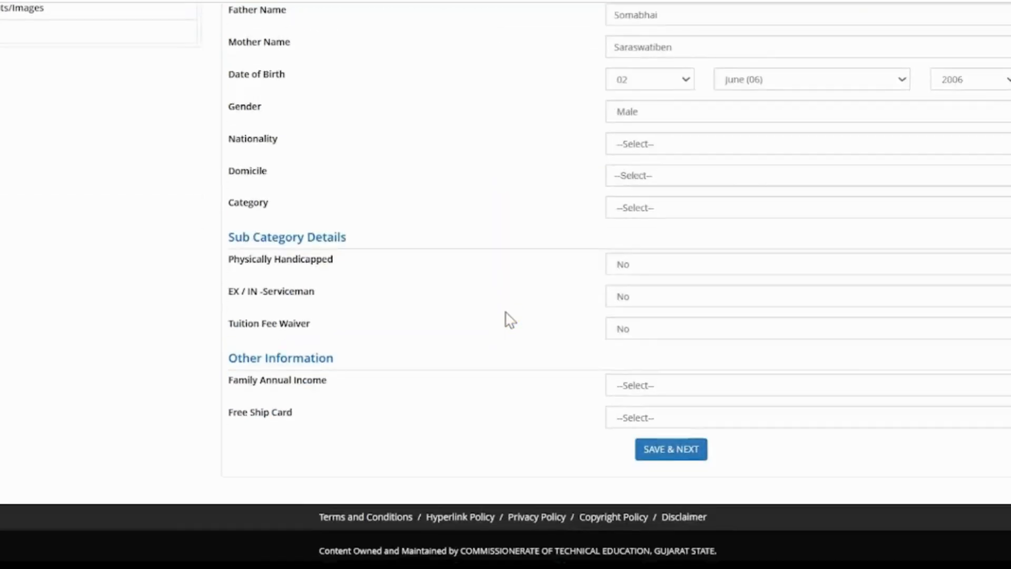
{"action": "scroll", "coordinate": [508, 318], "scroll_direction": "up", "scroll_amount": 5}
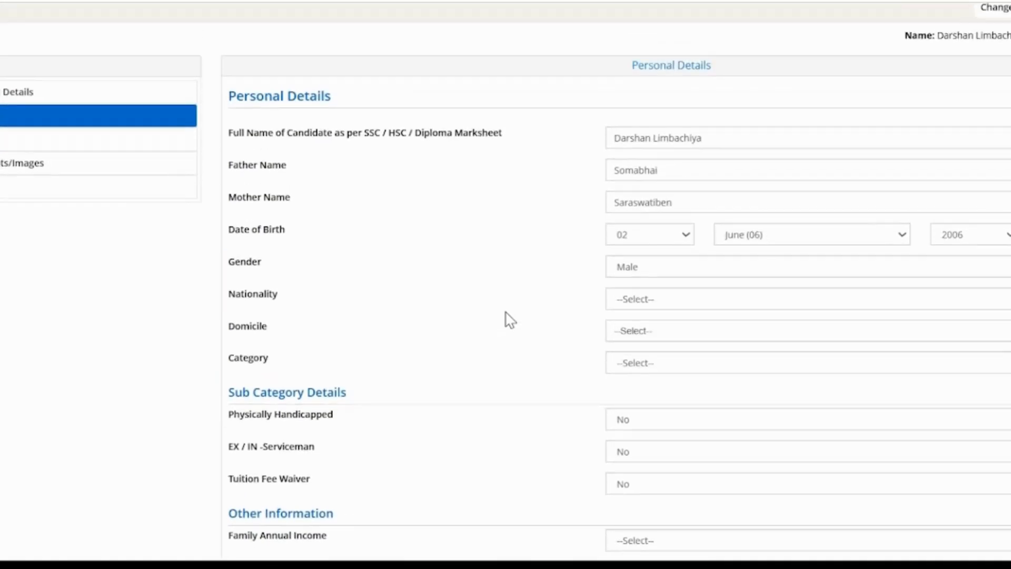
{"action": "left_click", "coordinate": [646, 302]}
{"action": "left_click", "coordinate": [639, 345]}
{"action": "left_click", "coordinate": [647, 337]}
{"action": "left_click", "coordinate": [637, 395]}
{"action": "left_click", "coordinate": [649, 367]}
{"action": "left_click", "coordinate": [642, 504]}
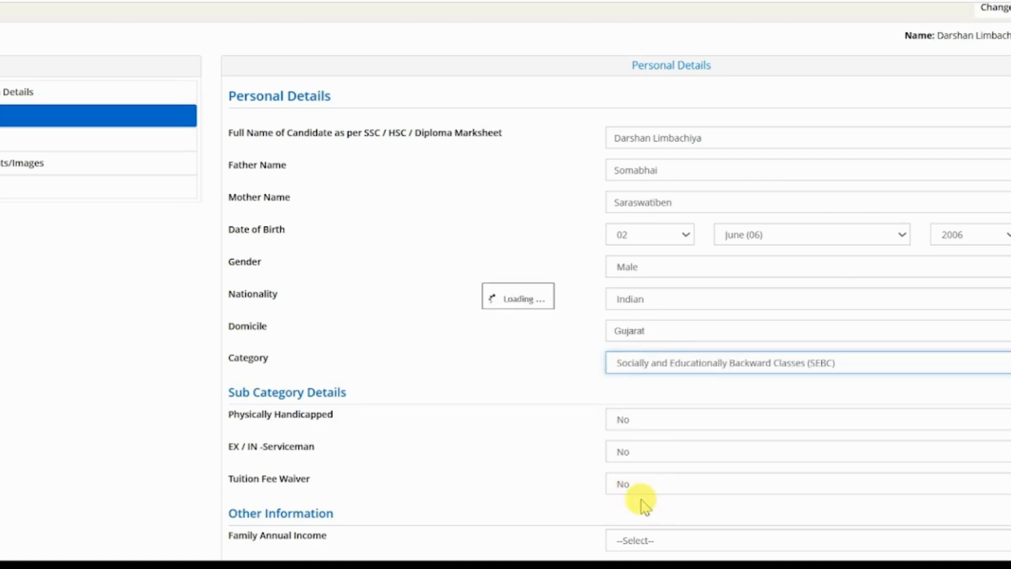
Choose the 2.51 lakh to 8 lakh income band, save, and enter the premise address.
{"action": "scroll", "coordinate": [642, 505], "scroll_direction": "down", "scroll_amount": 3}
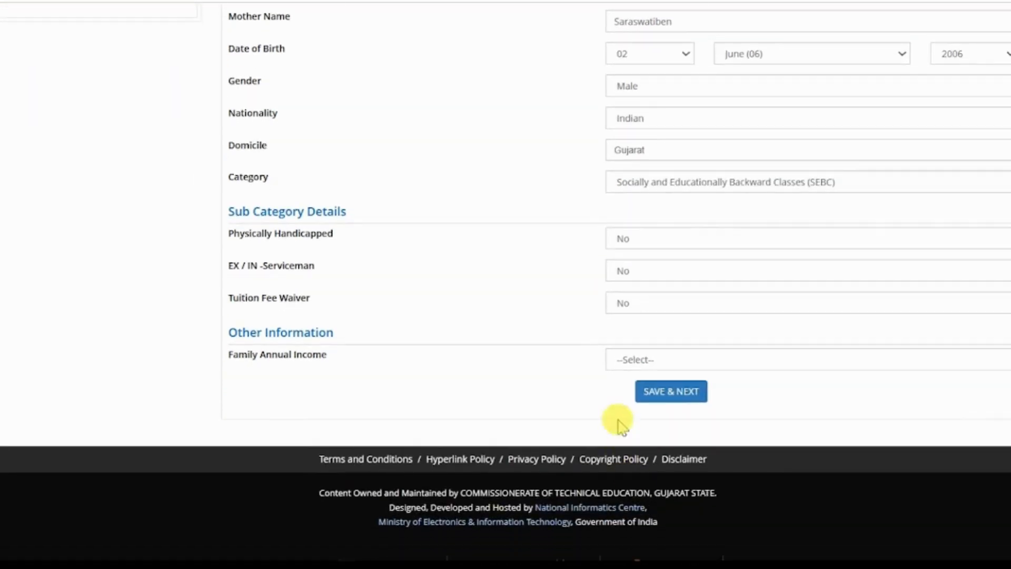
{"action": "left_click", "coordinate": [637, 360]}
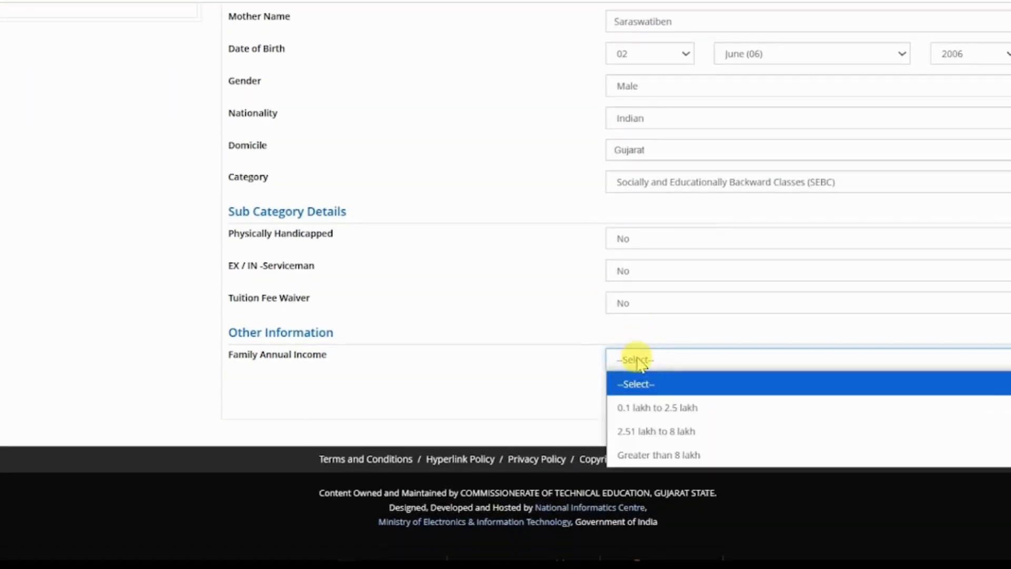
{"action": "left_click", "coordinate": [630, 426]}
{"action": "left_click", "coordinate": [664, 393]}
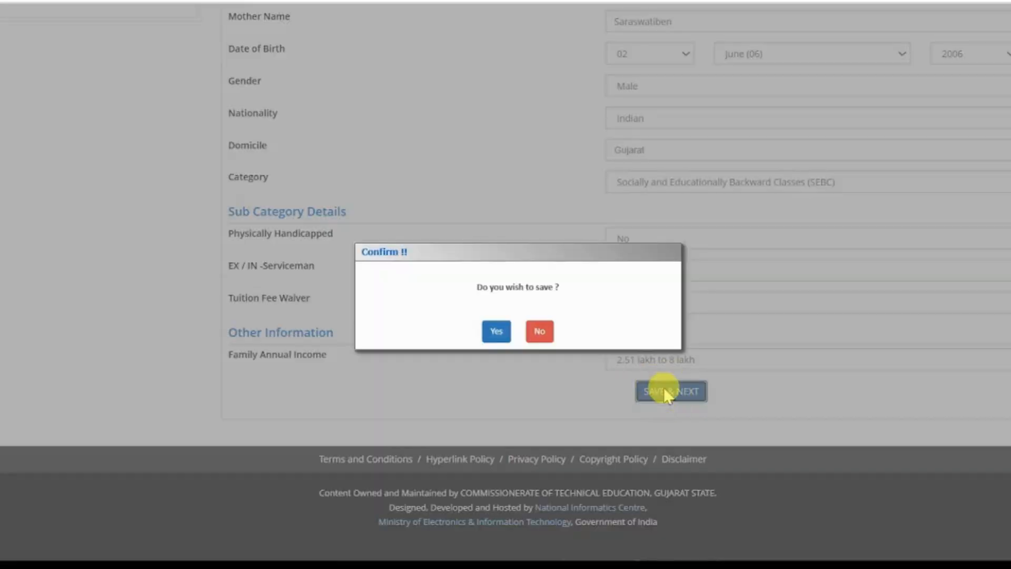
{"action": "left_click", "coordinate": [494, 331]}
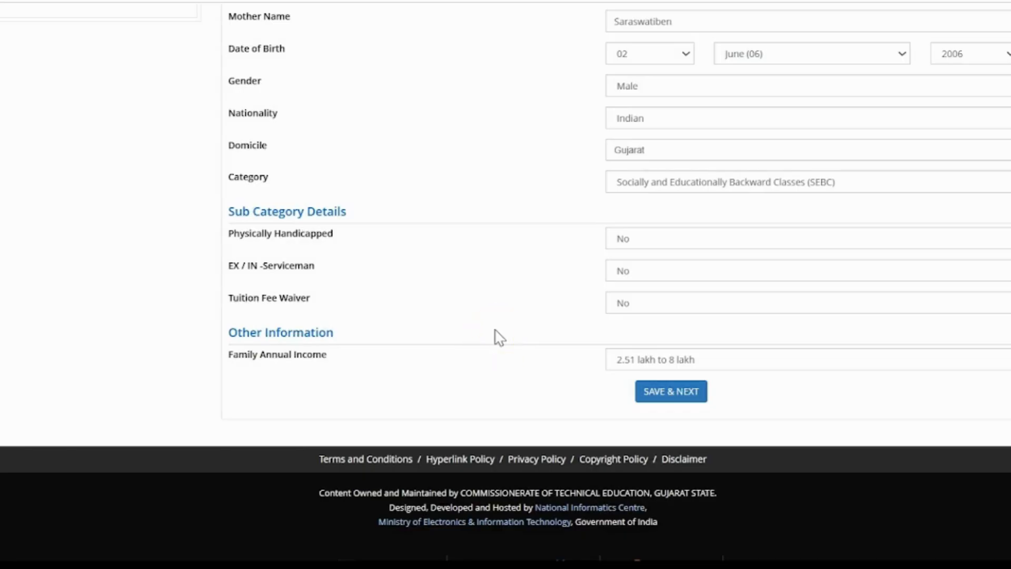
{"action": "left_click", "coordinate": [451, 253]}
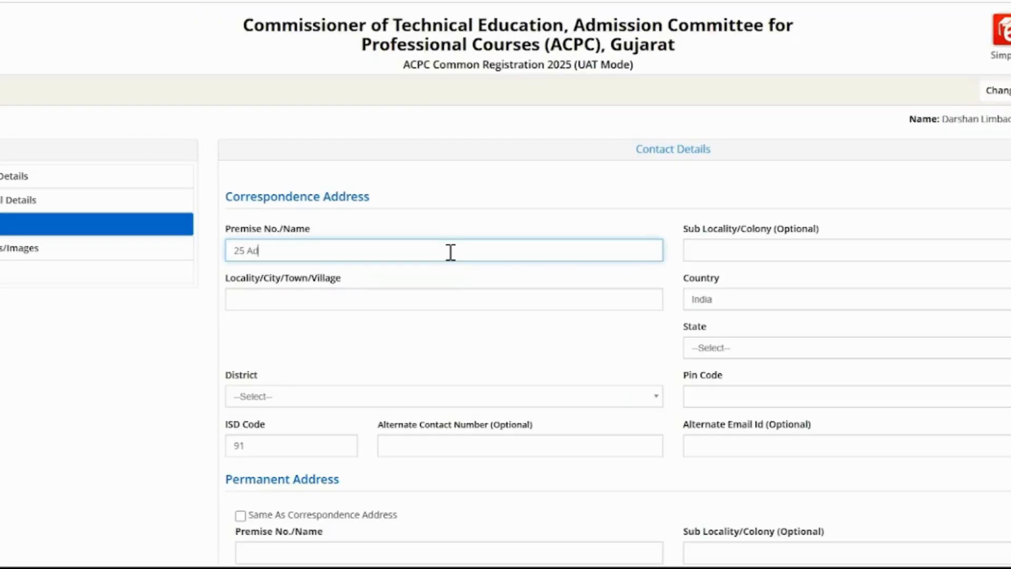
Complete the correspondence address with sub locality, locality, state Gujarat, district AHMEDABAD and pin code.
{"action": "key", "text": "Tab"}
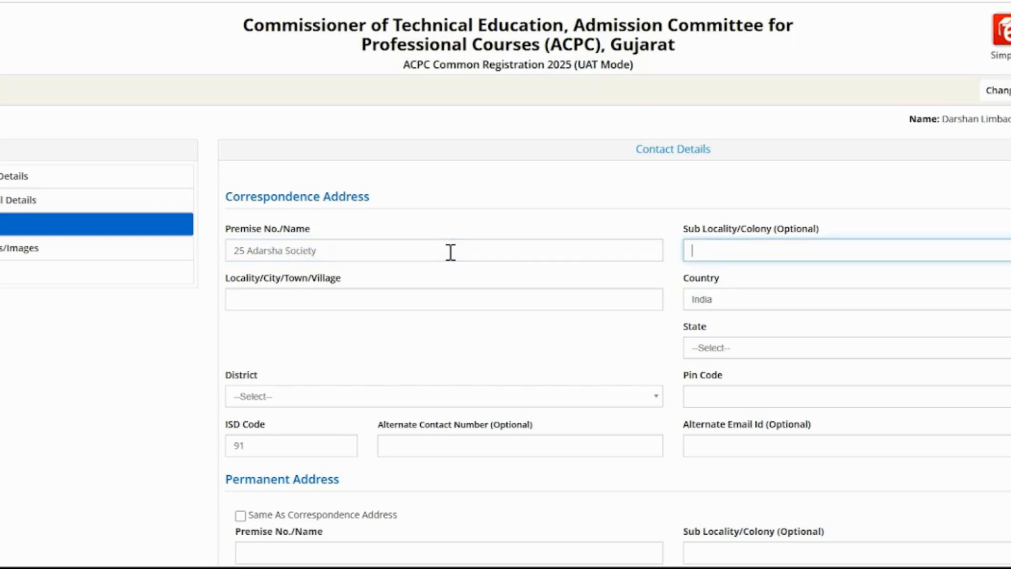
{"action": "key", "text": "Tab"}
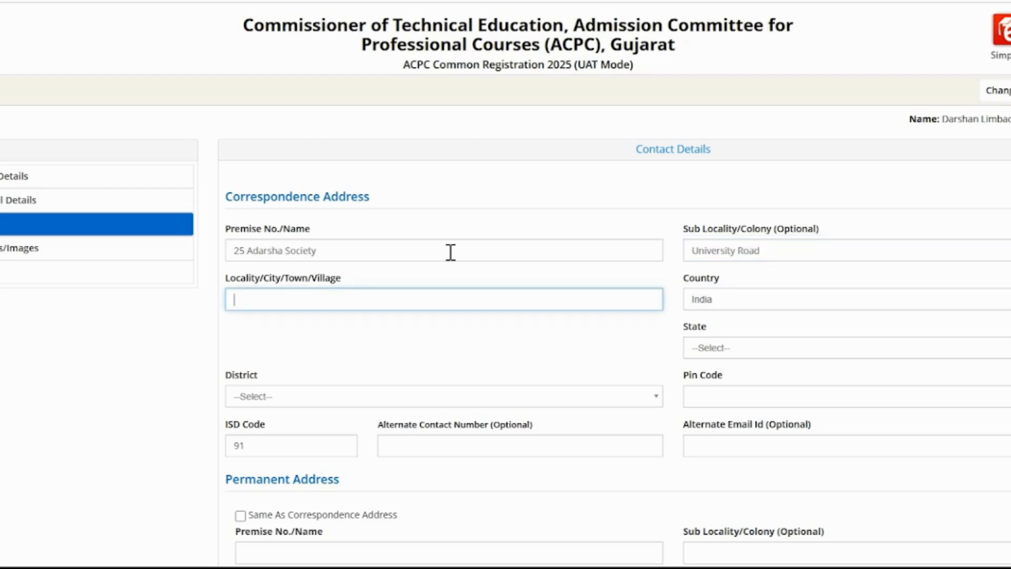
{"action": "key", "text": "Tab"}
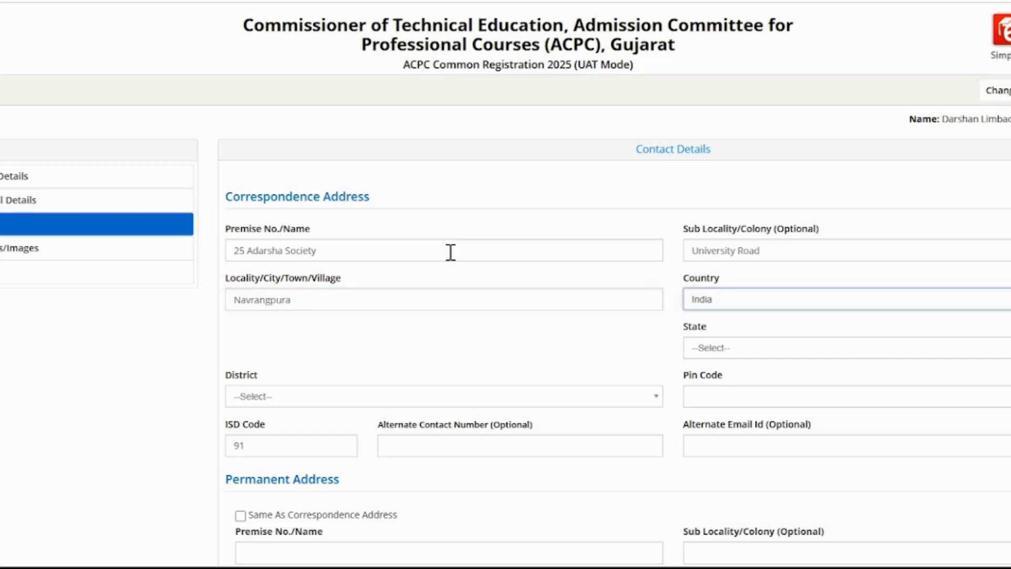
{"action": "left_click", "coordinate": [694, 349]}
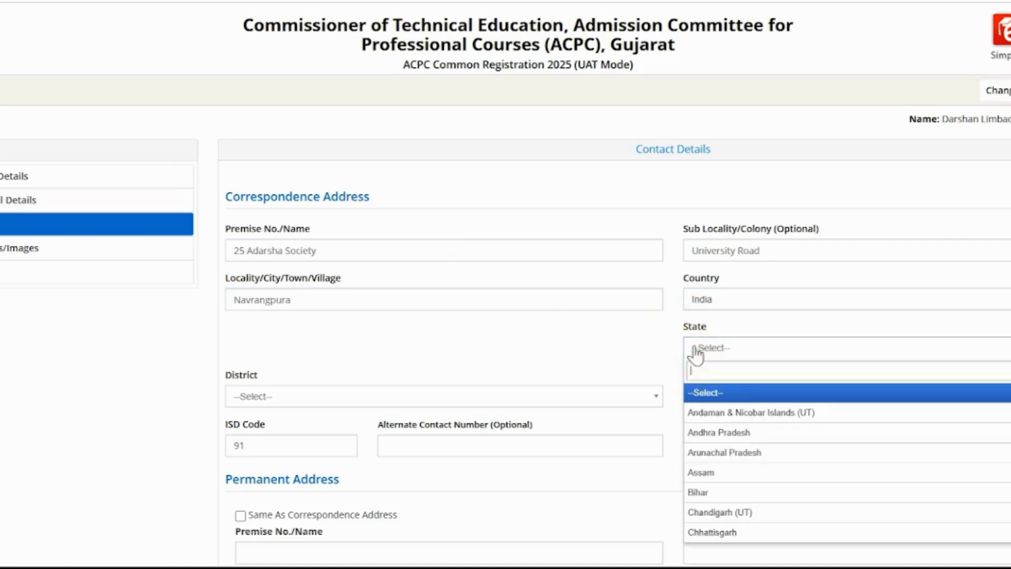
{"action": "type", "text": "guj"}
{"action": "left_click", "coordinate": [708, 393]}
{"action": "left_click", "coordinate": [447, 399]}
{"action": "left_click", "coordinate": [419, 461]}
{"action": "left_click", "coordinate": [713, 397]}
{"action": "type", "text": "380009"}
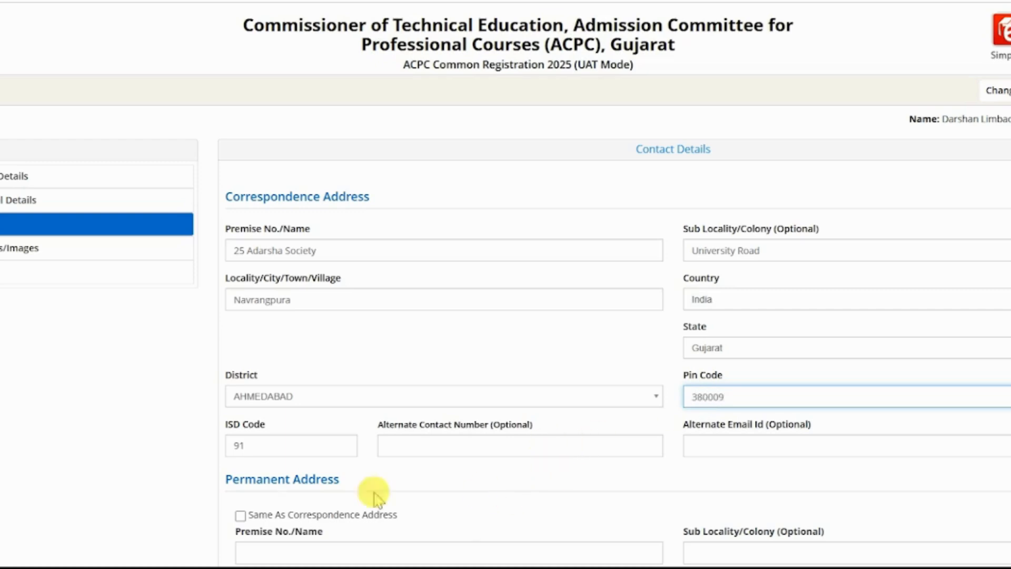
Make the permanent address same as correspondence and save the contact details.
{"action": "scroll", "coordinate": [429, 424], "scroll_direction": "down", "scroll_amount": 5}
{"action": "left_click", "coordinate": [263, 253]}
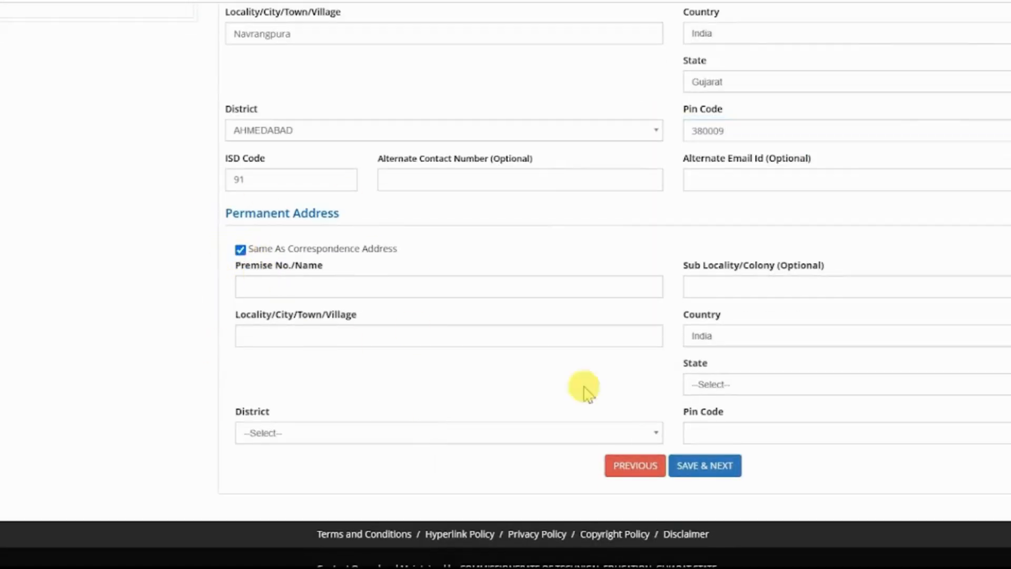
{"action": "left_click", "coordinate": [704, 537]}
{"action": "left_click", "coordinate": [494, 332]}
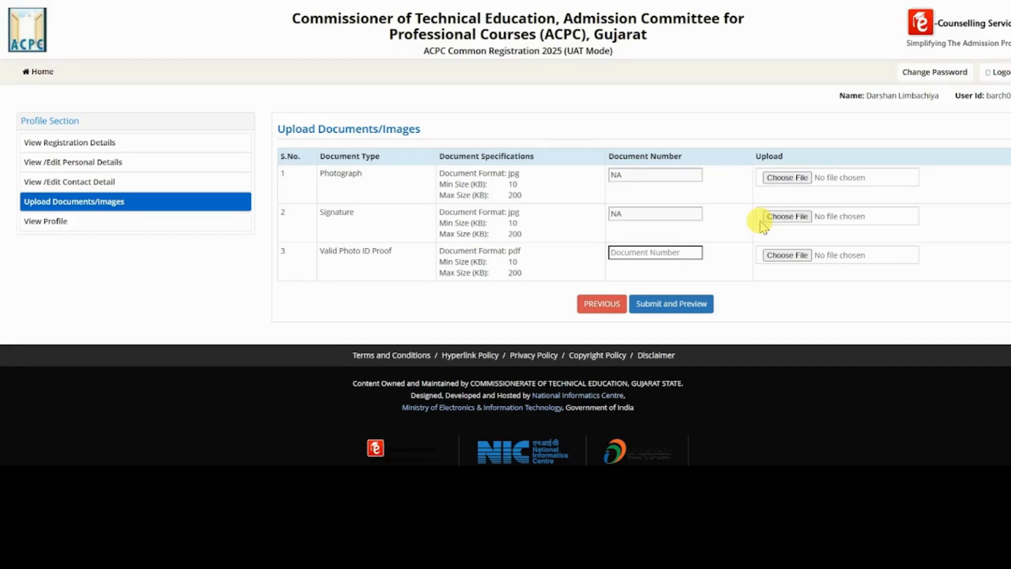
Attach the PP image as the photograph and the Signature image as the signature.
{"action": "left_click", "coordinate": [787, 177]}
{"action": "double_click", "coordinate": [279, 166]}
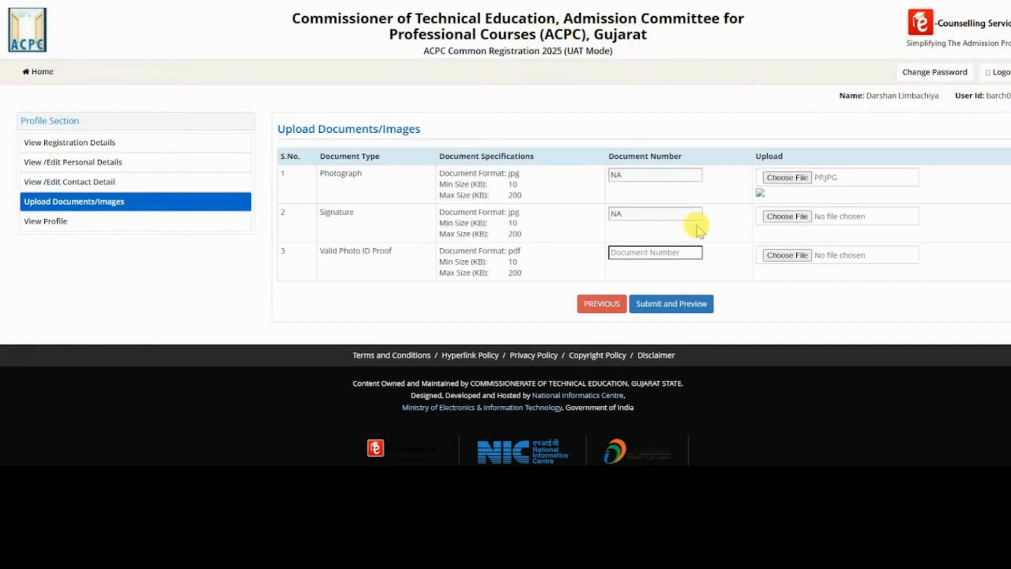
{"action": "left_click", "coordinate": [784, 216]}
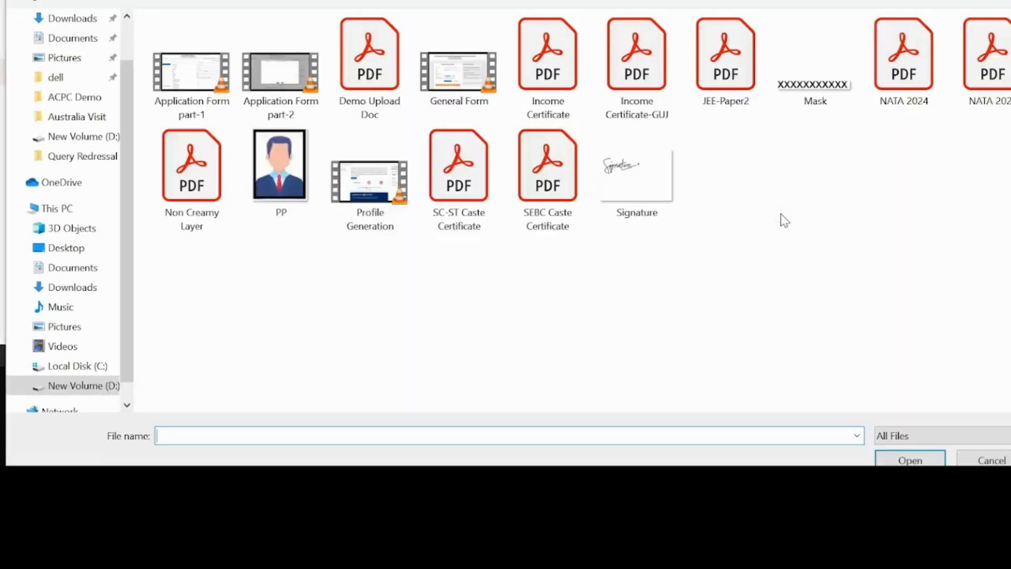
{"action": "double_click", "coordinate": [653, 178]}
Attach Demo Upload Doc as the photo ID proof with document number 1, then submit for preview.
{"action": "left_click", "coordinate": [688, 254]}
{"action": "type", "text": "1"}
{"action": "left_click", "coordinate": [790, 261]}
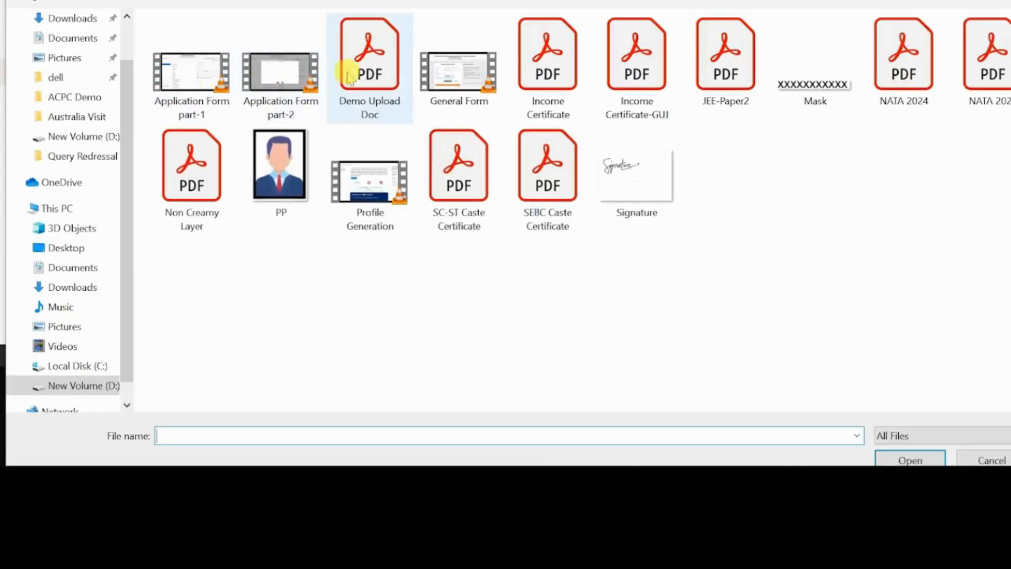
{"action": "double_click", "coordinate": [356, 77]}
{"action": "left_click", "coordinate": [648, 302]}
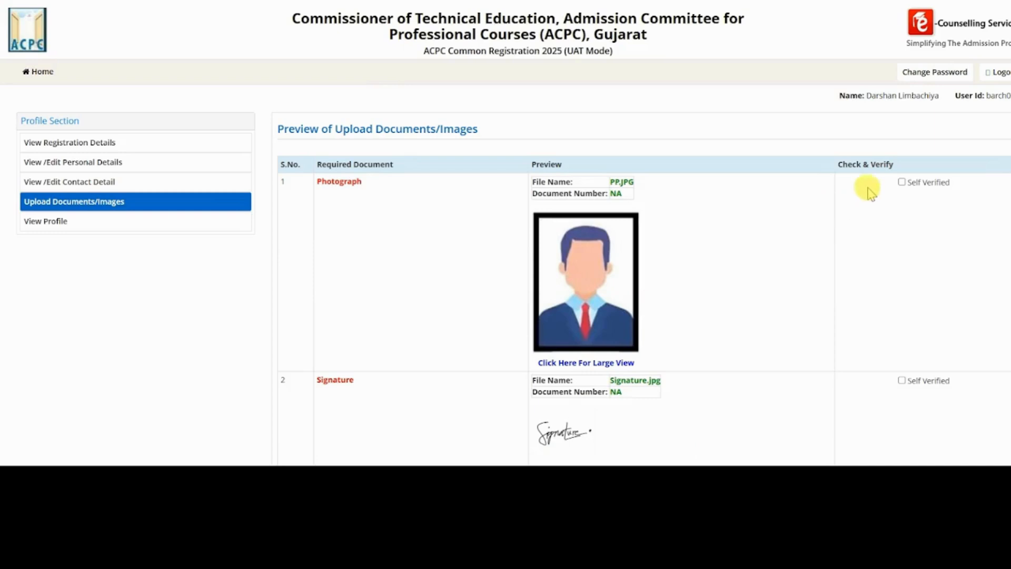
Mark the photograph, signature and photo ID proof as self verified and save them.
{"action": "left_click", "coordinate": [902, 183]}
{"action": "left_click", "coordinate": [902, 380]}
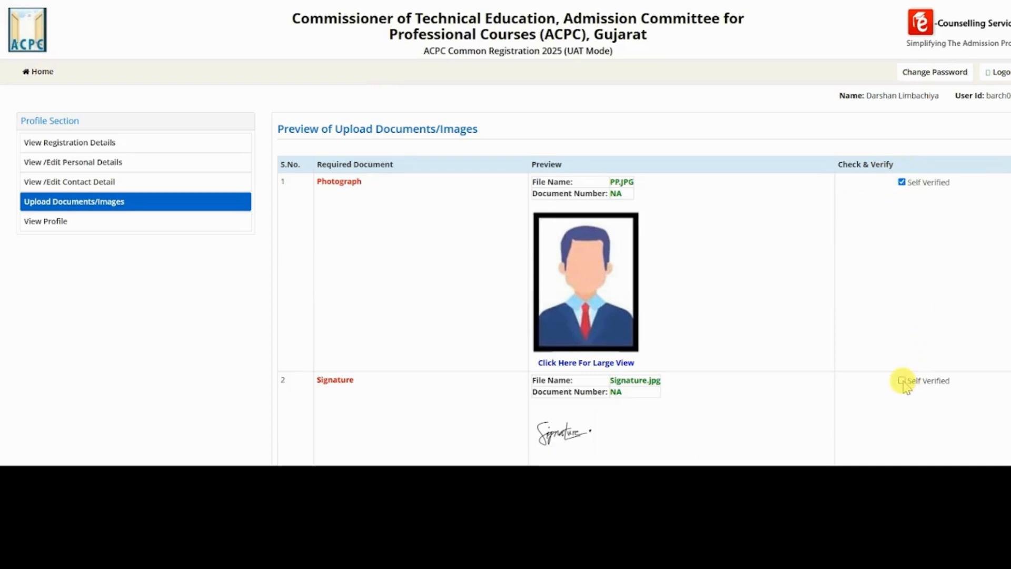
{"action": "scroll", "coordinate": [903, 383], "scroll_direction": "down", "scroll_amount": 5}
{"action": "left_click", "coordinate": [901, 238]}
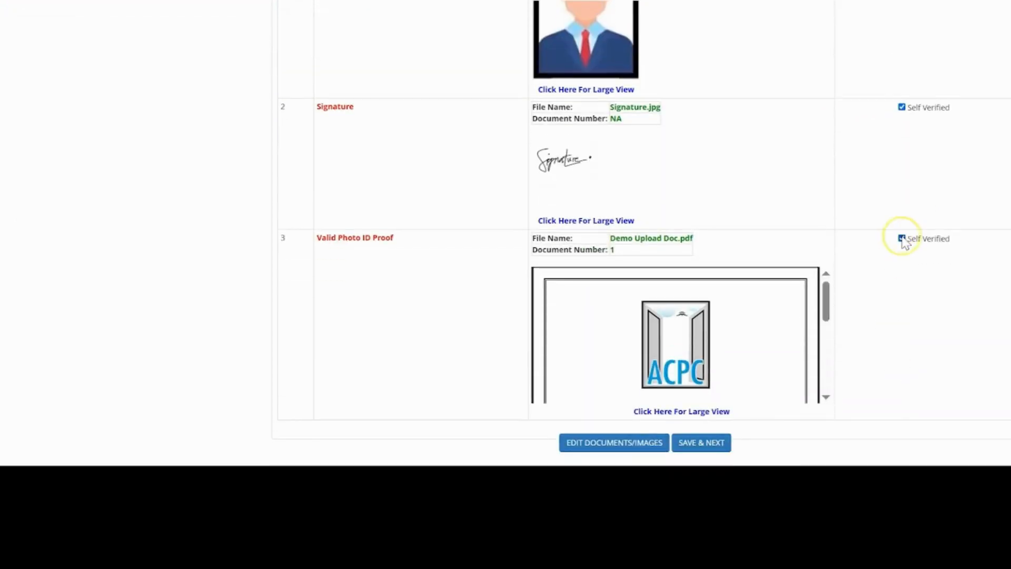
{"action": "left_click", "coordinate": [694, 442]}
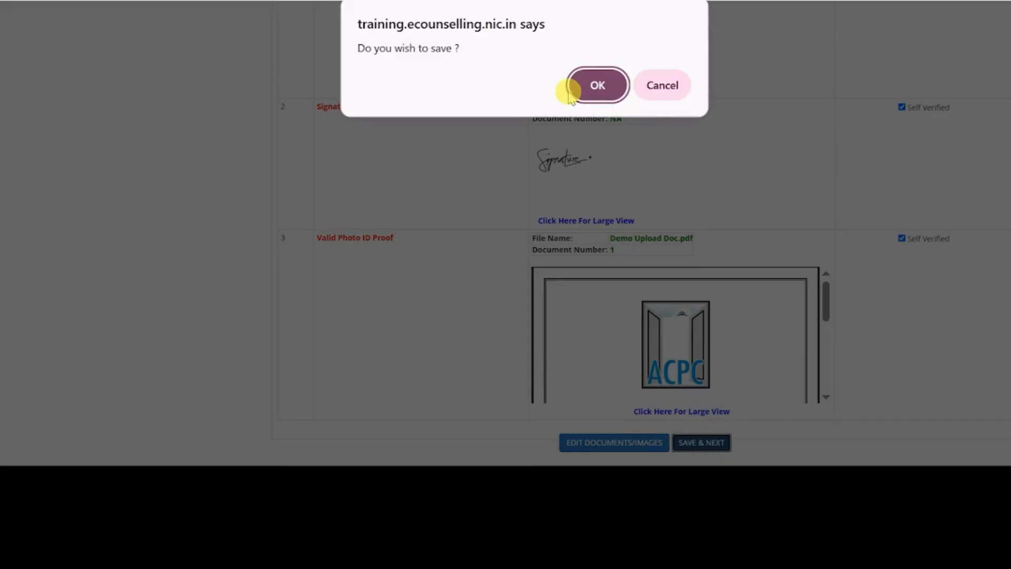
{"action": "left_click", "coordinate": [599, 79]}
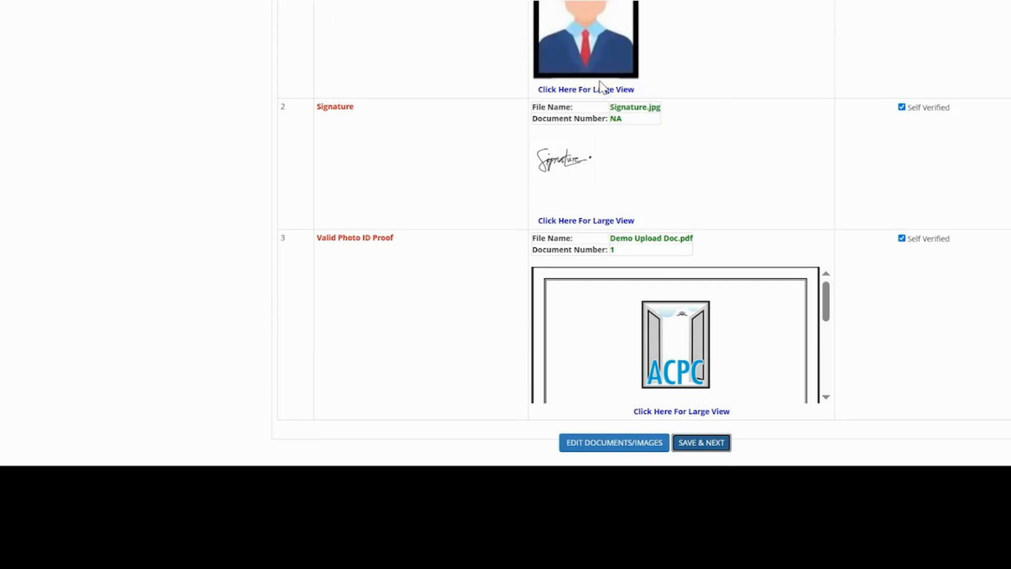
Scroll through the View Profile page to review the personal, address, registration and document details.
{"action": "scroll", "coordinate": [603, 88], "scroll_direction": "down", "scroll_amount": 2}
{"action": "scroll", "coordinate": [603, 88], "scroll_direction": "up", "scroll_amount": 7}
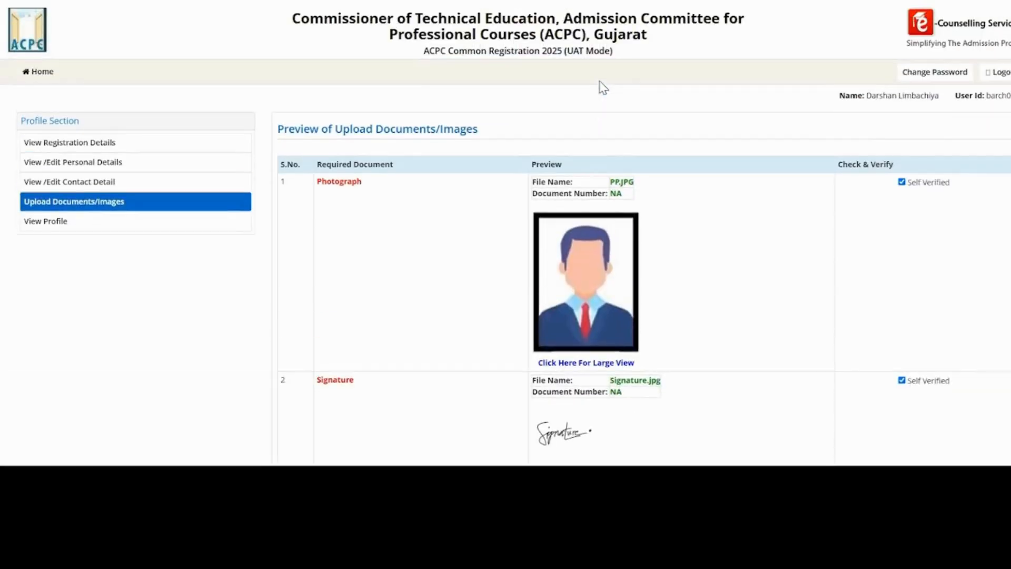
{"action": "scroll", "coordinate": [603, 88], "scroll_direction": "down", "scroll_amount": 3}
{"action": "scroll", "coordinate": [602, 88], "scroll_direction": "down", "scroll_amount": 4}
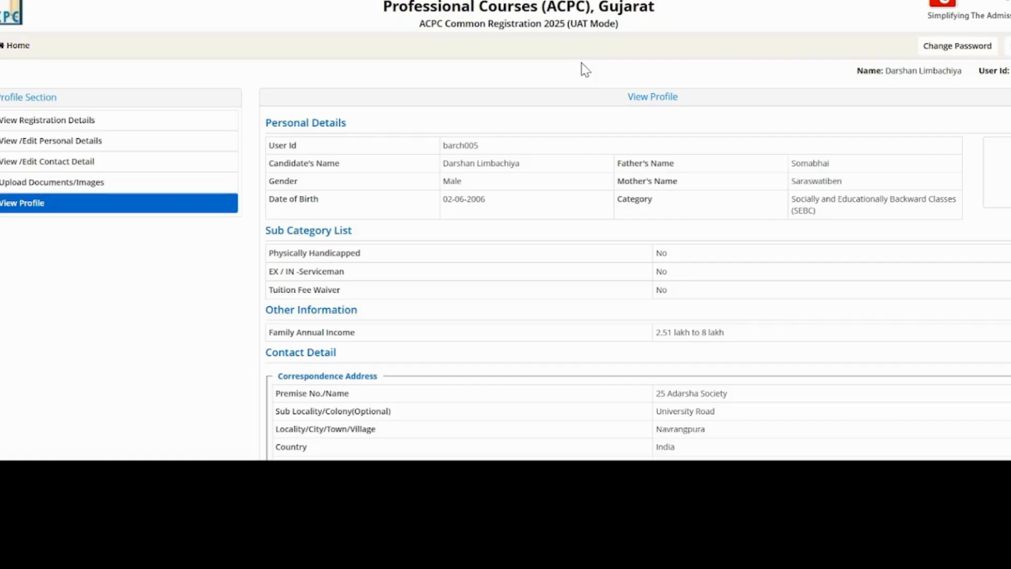
{"action": "scroll", "coordinate": [581, 63], "scroll_direction": "down", "scroll_amount": 3}
{"action": "scroll", "coordinate": [582, 62], "scroll_direction": "up", "scroll_amount": 3}
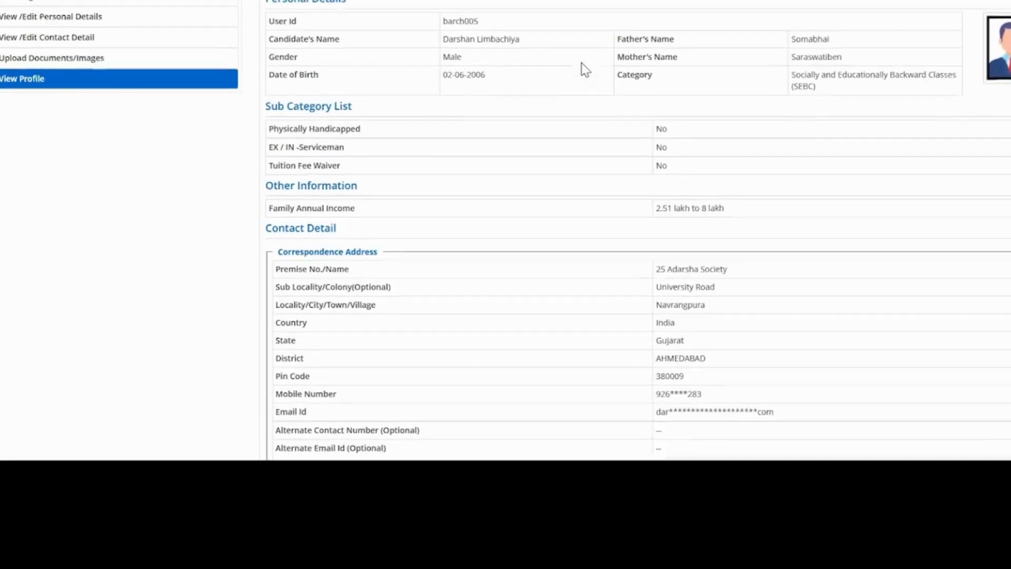
{"action": "scroll", "coordinate": [581, 62], "scroll_direction": "down", "scroll_amount": 9}
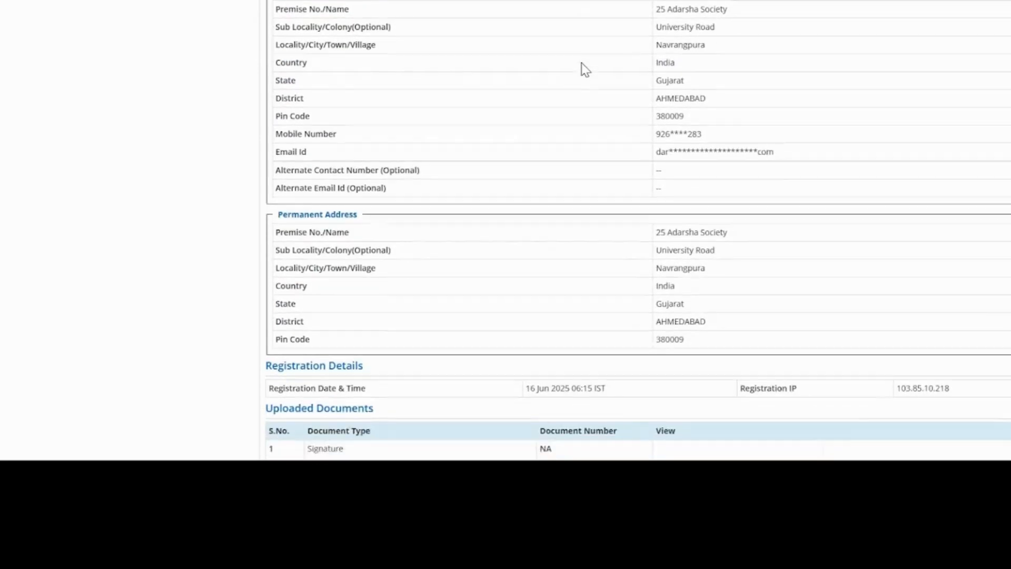
{"action": "scroll", "coordinate": [581, 63], "scroll_direction": "down", "scroll_amount": 7}
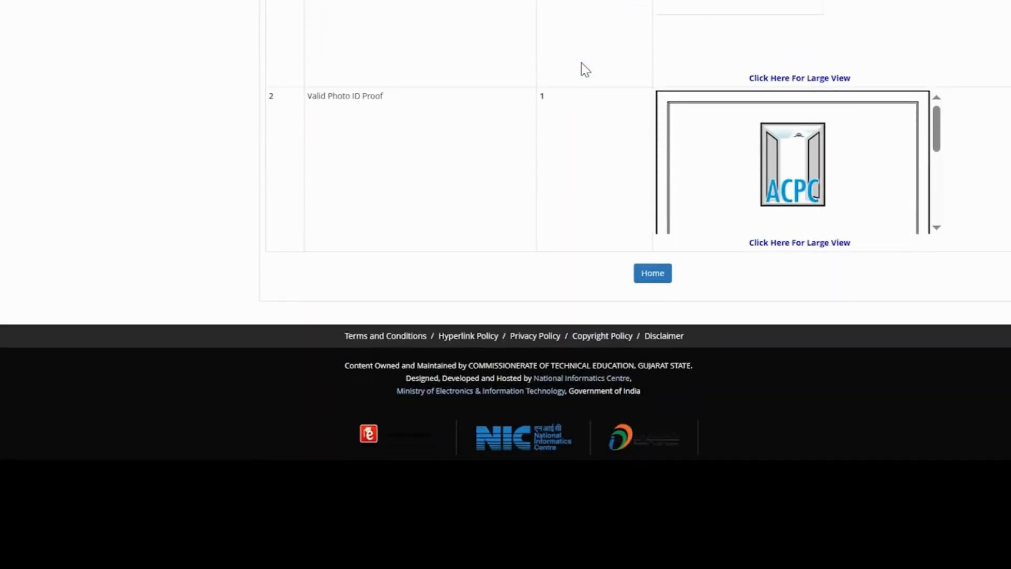
{"action": "scroll", "coordinate": [581, 62], "scroll_direction": "up", "scroll_amount": 3}
From the dashboard, enter the security pin and apply for Gujarat B. Arch. Counselling 2025, confirming to proceed.
{"action": "left_click", "coordinate": [658, 446]}
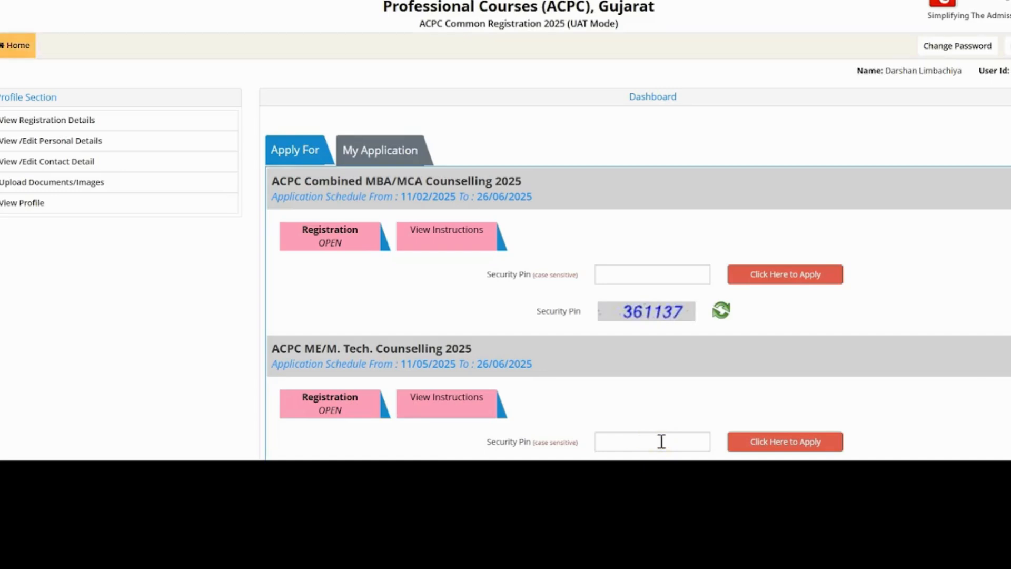
{"action": "scroll", "coordinate": [661, 442], "scroll_direction": "down", "scroll_amount": 5}
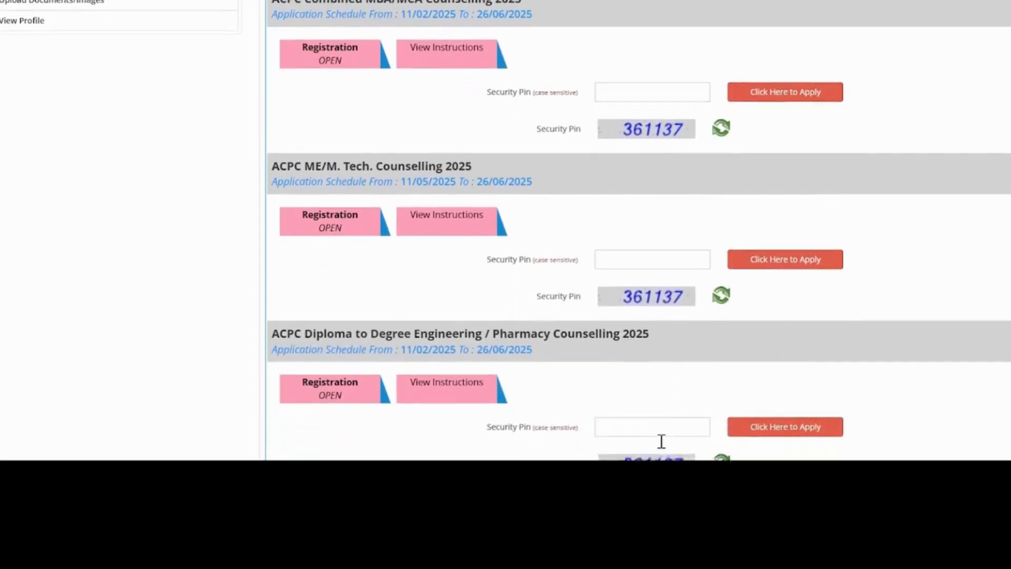
{"action": "scroll", "coordinate": [662, 448], "scroll_direction": "down", "scroll_amount": 1}
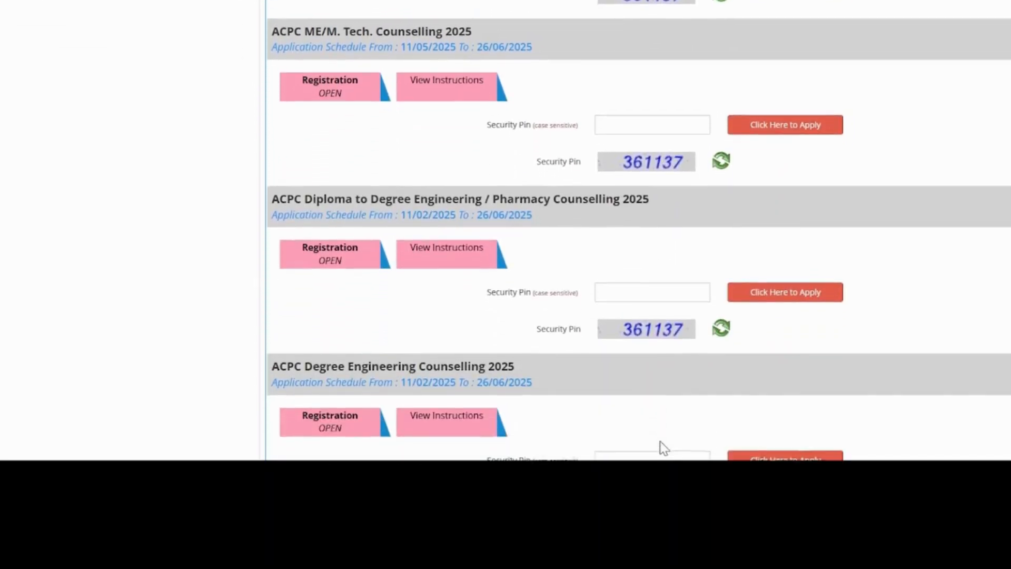
{"action": "scroll", "coordinate": [663, 447], "scroll_direction": "down", "scroll_amount": 5}
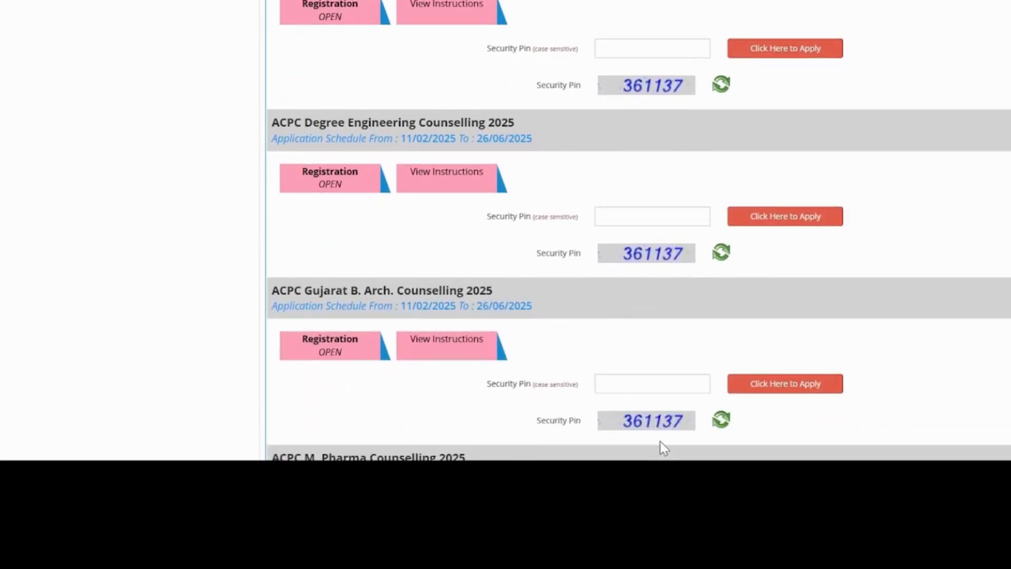
{"action": "scroll", "coordinate": [663, 447], "scroll_direction": "down", "scroll_amount": 2}
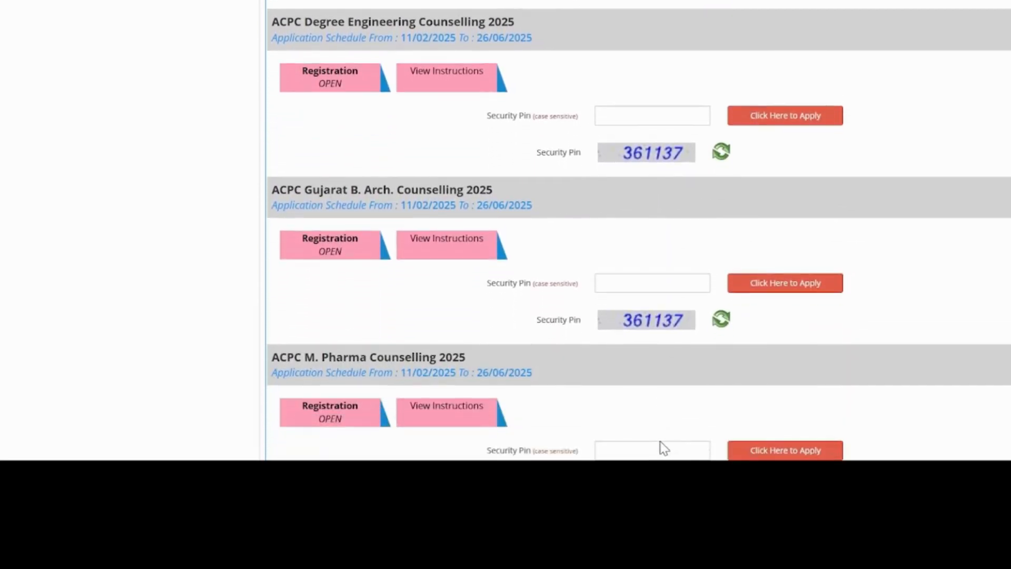
{"action": "scroll", "coordinate": [661, 441], "scroll_direction": "up", "scroll_amount": 1}
{"action": "left_click", "coordinate": [635, 339]}
{"action": "type", "text": "3"}
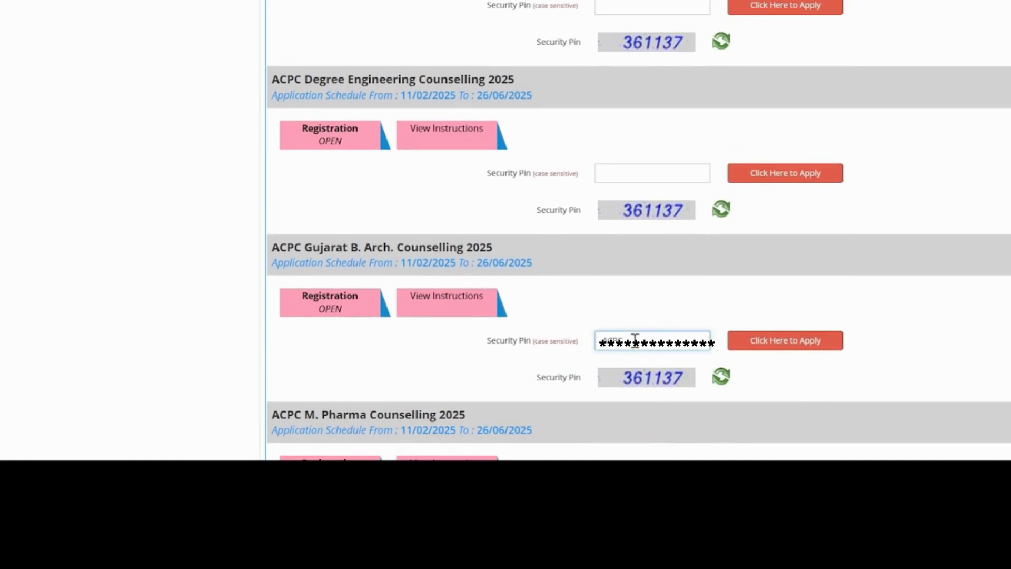
{"action": "left_click", "coordinate": [752, 341]}
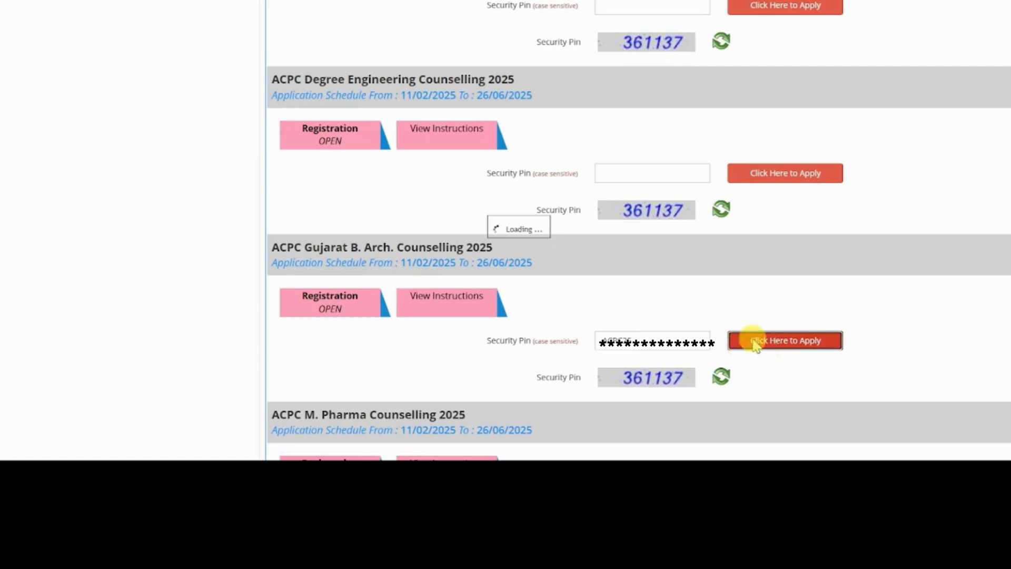
{"action": "left_click", "coordinate": [499, 256]}
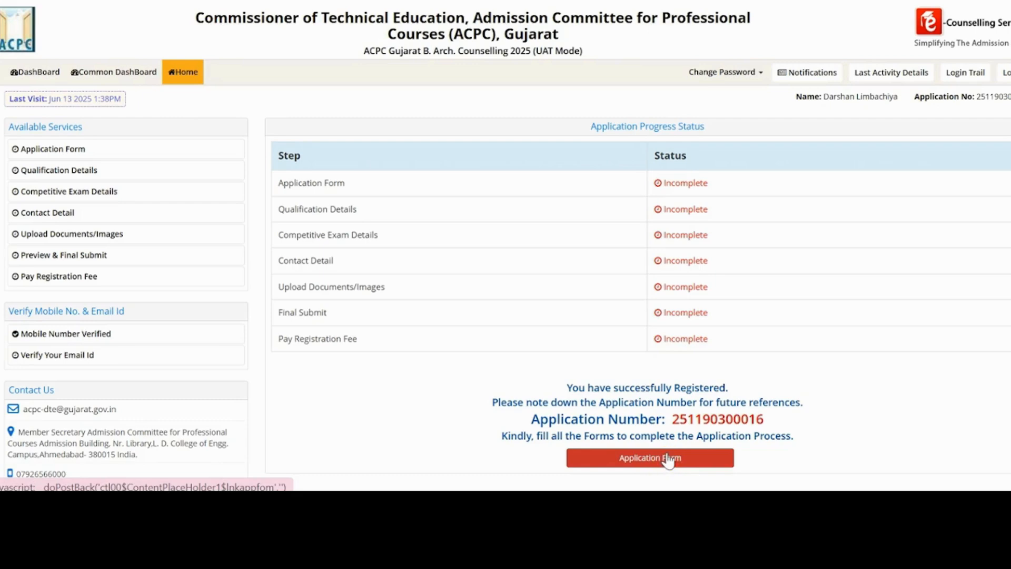
On the Application Form, answer No for Physically Handicapped and Ex-Servicemen, then save and confirm.
{"action": "left_click", "coordinate": [667, 458]}
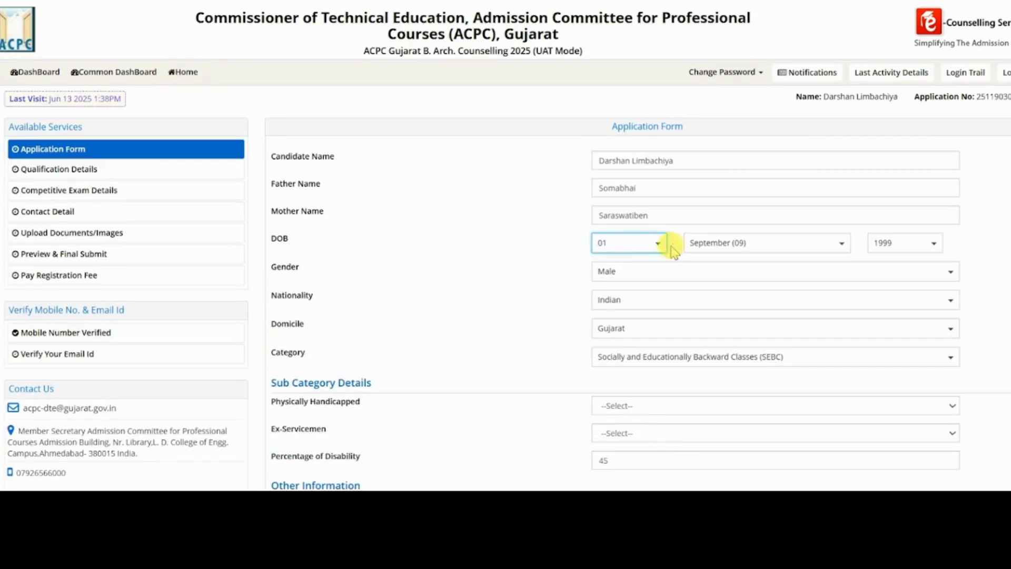
{"action": "scroll", "coordinate": [635, 348], "scroll_direction": "down", "scroll_amount": 5}
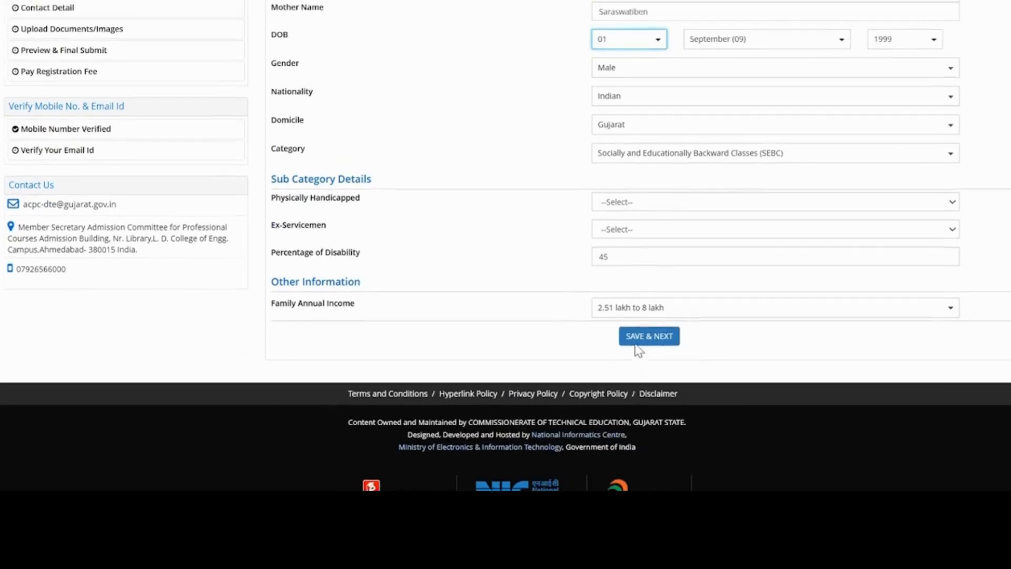
{"action": "scroll", "coordinate": [637, 348], "scroll_direction": "up", "scroll_amount": 3}
{"action": "left_click", "coordinate": [637, 317]}
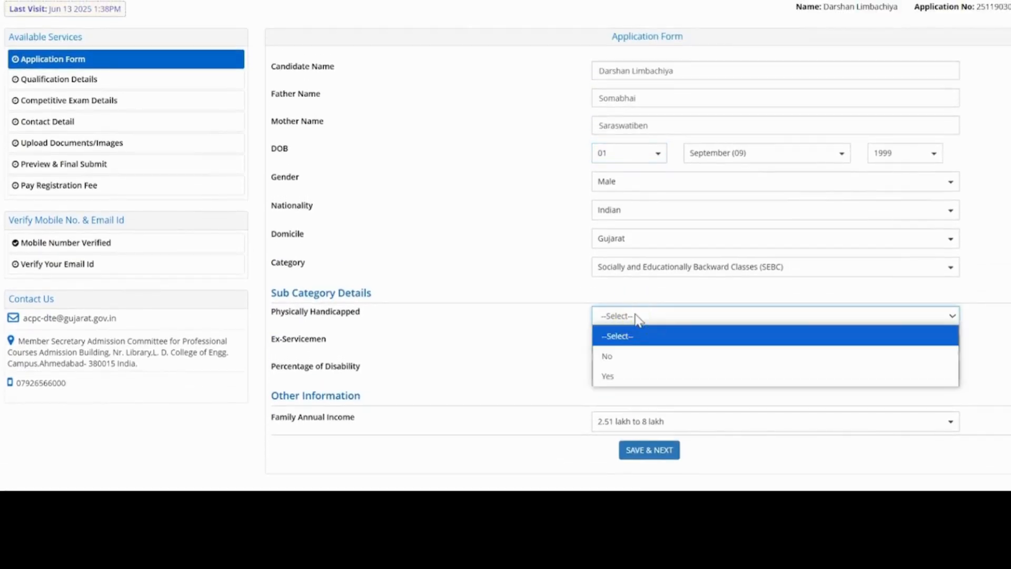
{"action": "left_click", "coordinate": [613, 355]}
{"action": "left_click", "coordinate": [632, 345]}
{"action": "left_click", "coordinate": [623, 381]}
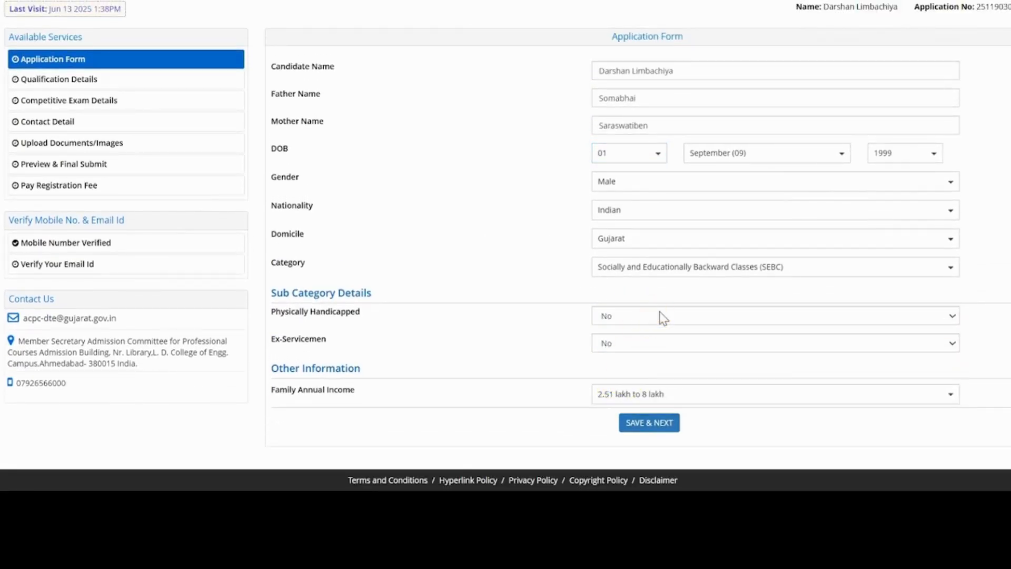
{"action": "scroll", "coordinate": [663, 318], "scroll_direction": "up", "scroll_amount": 2}
{"action": "scroll", "coordinate": [662, 318], "scroll_direction": "down", "scroll_amount": 3}
{"action": "scroll", "coordinate": [662, 318], "scroll_direction": "up", "scroll_amount": 2}
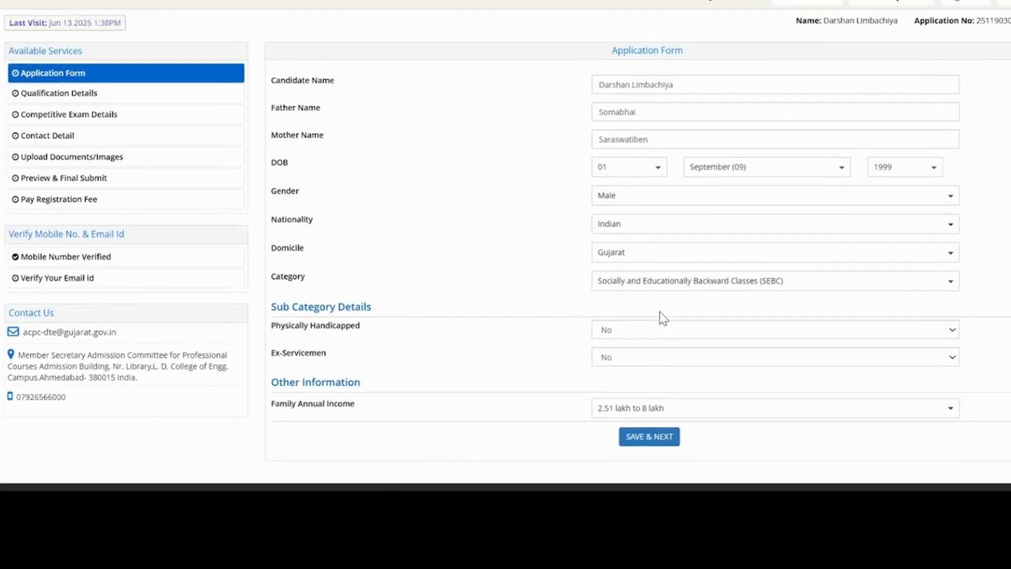
{"action": "left_click", "coordinate": [649, 434]}
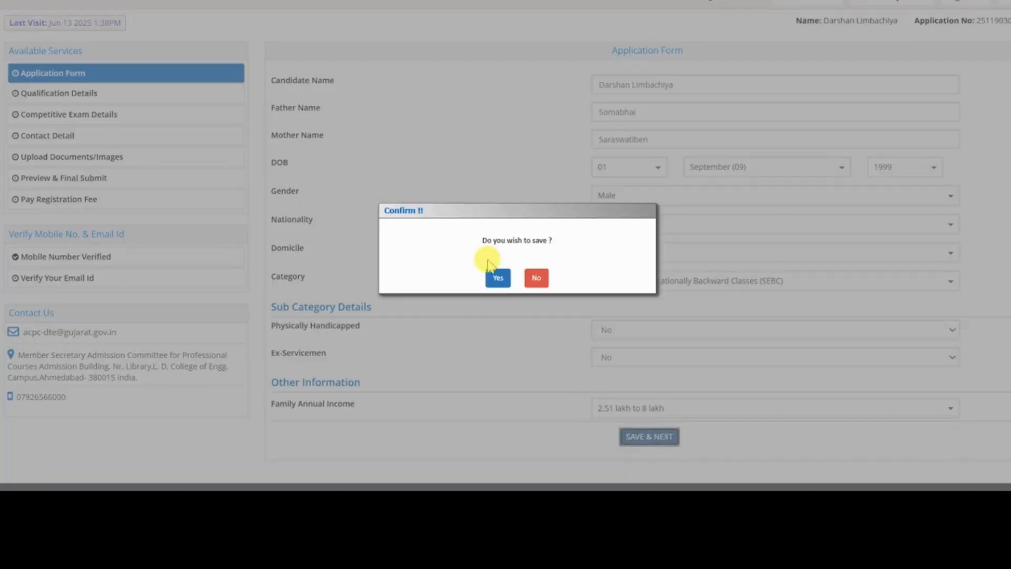
{"action": "left_click", "coordinate": [489, 272]}
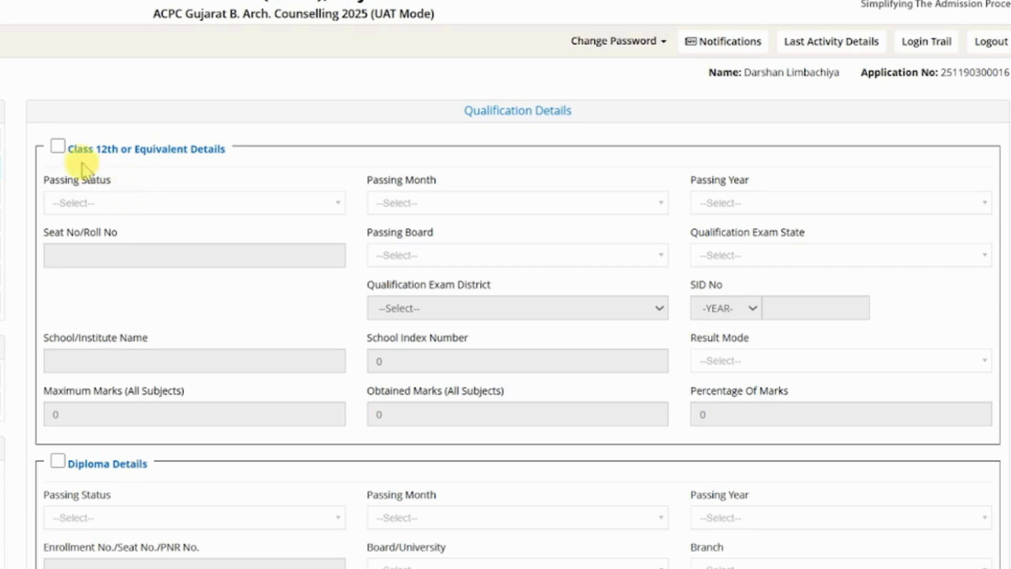
Mark Class 12th as Passed in March 2025 and enter the seat number.
{"action": "left_click", "coordinate": [57, 147]}
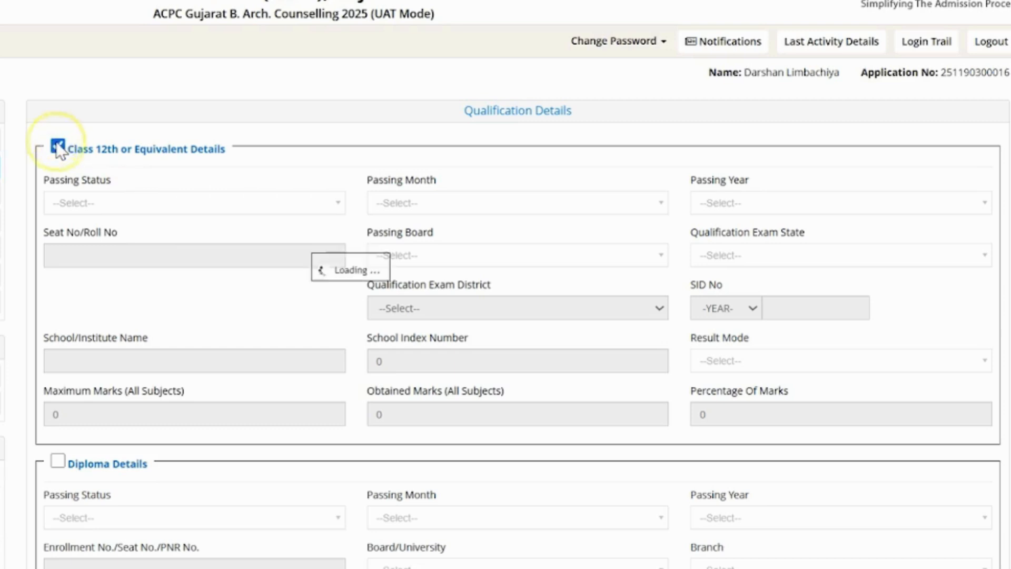
{"action": "left_click", "coordinate": [129, 208]}
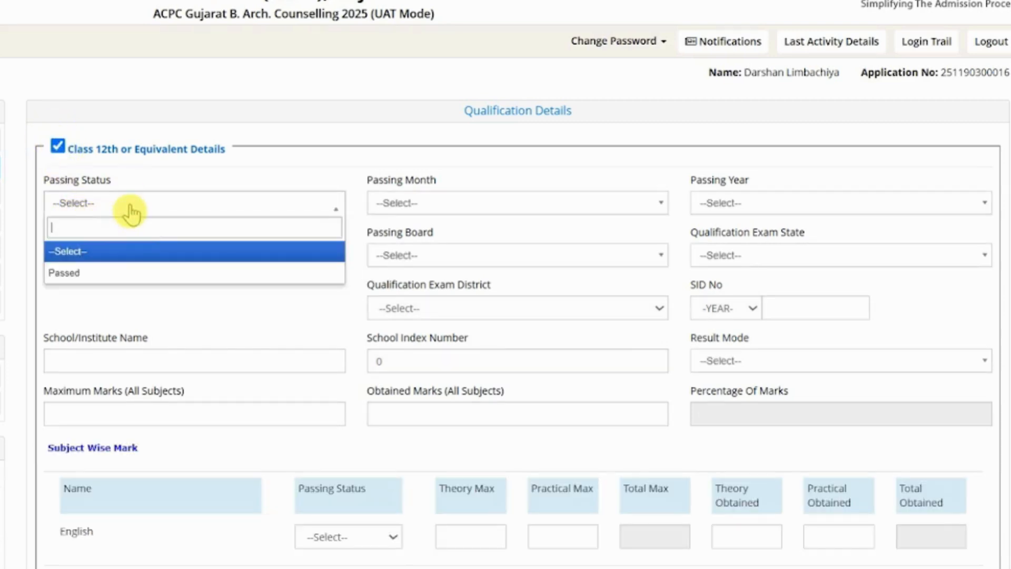
{"action": "left_click", "coordinate": [113, 276]}
{"action": "left_click", "coordinate": [428, 213]}
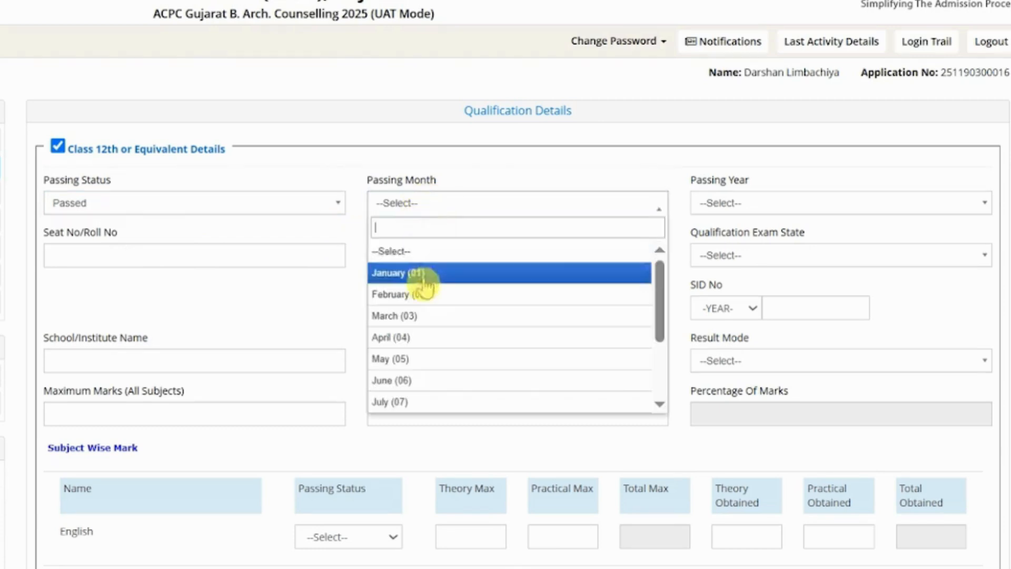
{"action": "left_click", "coordinate": [417, 317]}
{"action": "left_click", "coordinate": [737, 206]}
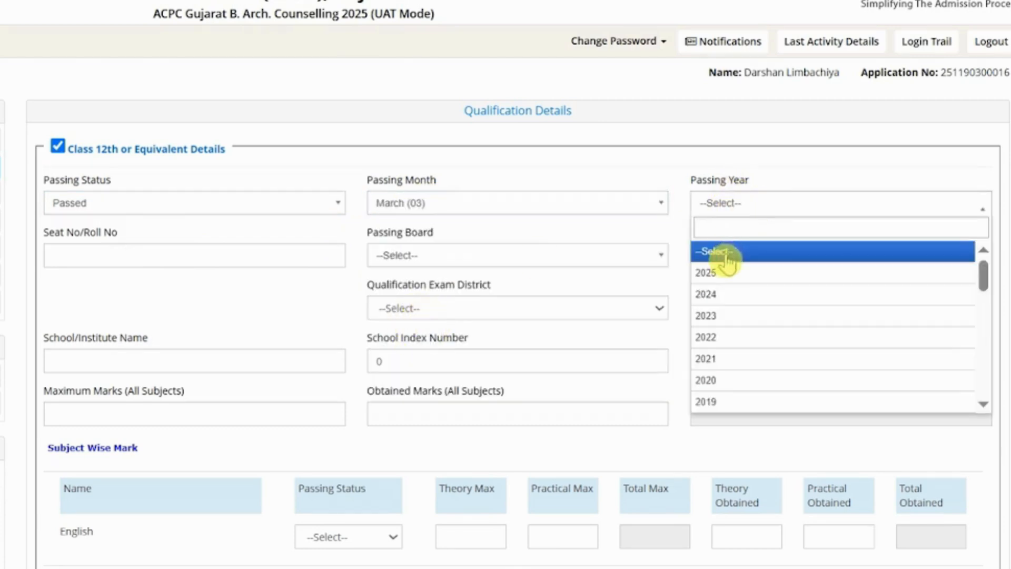
{"action": "left_click", "coordinate": [726, 272]}
{"action": "left_click", "coordinate": [246, 259]}
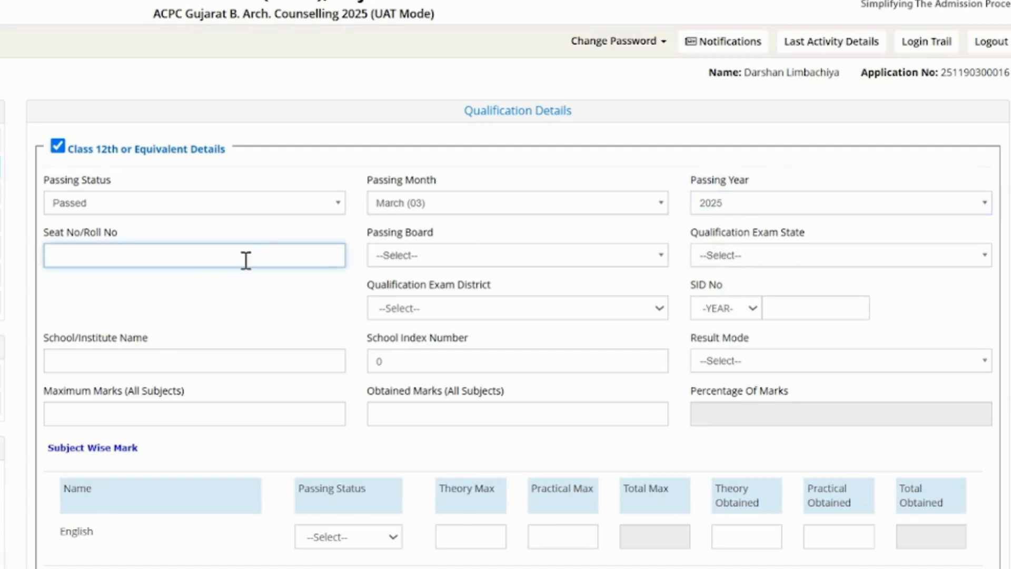
{"action": "type", "text": "A123456"}
Choose Gujarat Secondary & Higher Secondary Education Board, exam state Gujarat and district AHMEDABAD.
{"action": "left_click", "coordinate": [413, 258]}
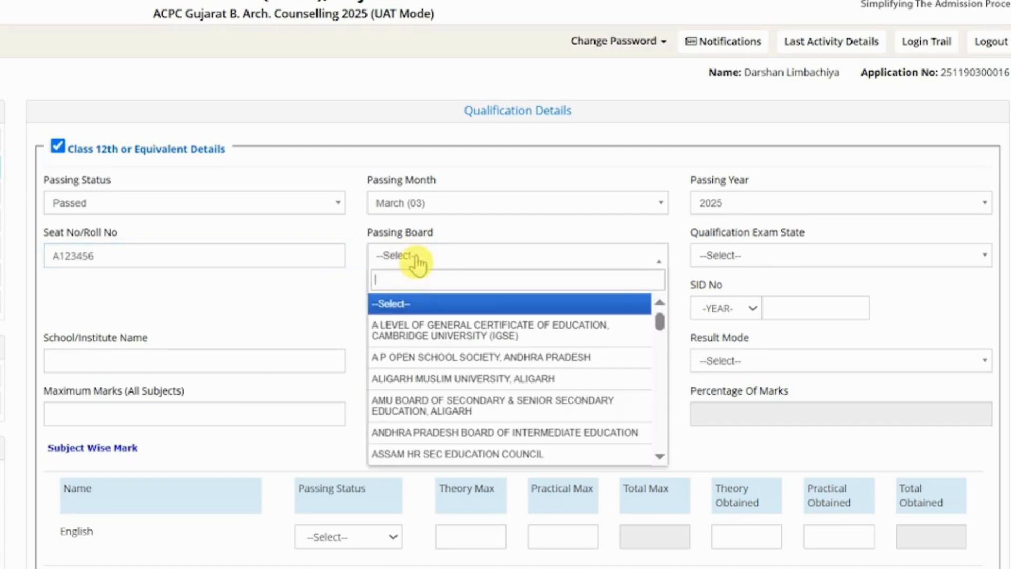
{"action": "type", "text": "gu"}
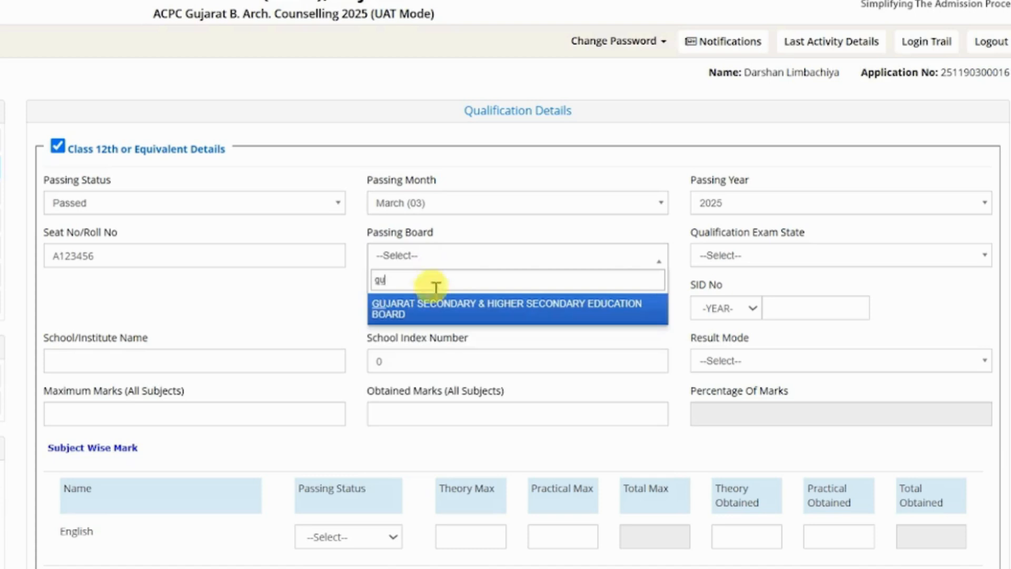
{"action": "left_click", "coordinate": [439, 308]}
{"action": "left_click", "coordinate": [811, 258]}
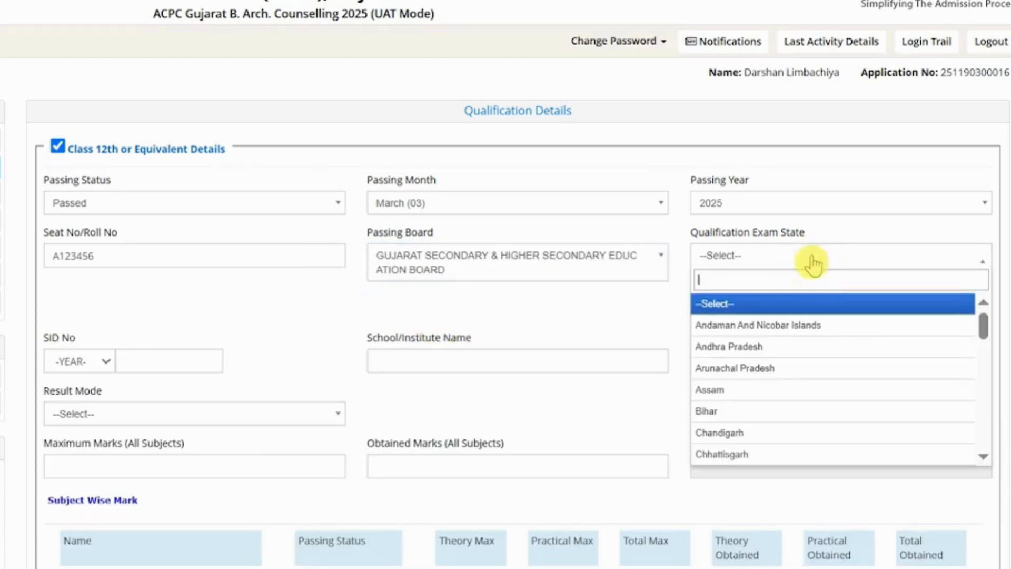
{"action": "type", "text": "gu"}
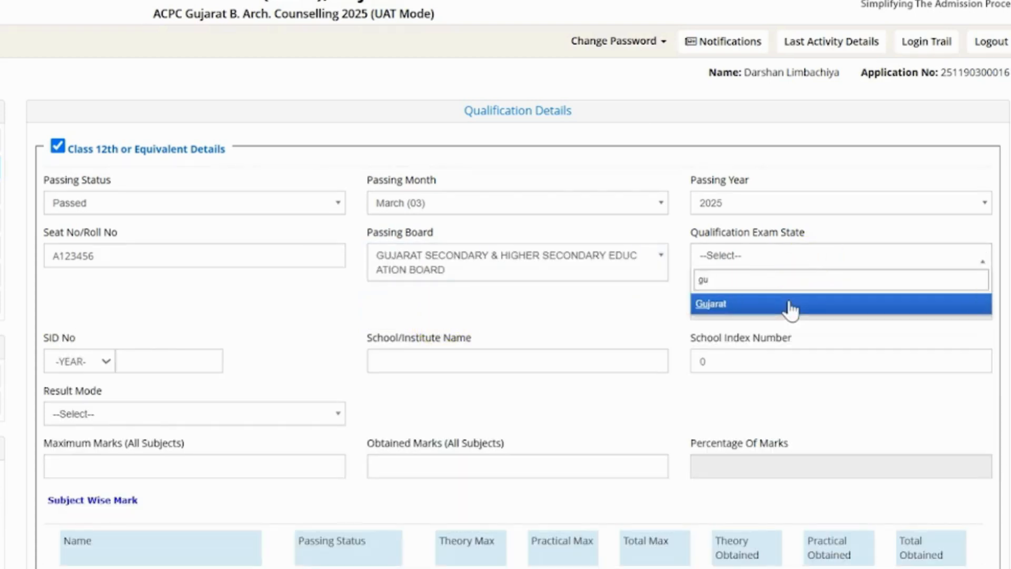
{"action": "left_click", "coordinate": [790, 305]}
{"action": "left_click", "coordinate": [757, 311]}
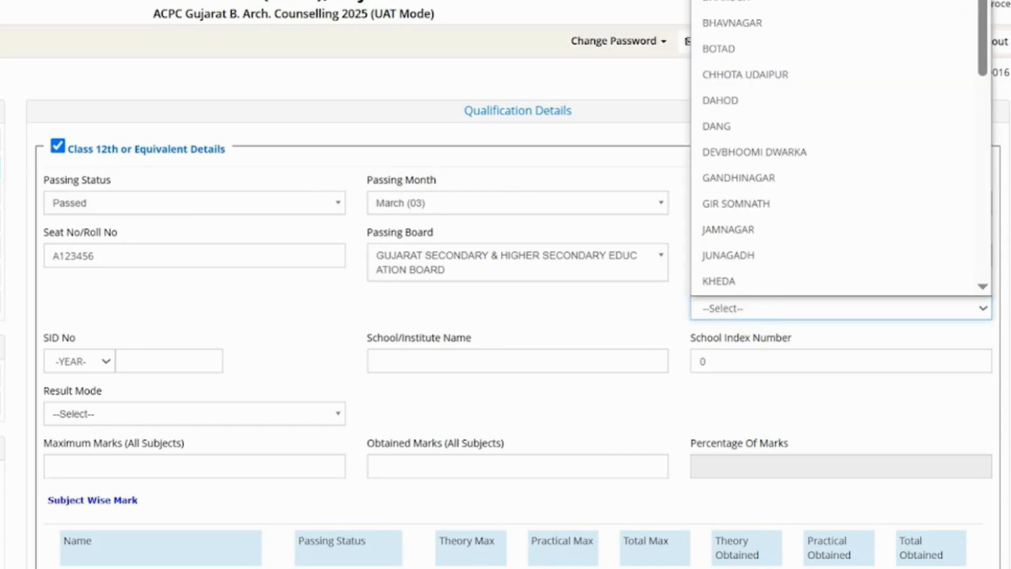
{"action": "left_click", "coordinate": [737, 1]}
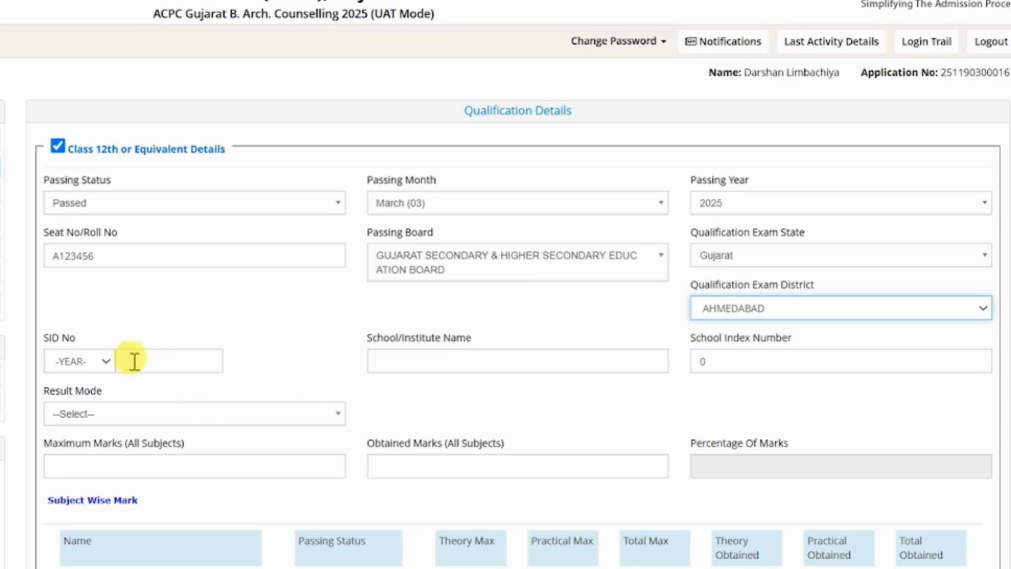
Enter SID year 23V with the SID number, school 'ABC School' and school index 19.
{"action": "left_click", "coordinate": [105, 369]}
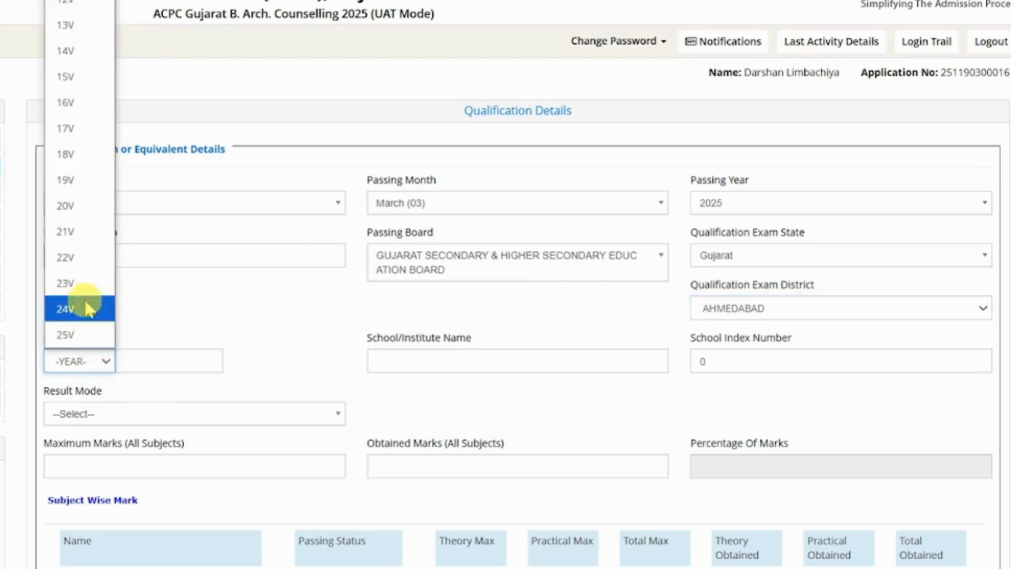
{"action": "left_click", "coordinate": [81, 287]}
{"action": "left_click", "coordinate": [154, 360]}
{"action": "type", "text": "12"}
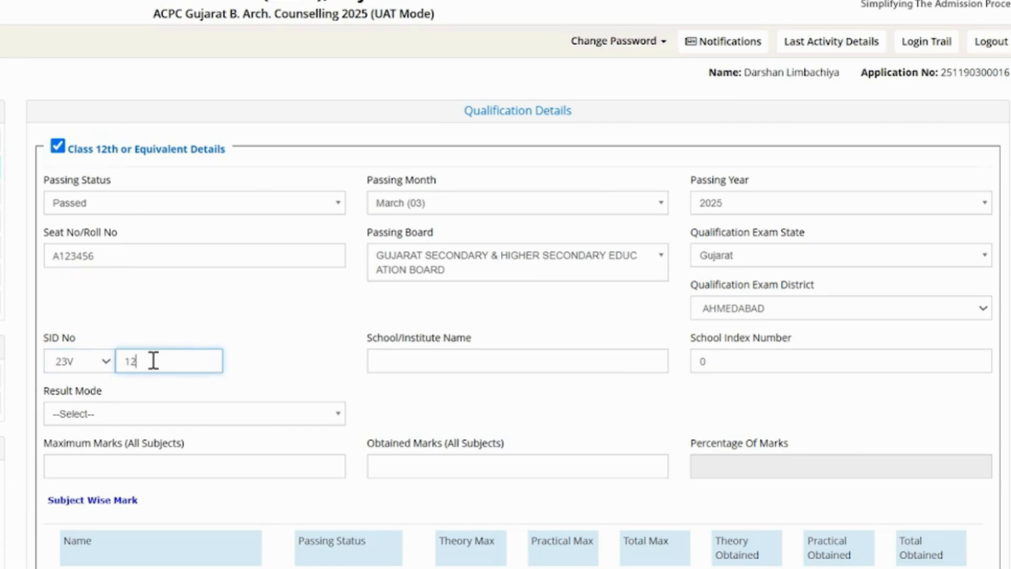
{"action": "type", "text": "3456"}
{"action": "left_click", "coordinate": [432, 365]}
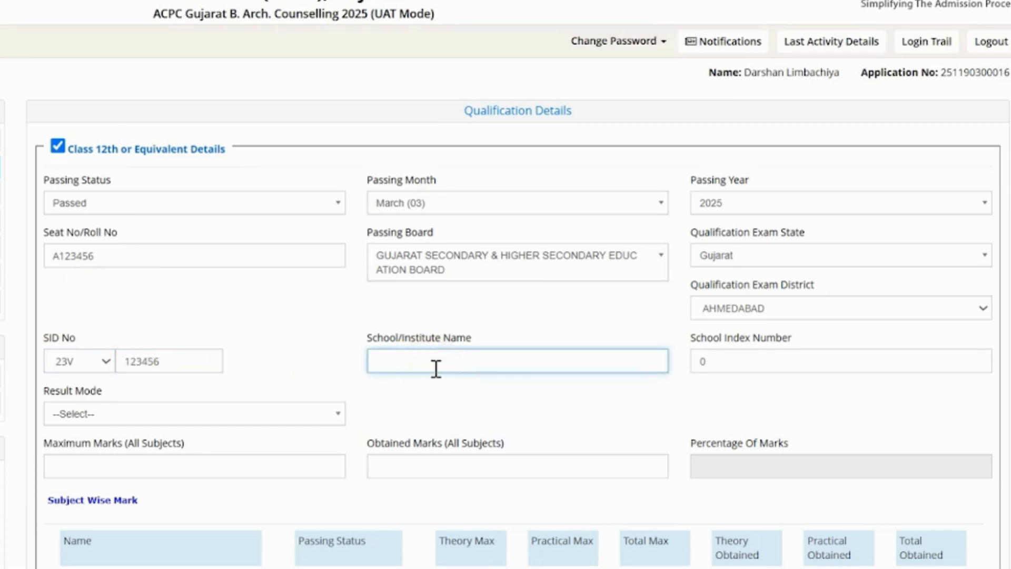
{"action": "type", "text": "ABC School"}
{"action": "left_click", "coordinate": [744, 362]}
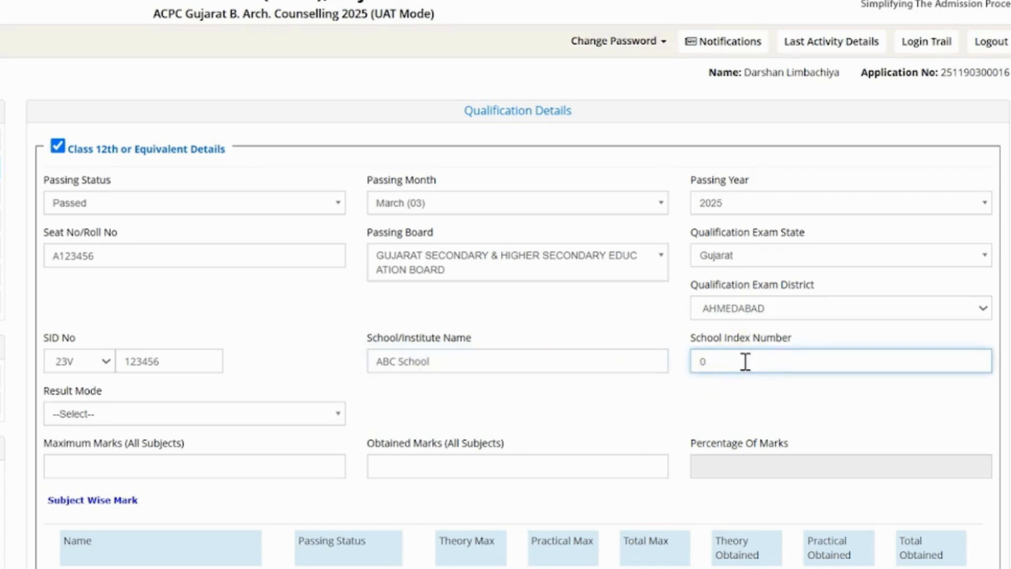
{"action": "type", "text": "19"}
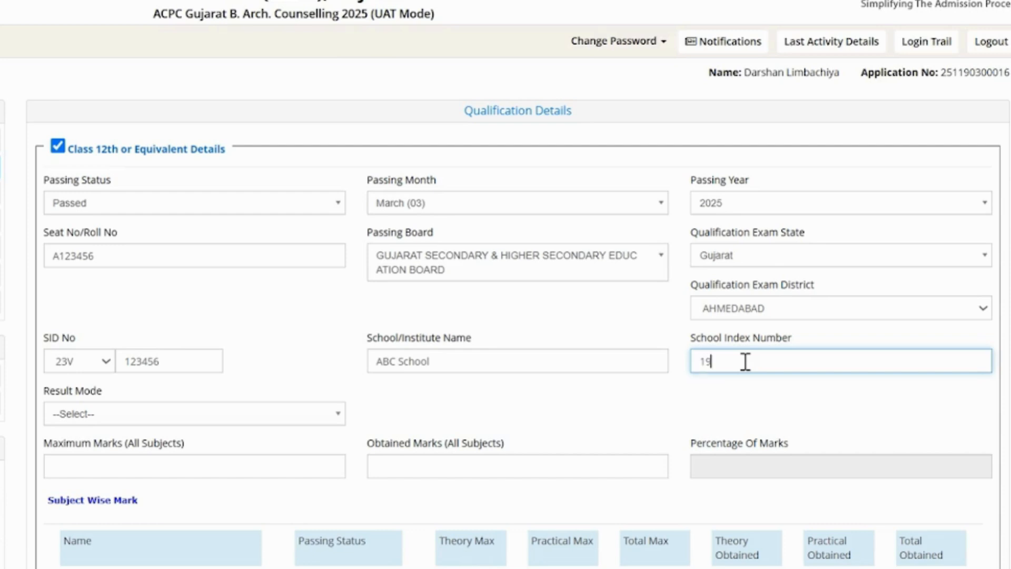
Set the result mode to Percentage and enter the marks, 424 out of 650.
{"action": "left_click", "coordinate": [287, 418]}
{"action": "left_click", "coordinate": [232, 482]}
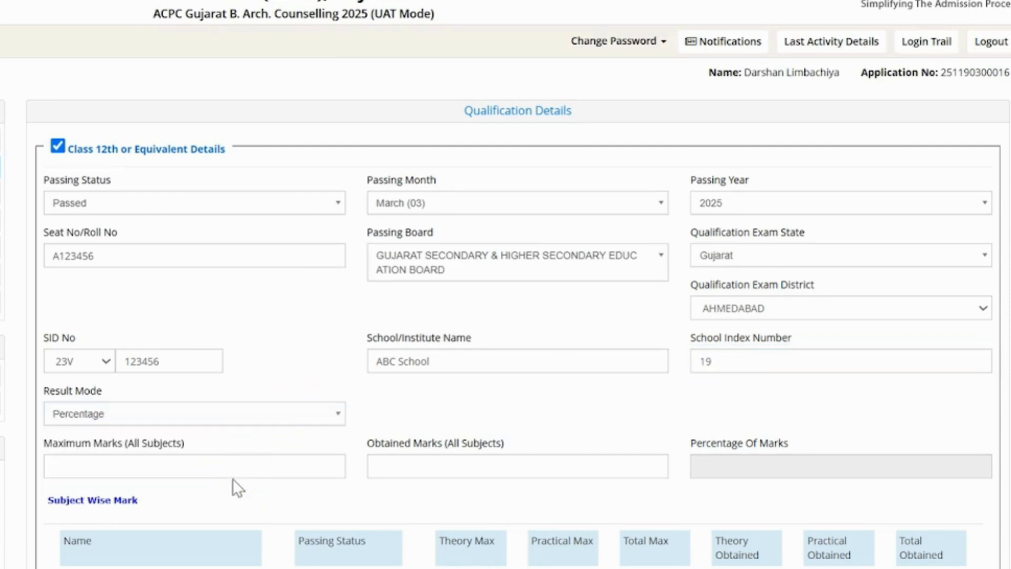
{"action": "left_click", "coordinate": [227, 463]}
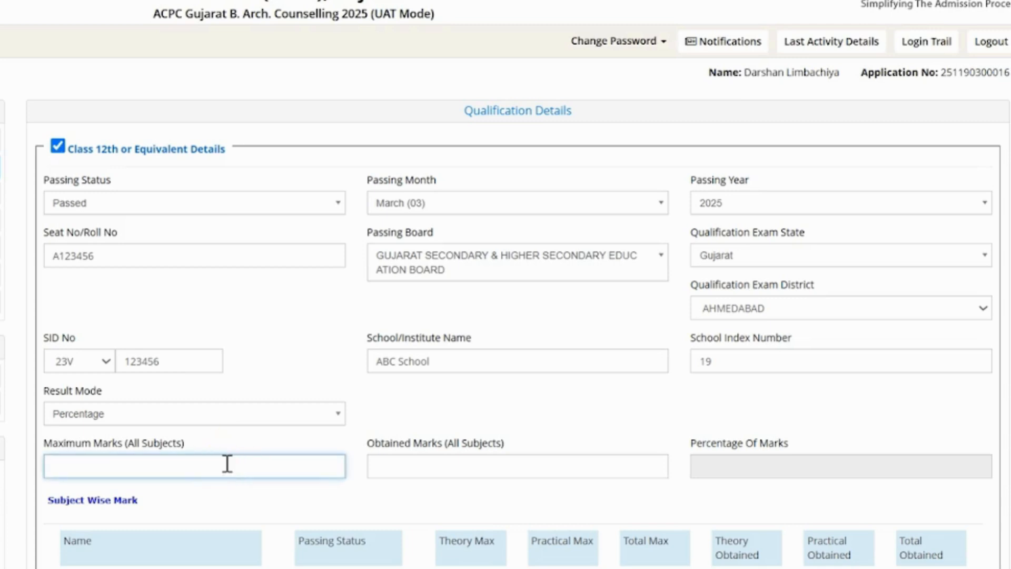
{"action": "type", "text": "650"}
{"action": "left_click", "coordinate": [439, 467]}
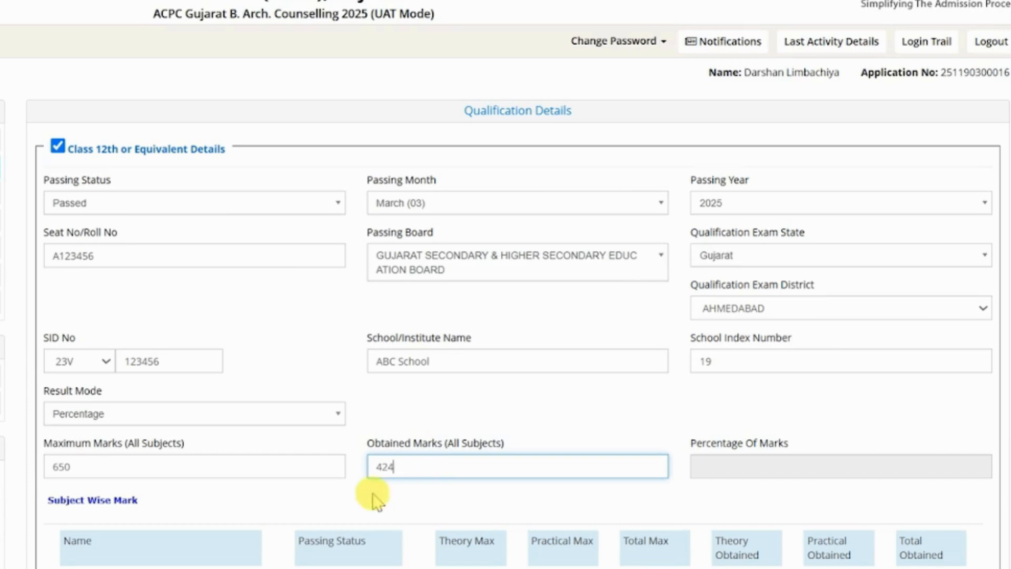
Record English as Passed with 100 theory maximum, 0 practical, and 75 obtained.
{"action": "scroll", "coordinate": [372, 493], "scroll_direction": "down", "scroll_amount": 6}
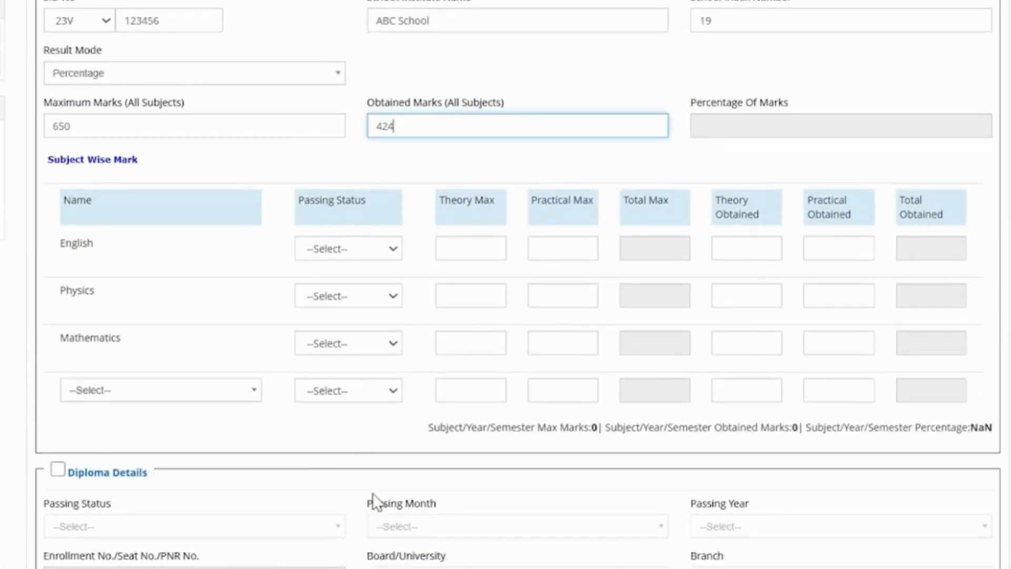
{"action": "left_click", "coordinate": [403, 157]}
{"action": "left_click", "coordinate": [332, 251]}
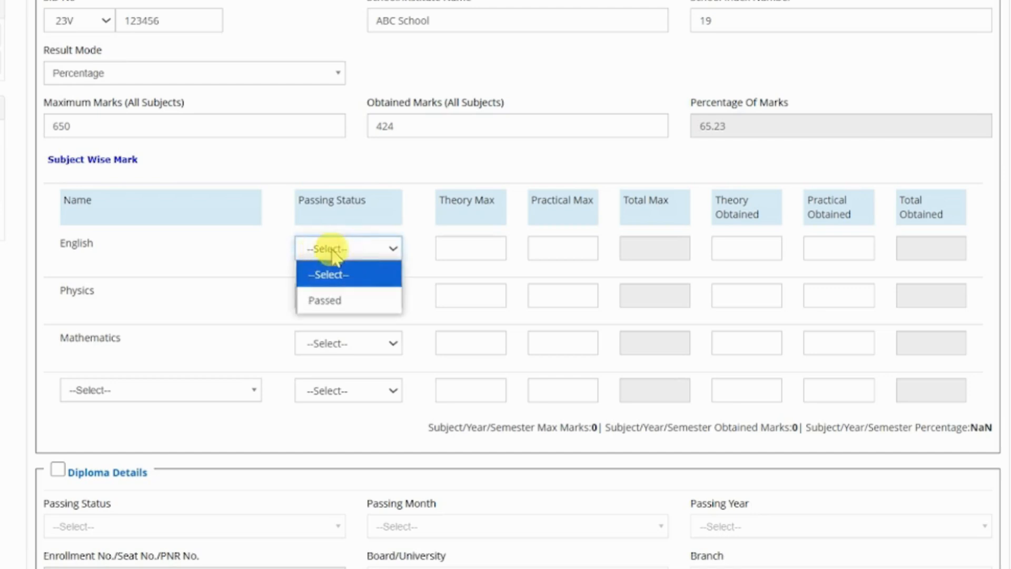
{"action": "left_click", "coordinate": [326, 300]}
{"action": "left_click", "coordinate": [462, 248]}
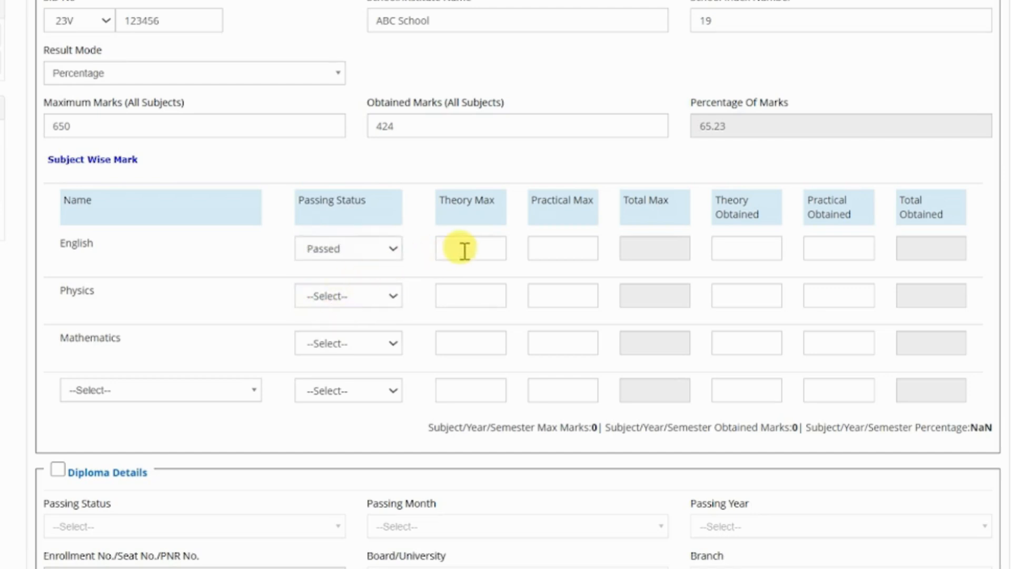
{"action": "type", "text": "100"}
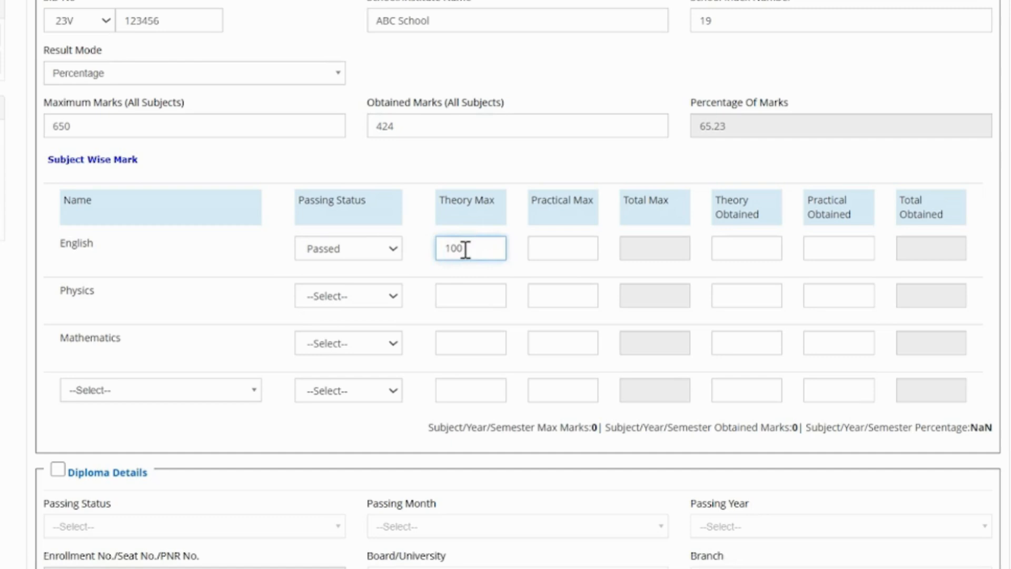
{"action": "left_click", "coordinate": [560, 252]}
{"action": "type", "text": "0"}
{"action": "left_click", "coordinate": [731, 255]}
{"action": "type", "text": "75"}
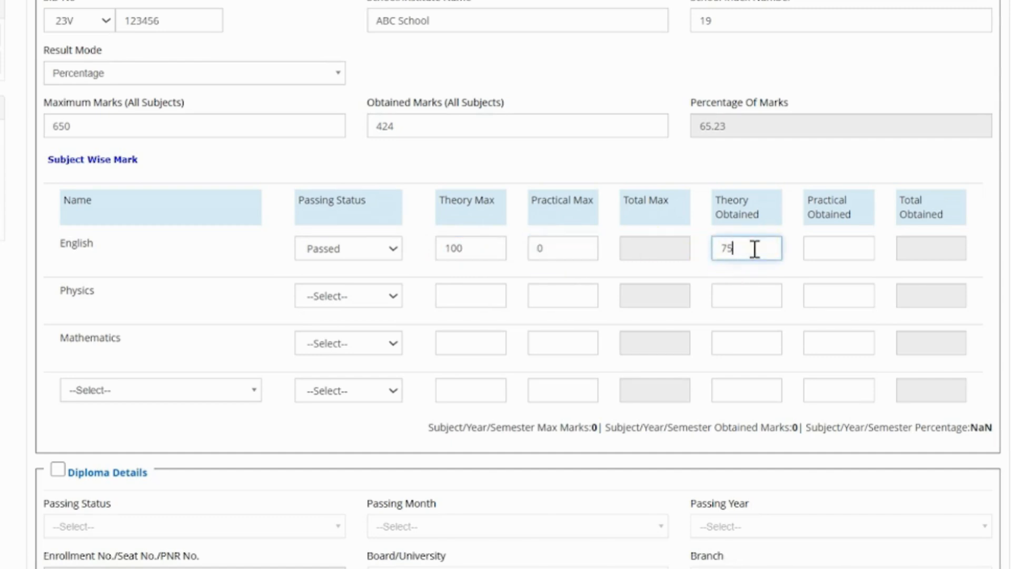
{"action": "left_click", "coordinate": [832, 245]}
{"action": "type", "text": "0"}
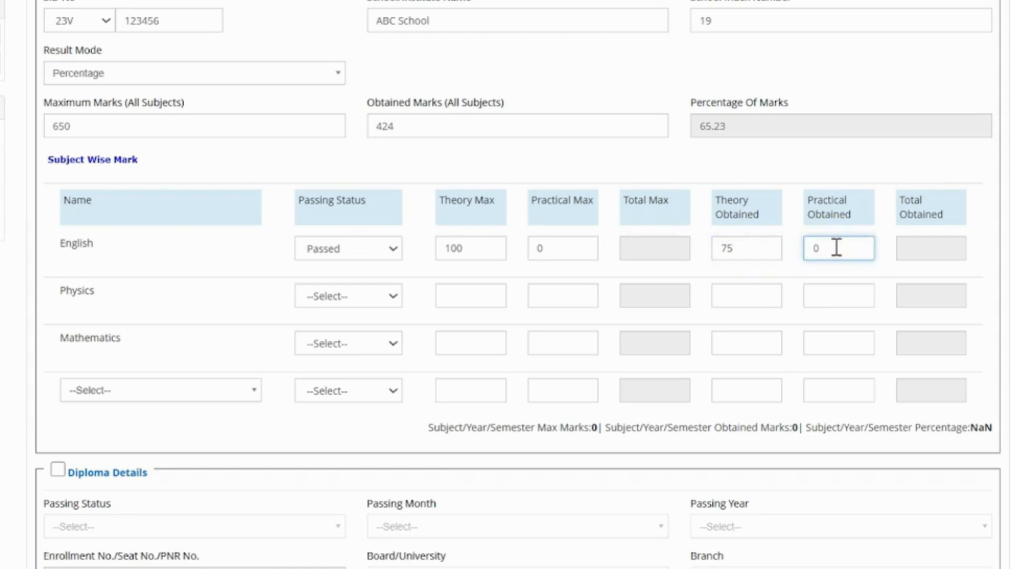
Record Physics as Passed with maximum 100 theory and 50 practical, obtained 76 and 40.
{"action": "left_click", "coordinate": [384, 296]}
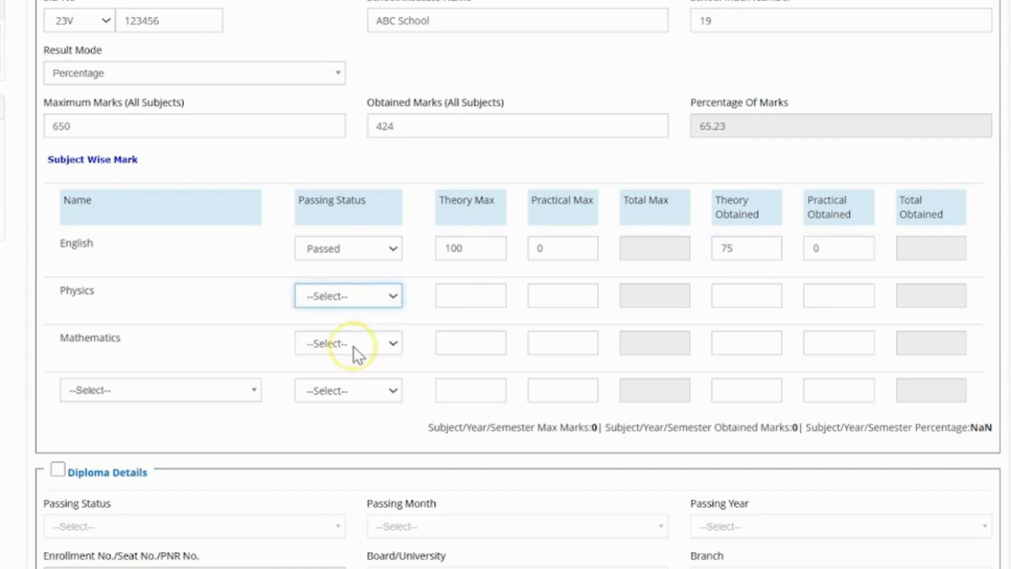
{"action": "left_click", "coordinate": [356, 350]}
{"action": "left_click", "coordinate": [473, 294]}
{"action": "type", "text": "100"}
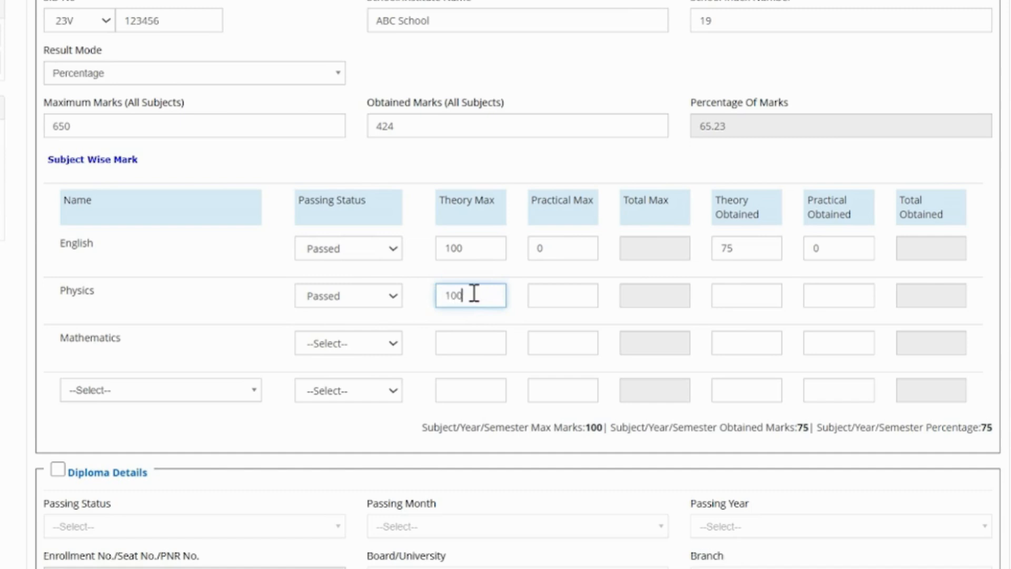
{"action": "left_click", "coordinate": [544, 295]}
{"action": "type", "text": "50"}
{"action": "left_click", "coordinate": [745, 290]}
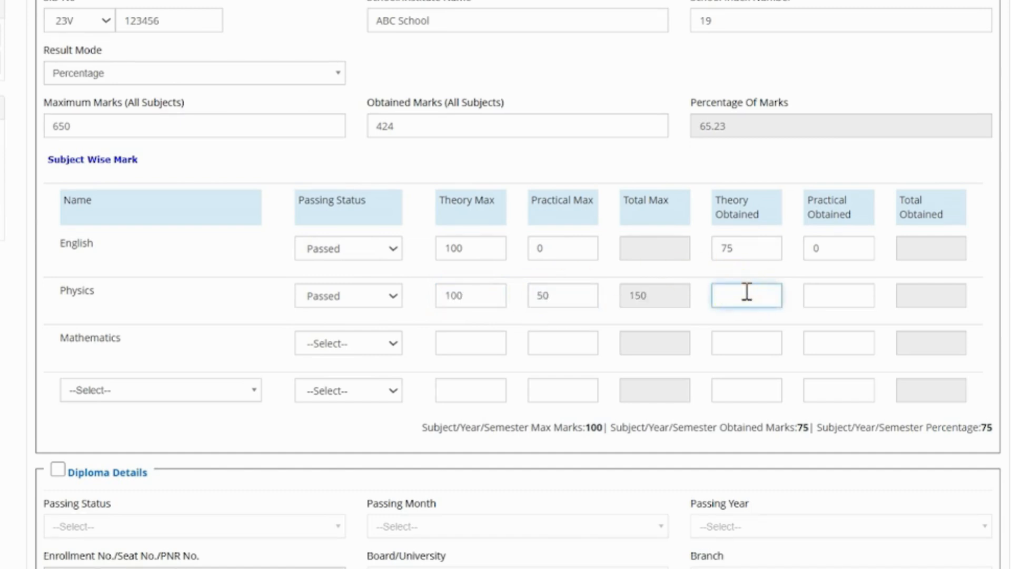
{"action": "type", "text": "76"}
{"action": "left_click", "coordinate": [819, 289]}
{"action": "type", "text": "40"}
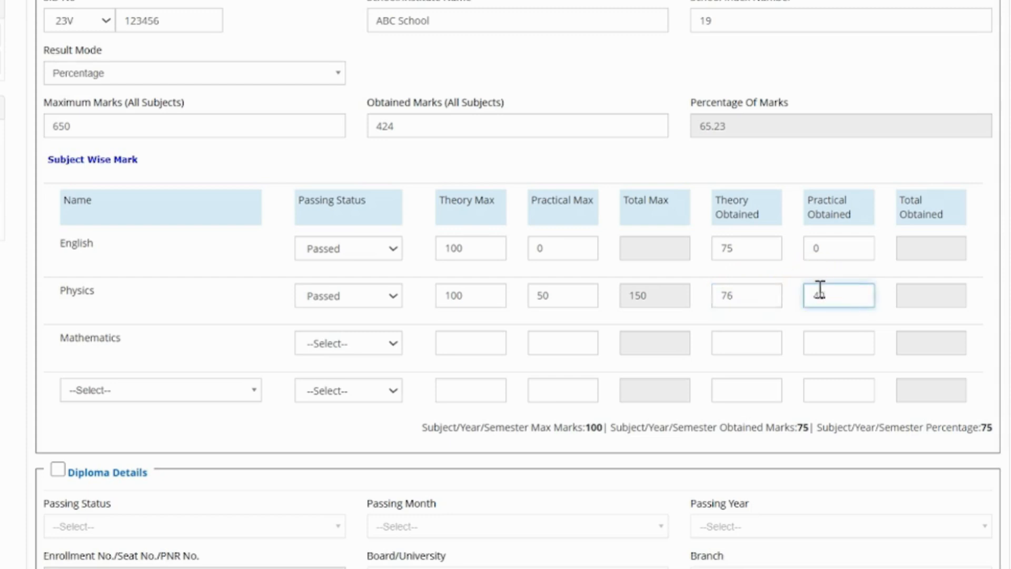
Record Mathematics as Passed with 100 theory maximum and 78 obtained.
{"action": "left_click", "coordinate": [356, 345]}
{"action": "left_click", "coordinate": [343, 393]}
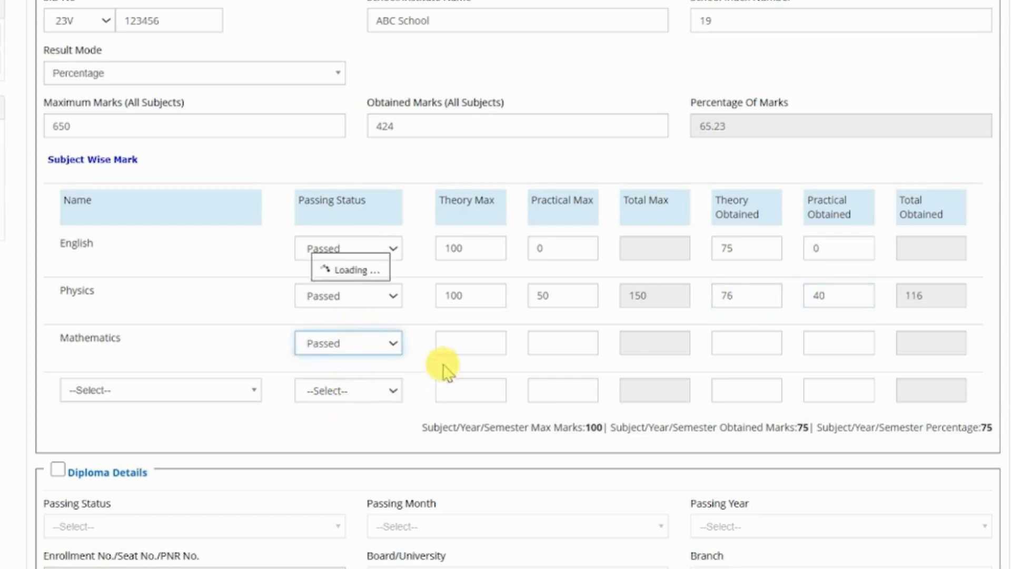
{"action": "left_click", "coordinate": [474, 343]}
{"action": "type", "text": "100"}
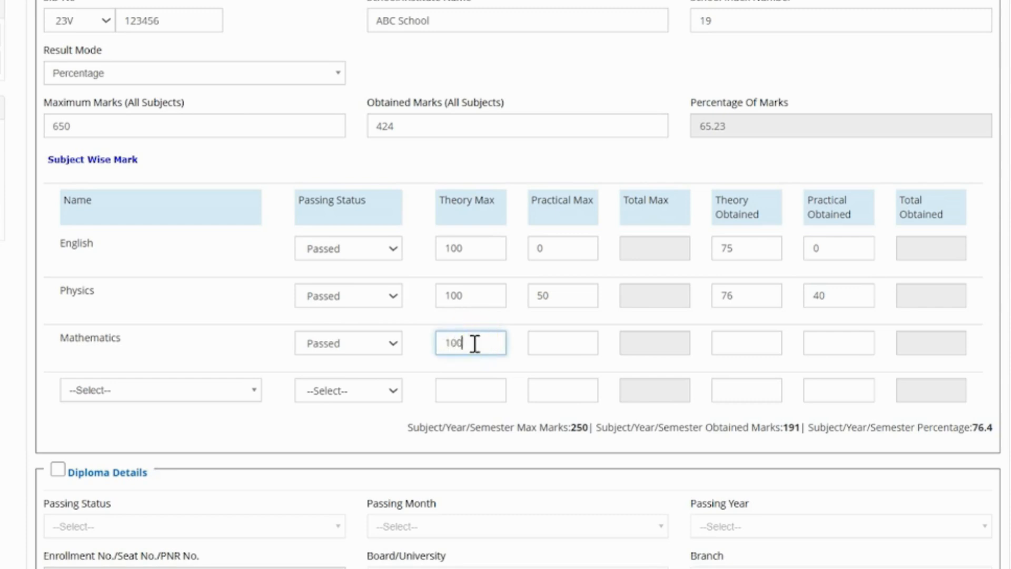
{"action": "left_click", "coordinate": [556, 342]}
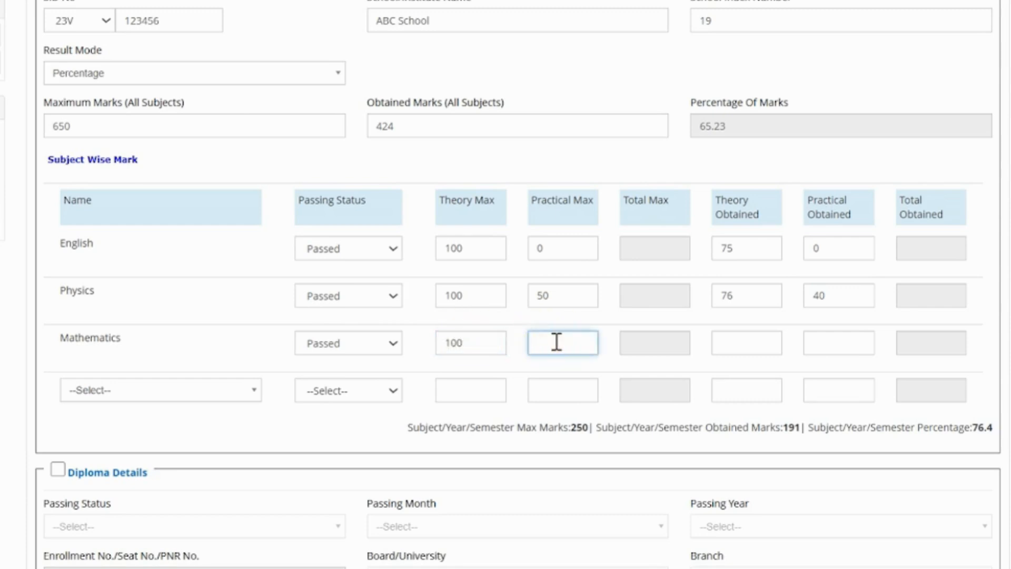
{"action": "left_click", "coordinate": [747, 341]}
{"action": "type", "text": "78"}
{"action": "left_click", "coordinate": [814, 340]}
{"action": "type", "text": "0"}
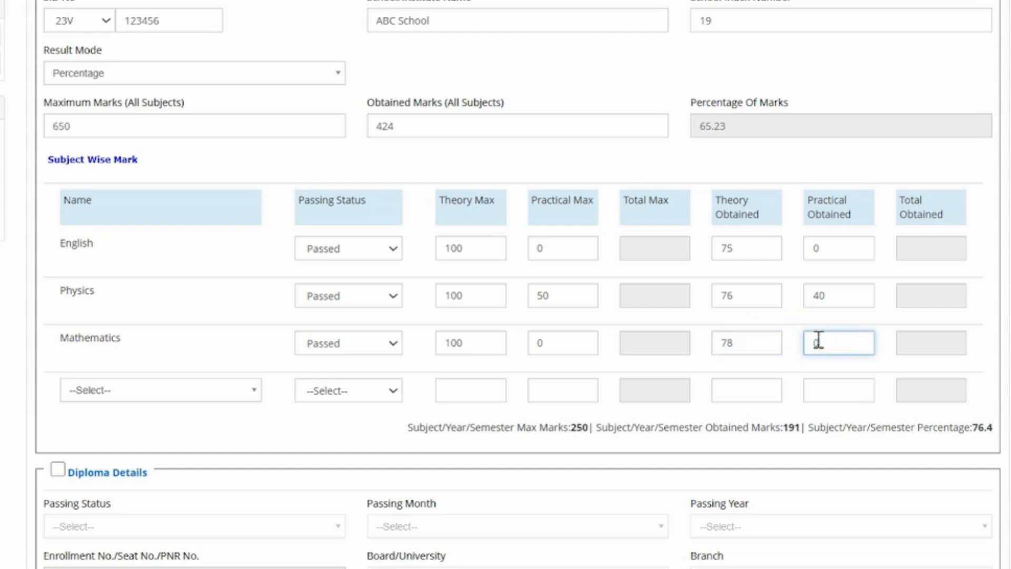
{"action": "left_click", "coordinate": [199, 394]}
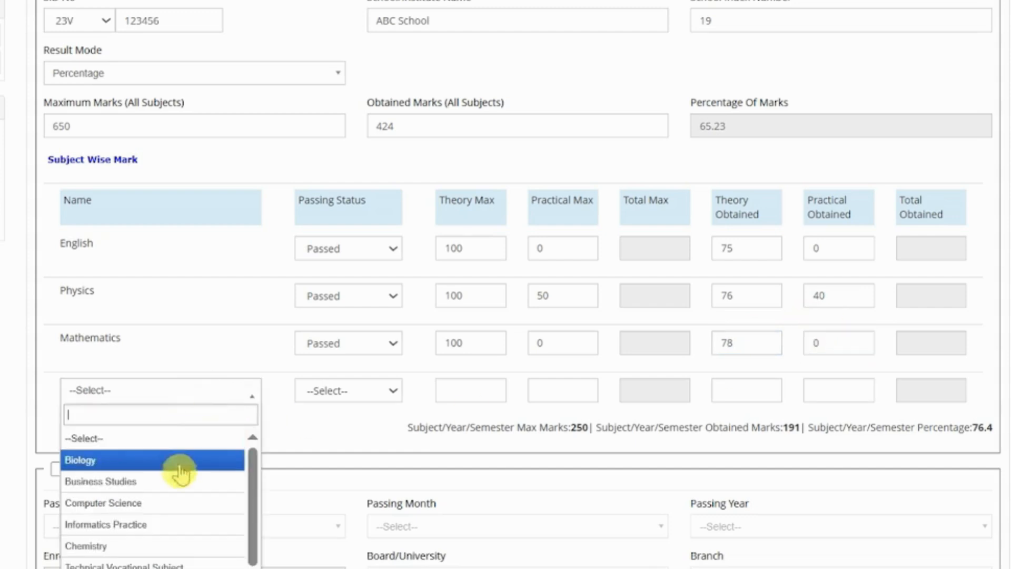
Add Chemistry as Passed with maximum 100 theory and 50 practical, obtained 68 and 35.
{"action": "scroll", "coordinate": [179, 492], "scroll_direction": "down", "scroll_amount": 1}
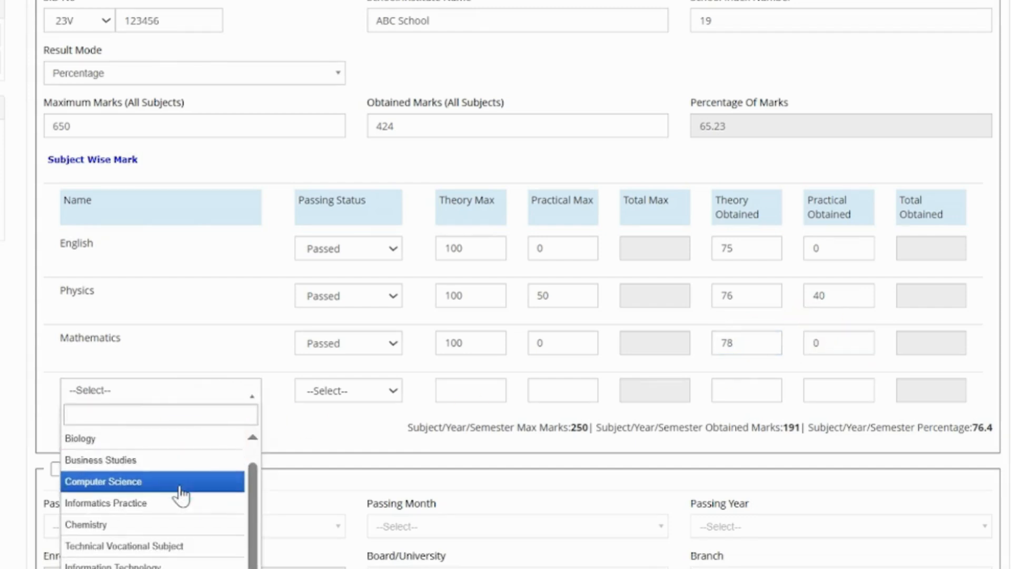
{"action": "left_click", "coordinate": [163, 525]}
{"action": "left_click", "coordinate": [367, 392]}
{"action": "left_click", "coordinate": [338, 442]}
{"action": "left_click", "coordinate": [478, 395]}
{"action": "type", "text": "100"}
{"action": "left_click", "coordinate": [582, 387]}
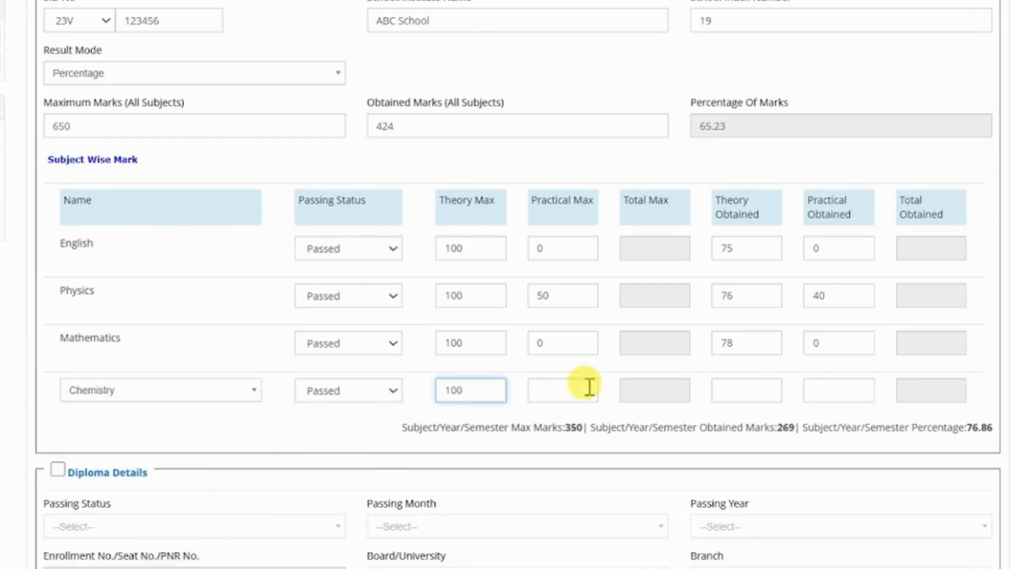
{"action": "type", "text": "50"}
{"action": "left_click", "coordinate": [734, 393]}
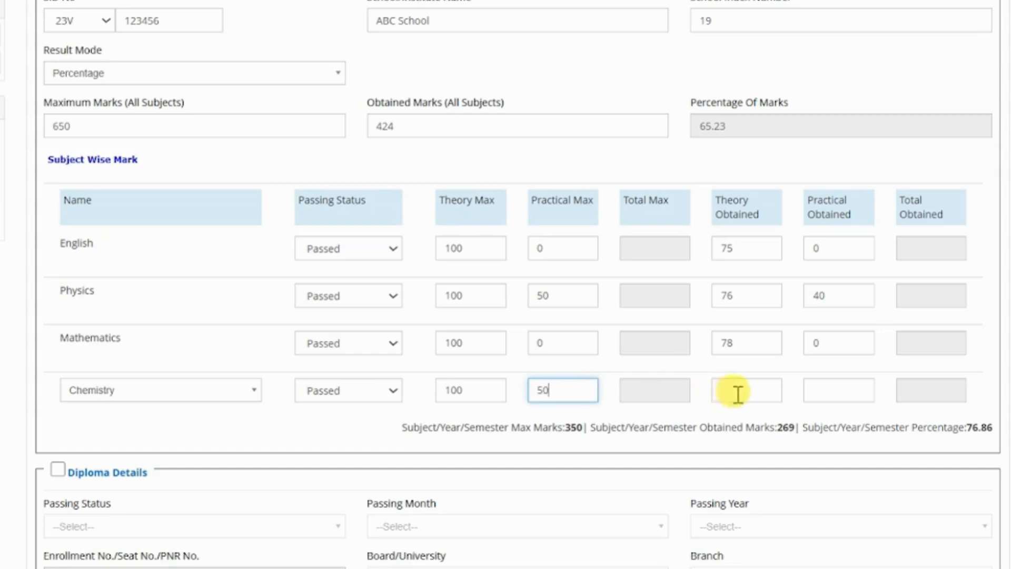
{"action": "type", "text": "68"}
{"action": "left_click", "coordinate": [826, 388]}
{"action": "type", "text": "35"}
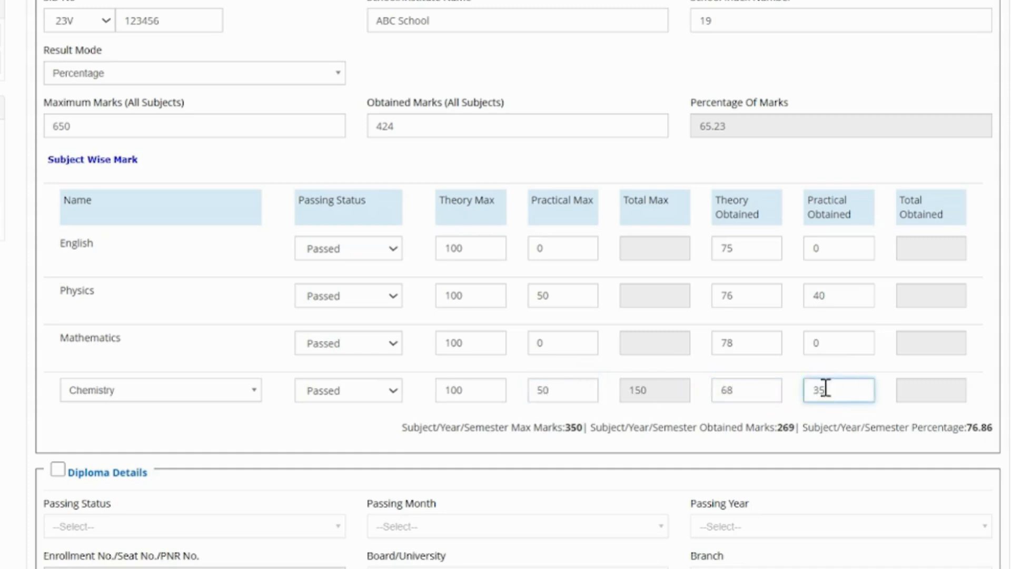
{"action": "scroll", "coordinate": [824, 388], "scroll_direction": "down", "scroll_amount": 4}
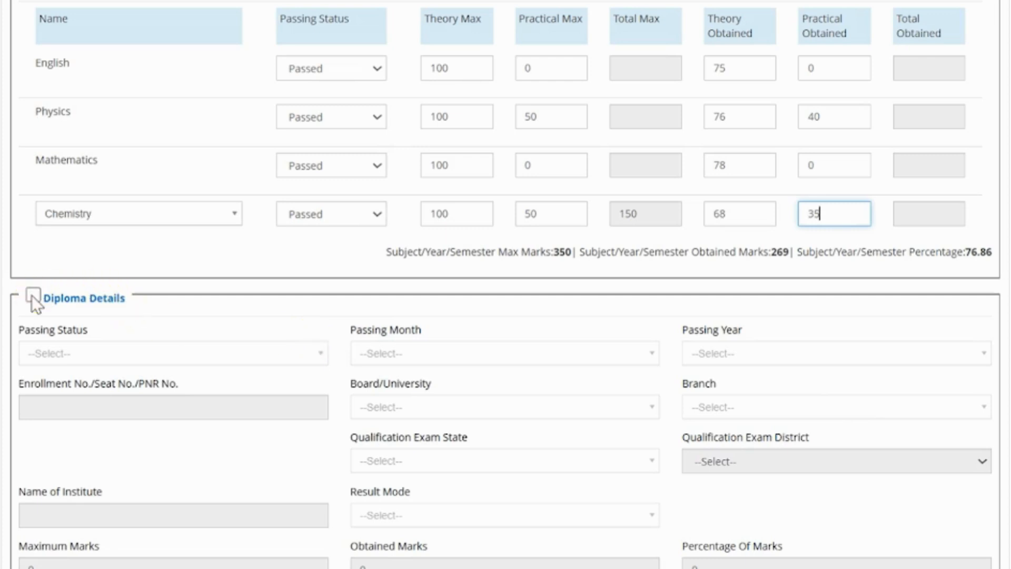
Enable Diploma Details, mark it Passed in March 2025, and enter the enrollment number.
{"action": "scroll", "coordinate": [31, 295], "scroll_direction": "down", "scroll_amount": 2}
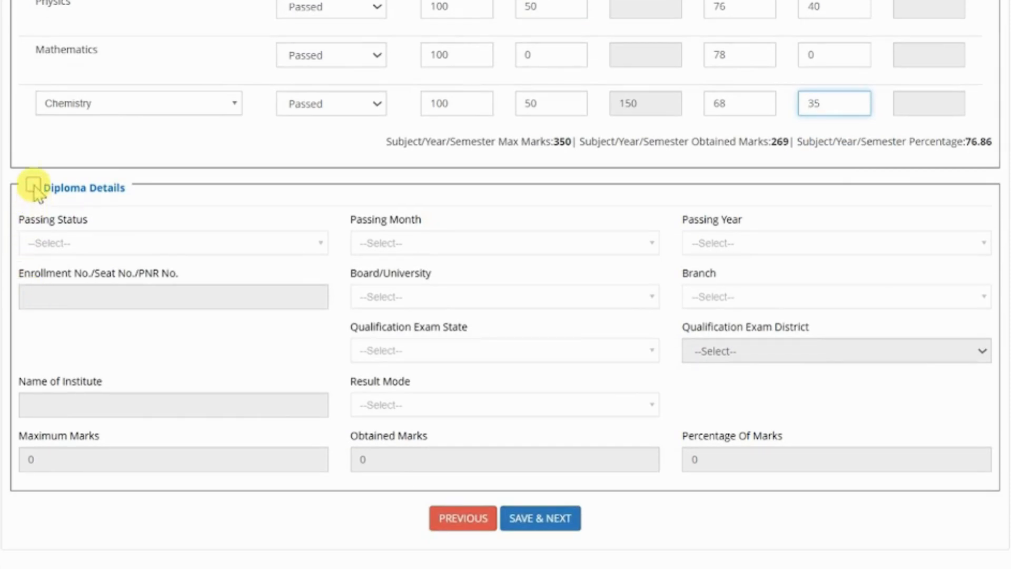
{"action": "left_click", "coordinate": [33, 184]}
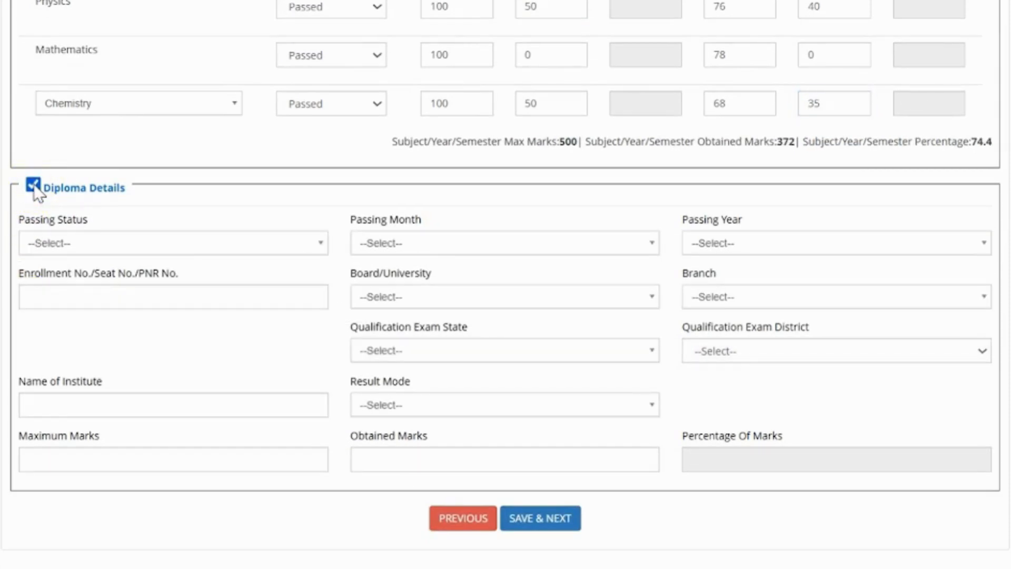
{"action": "left_click", "coordinate": [95, 248]}
{"action": "left_click", "coordinate": [85, 315]}
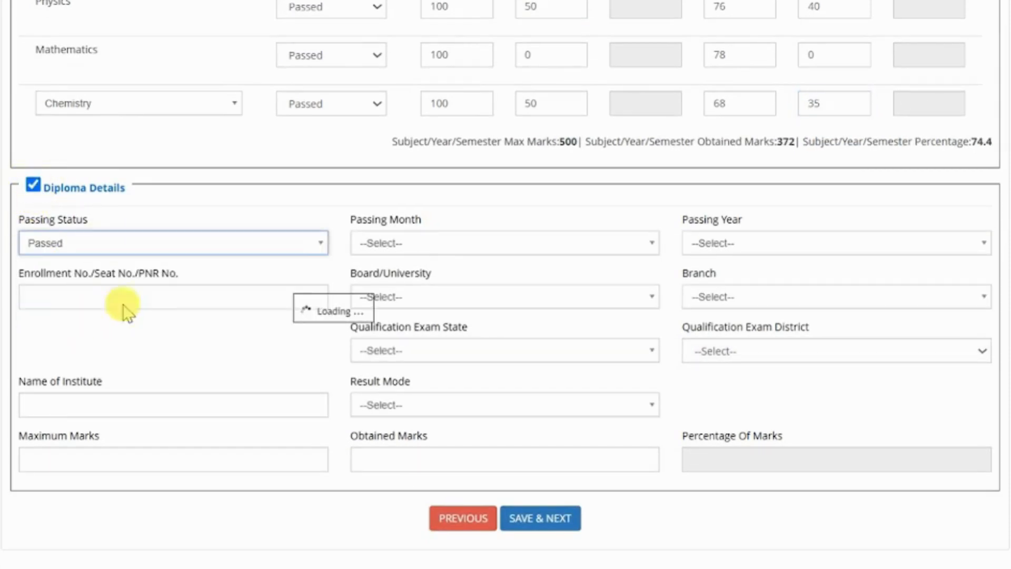
{"action": "left_click", "coordinate": [416, 242]}
{"action": "left_click", "coordinate": [403, 356]}
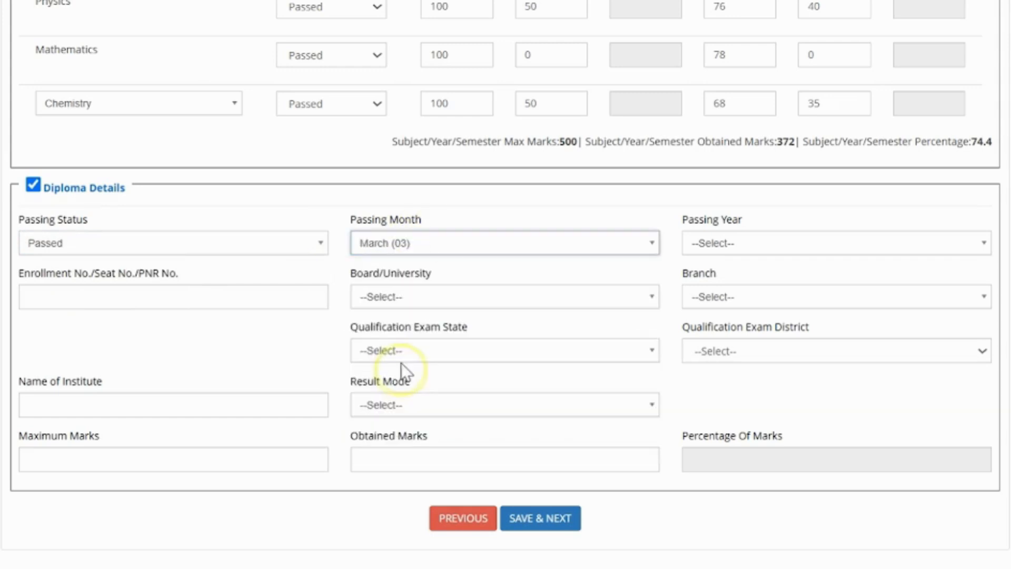
{"action": "left_click", "coordinate": [717, 243]}
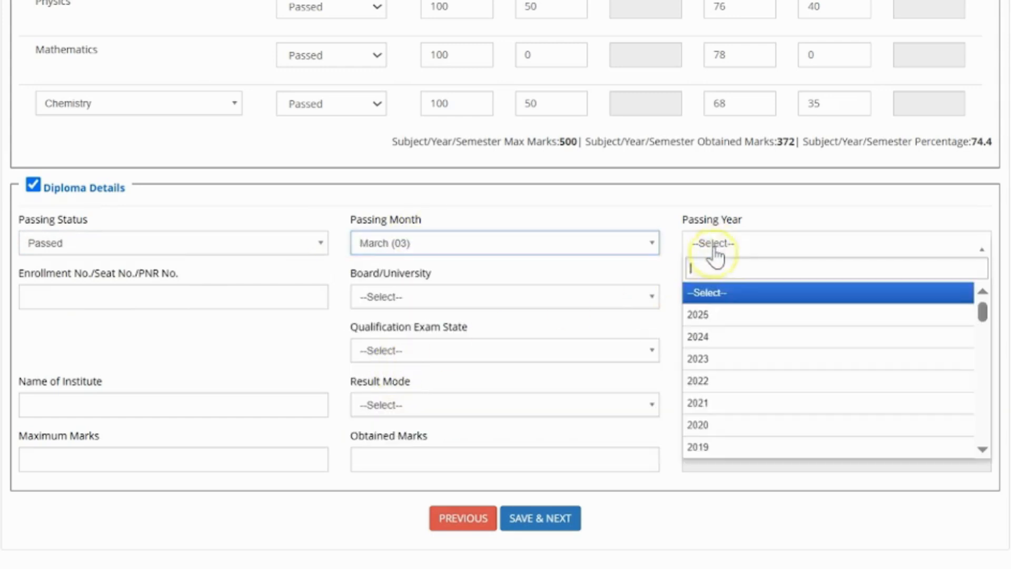
{"action": "left_click", "coordinate": [709, 315]}
{"action": "left_click", "coordinate": [211, 290]}
{"action": "type", "text": "123457894"}
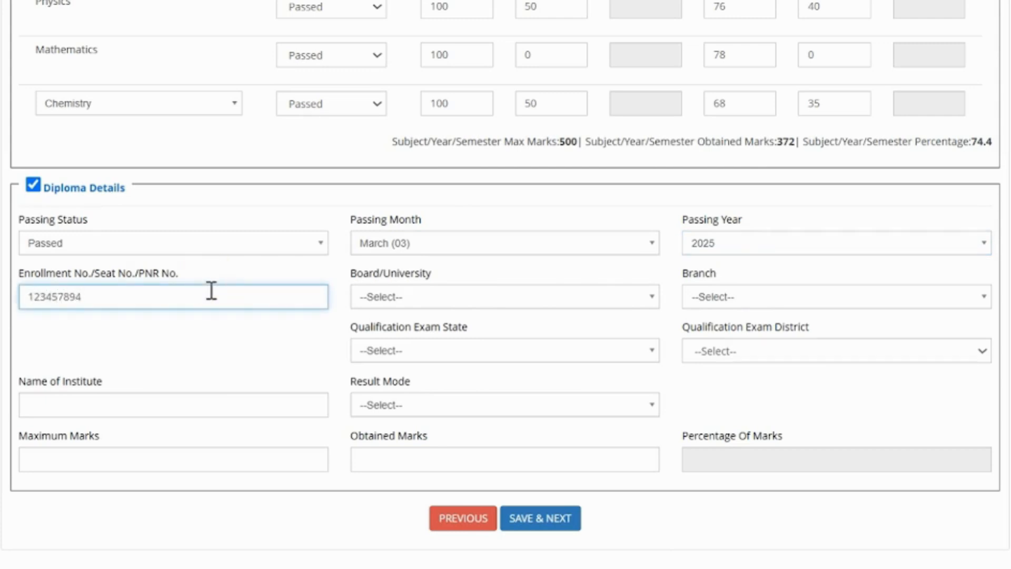
Choose GTU, branch Architectural Assistantship, and exam state Gujarat with district AHMEDABAD.
{"action": "left_click", "coordinate": [375, 300]}
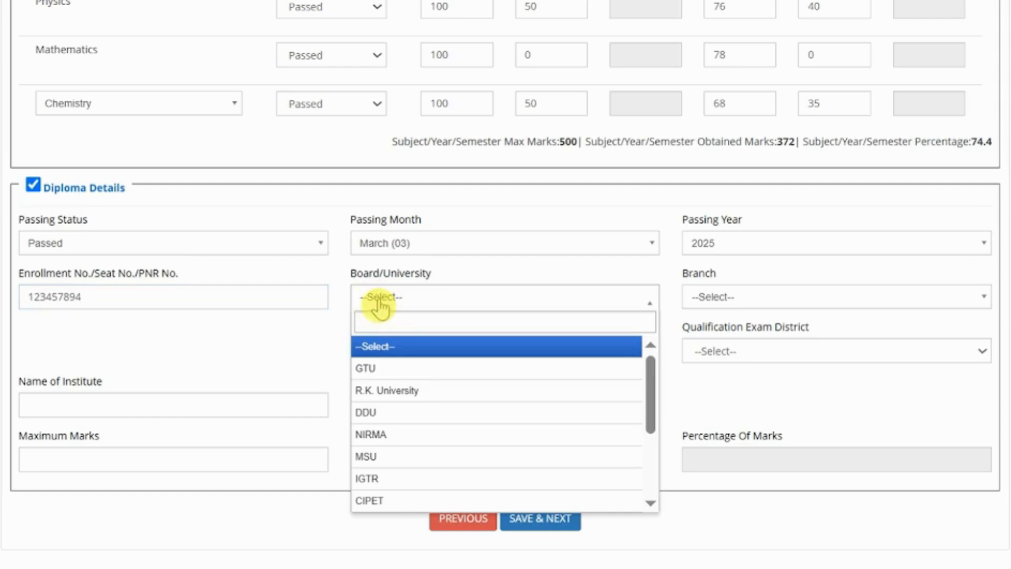
{"action": "left_click", "coordinate": [386, 368]}
{"action": "left_click", "coordinate": [712, 306]}
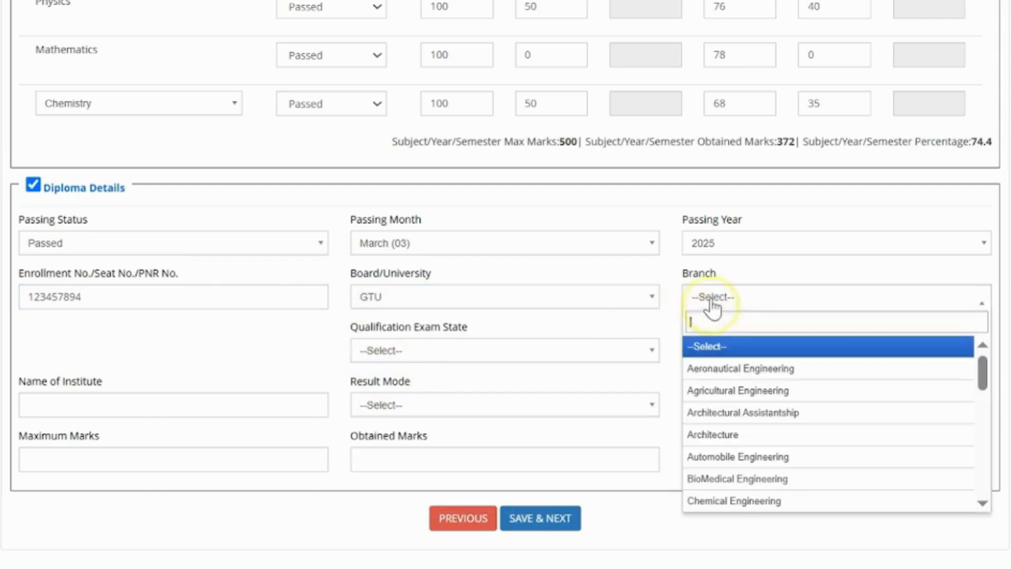
{"action": "left_click", "coordinate": [743, 416]}
{"action": "left_click", "coordinate": [535, 352]}
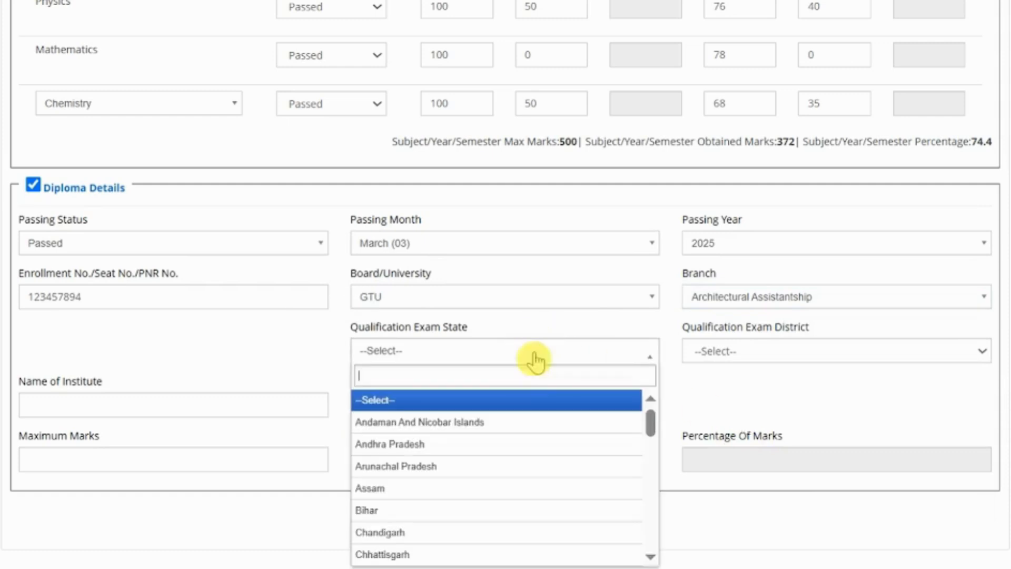
{"action": "type", "text": "gu"}
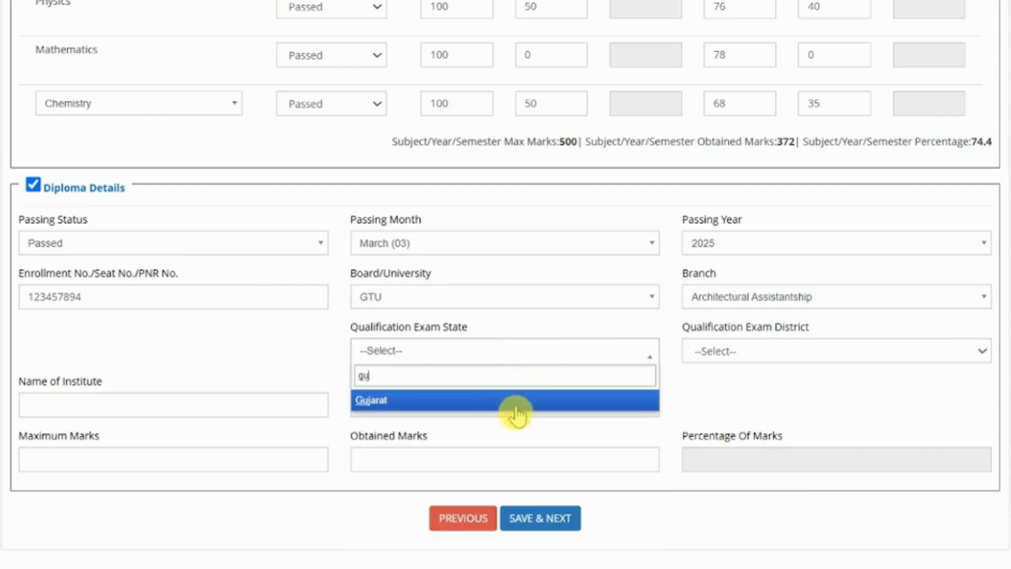
{"action": "left_click", "coordinate": [516, 405]}
{"action": "left_click", "coordinate": [723, 353]}
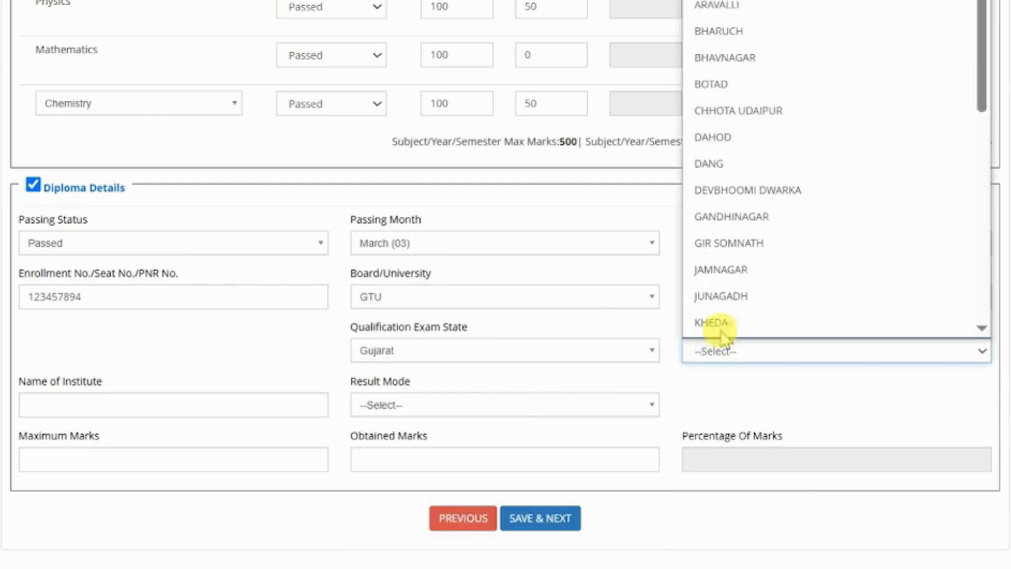
{"action": "left_click", "coordinate": [726, 0]}
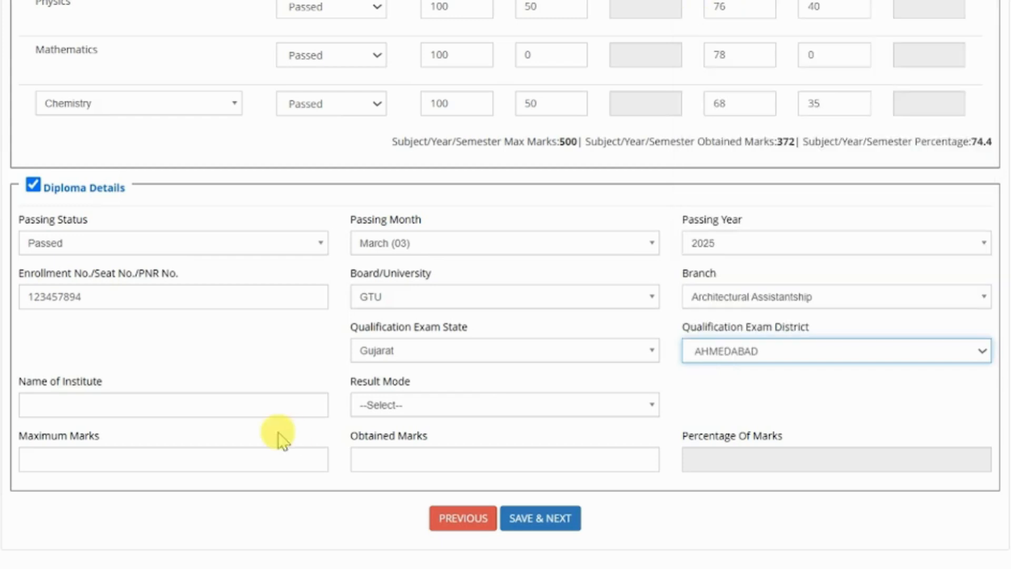
Enter institute 'xyz Institute of Techniology', CGPA 9 out of 10, and save the diploma details.
{"action": "left_click", "coordinate": [187, 406]}
{"action": "type", "text": "xyz"}
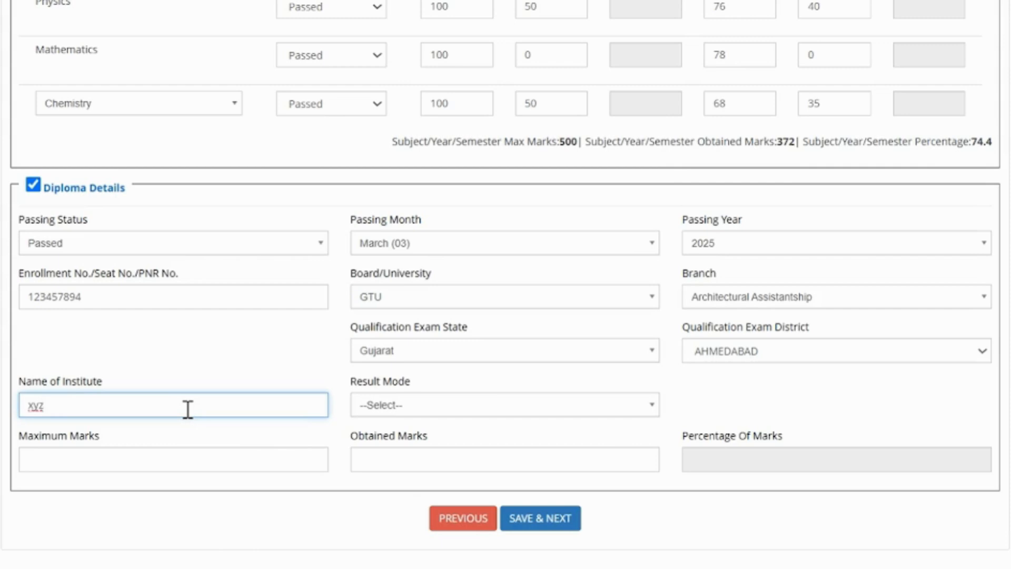
{"action": "type", "text": " Institute of Techniology"}
{"action": "left_click", "coordinate": [388, 406]}
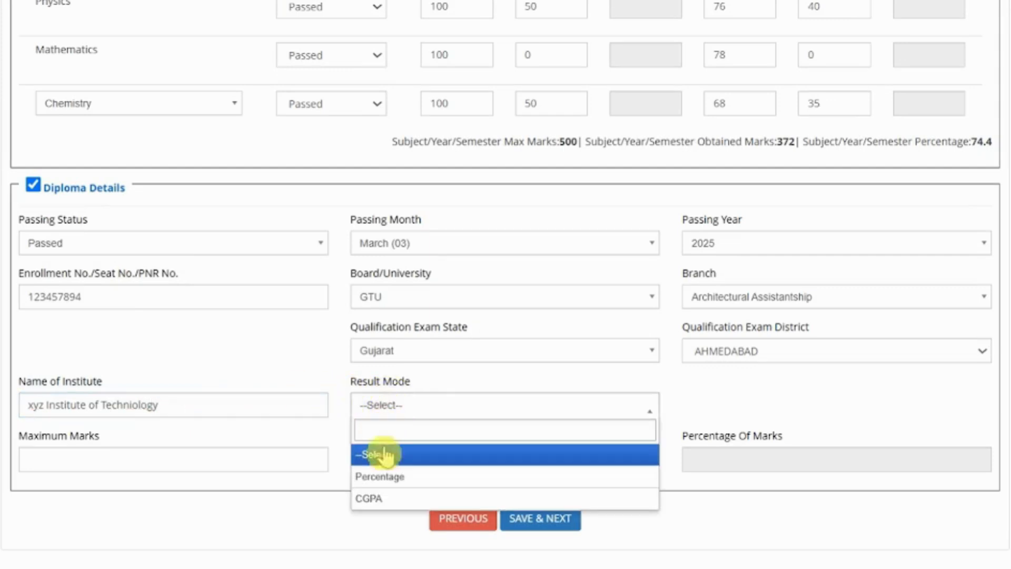
{"action": "left_click", "coordinate": [388, 498]}
{"action": "left_click", "coordinate": [242, 466]}
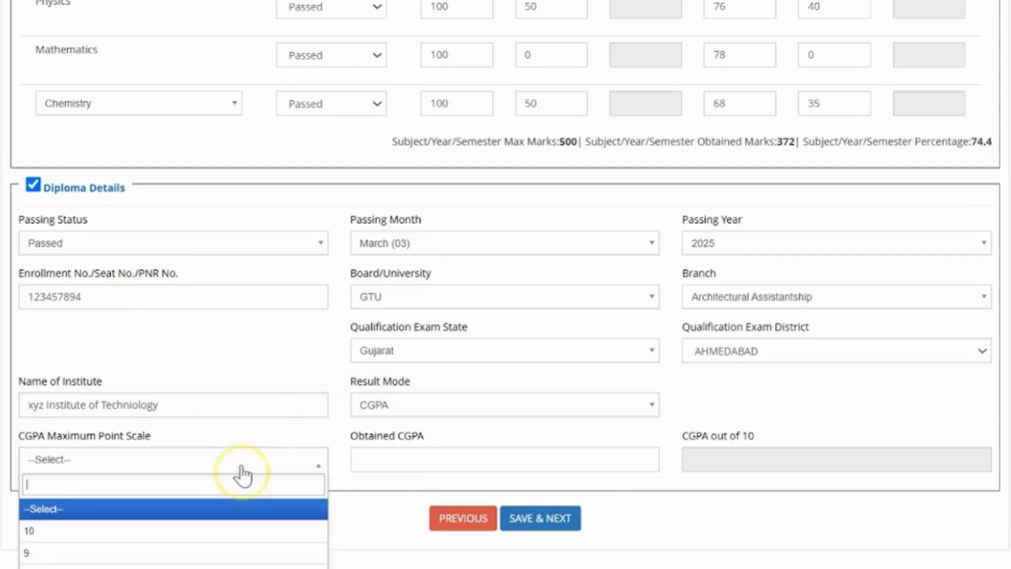
{"action": "left_click", "coordinate": [219, 530]}
{"action": "left_click", "coordinate": [379, 454]}
{"action": "type", "text": "9"}
{"action": "left_click", "coordinate": [524, 515]}
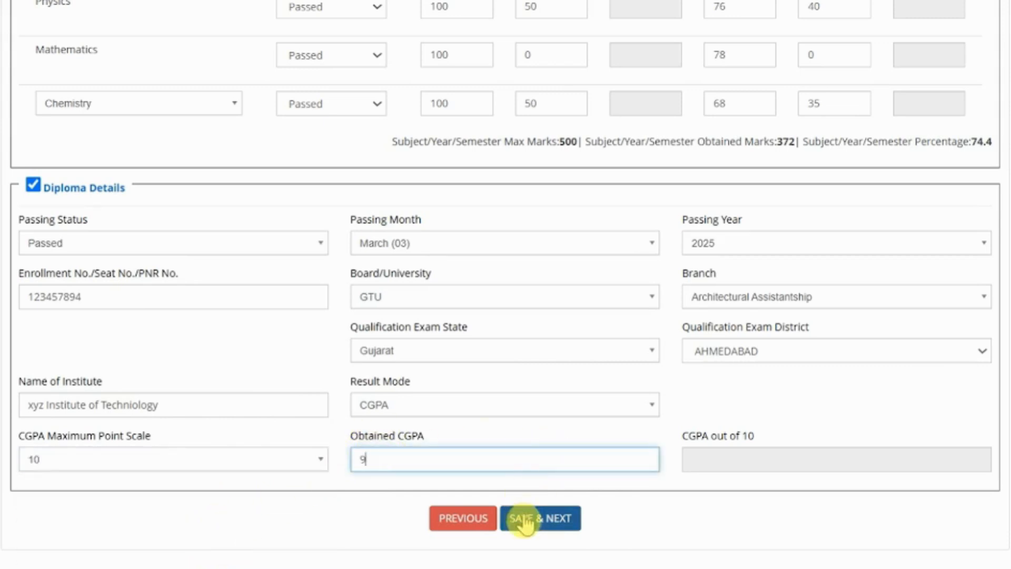
{"action": "left_click", "coordinate": [309, 348]}
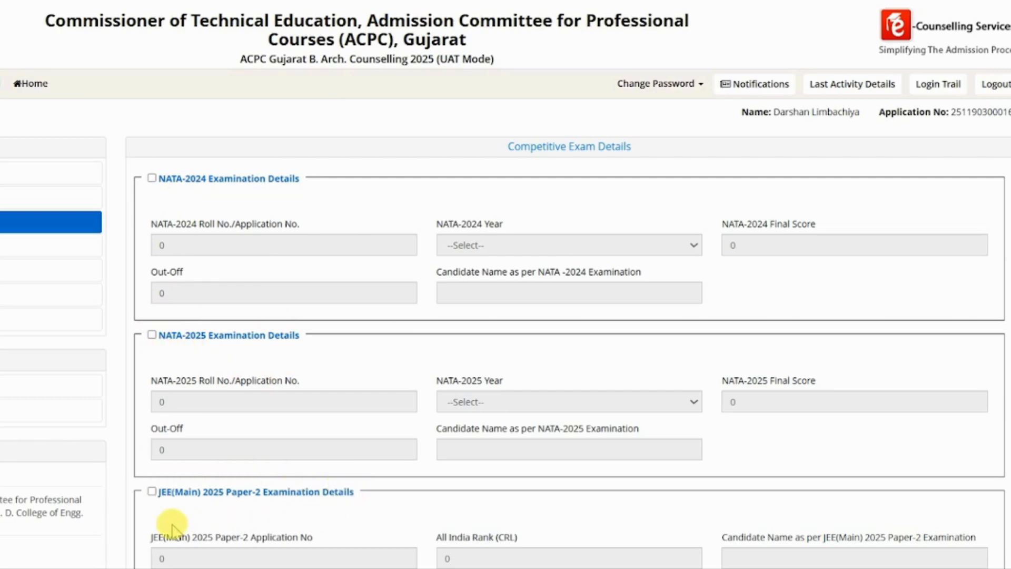
Fill NATA-2024 with the roll number, year 2024, score 147 out of 200 and the candidate's name.
{"action": "left_click", "coordinate": [153, 178]}
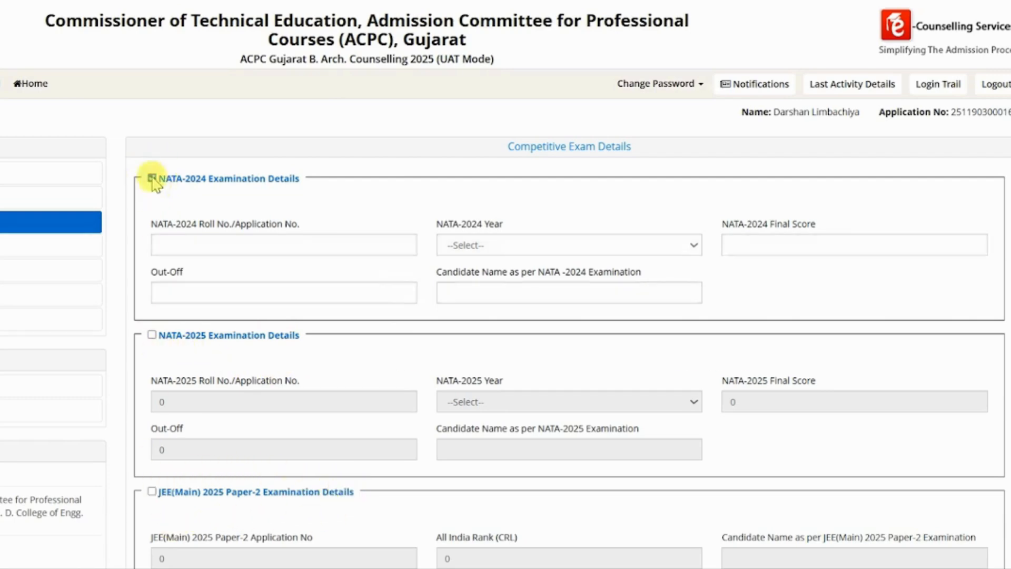
{"action": "left_click", "coordinate": [195, 247]}
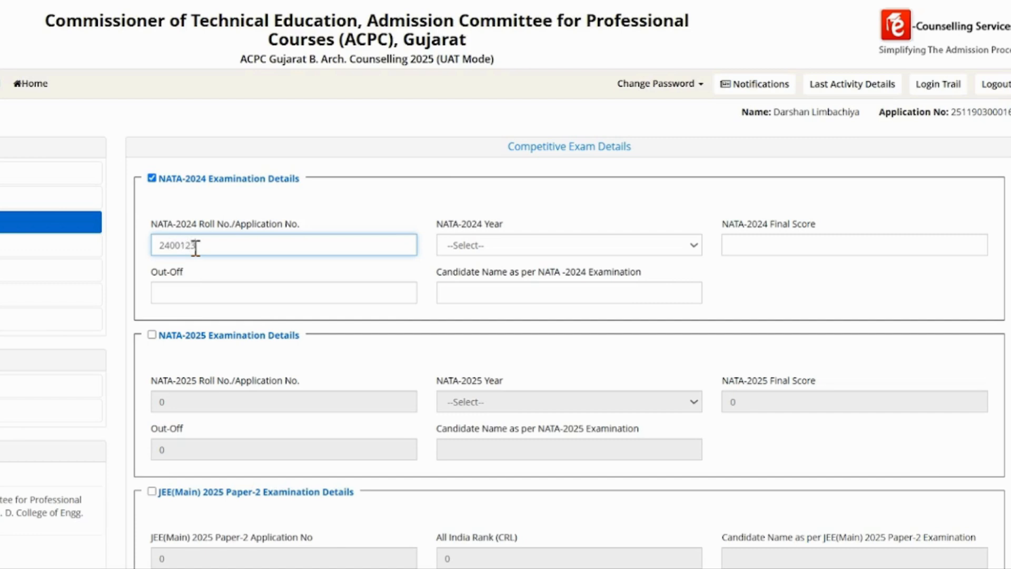
{"action": "left_click", "coordinate": [453, 245]}
{"action": "left_click", "coordinate": [471, 290]}
{"action": "left_click", "coordinate": [758, 245]}
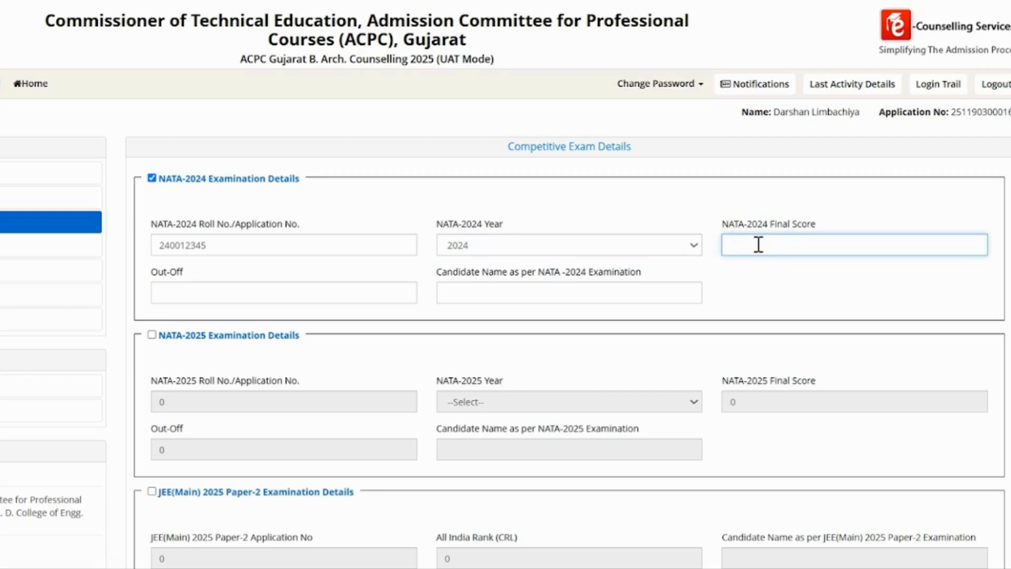
{"action": "left_click", "coordinate": [273, 292]}
{"action": "type", "text": "200"}
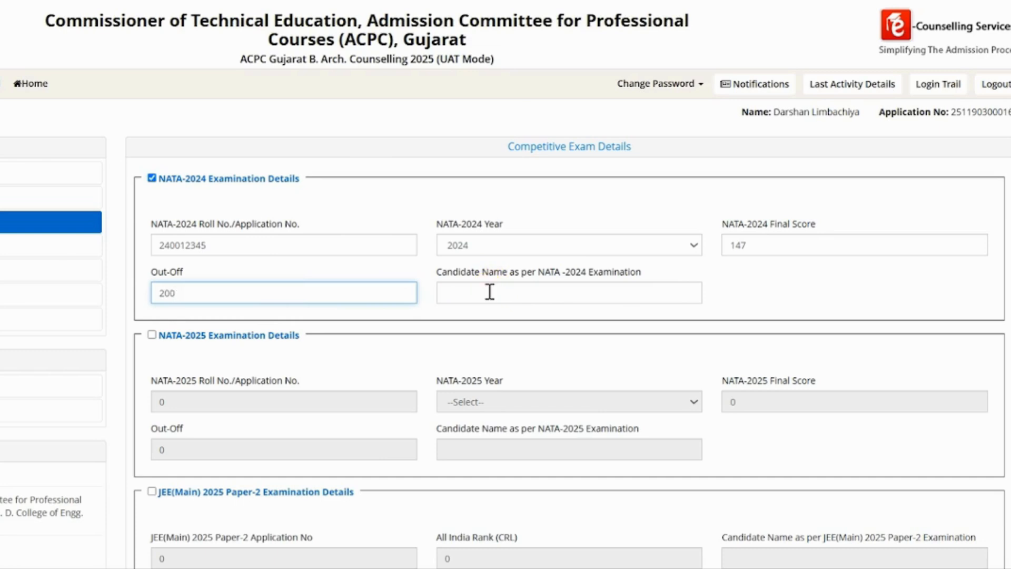
{"action": "left_click", "coordinate": [490, 291]}
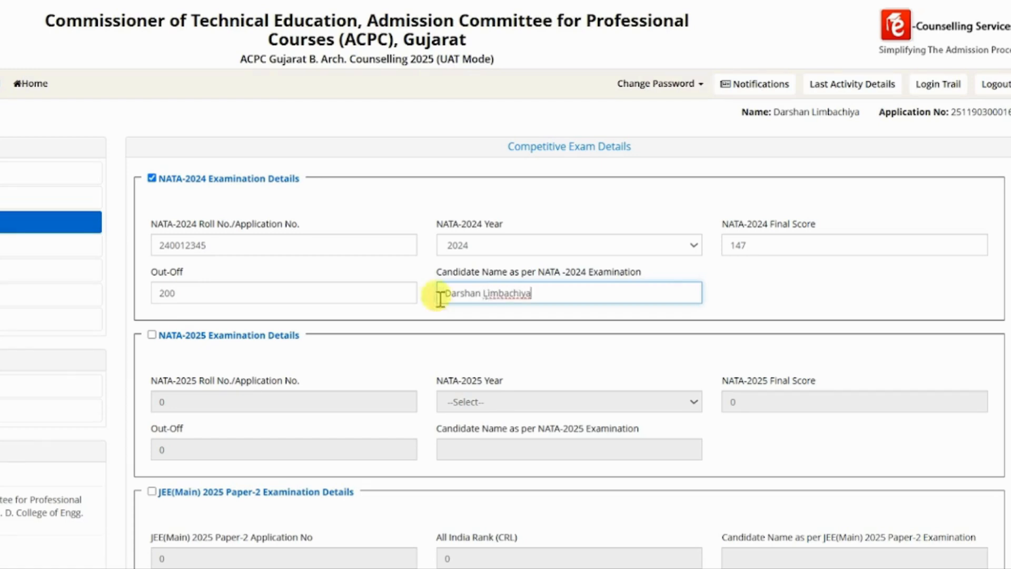
{"action": "left_click", "coordinate": [152, 335]}
Fill NATA-2025 details: roll number, year 2025, score 190 out of 200; begin the candidate name.
{"action": "left_click", "coordinate": [218, 400]}
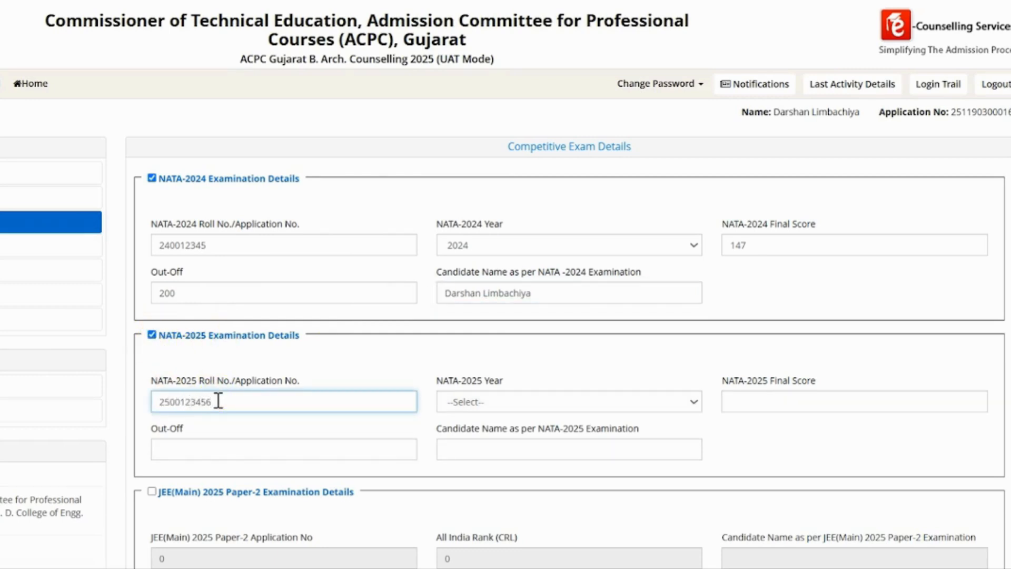
{"action": "left_click", "coordinate": [471, 403]}
{"action": "left_click", "coordinate": [466, 447]}
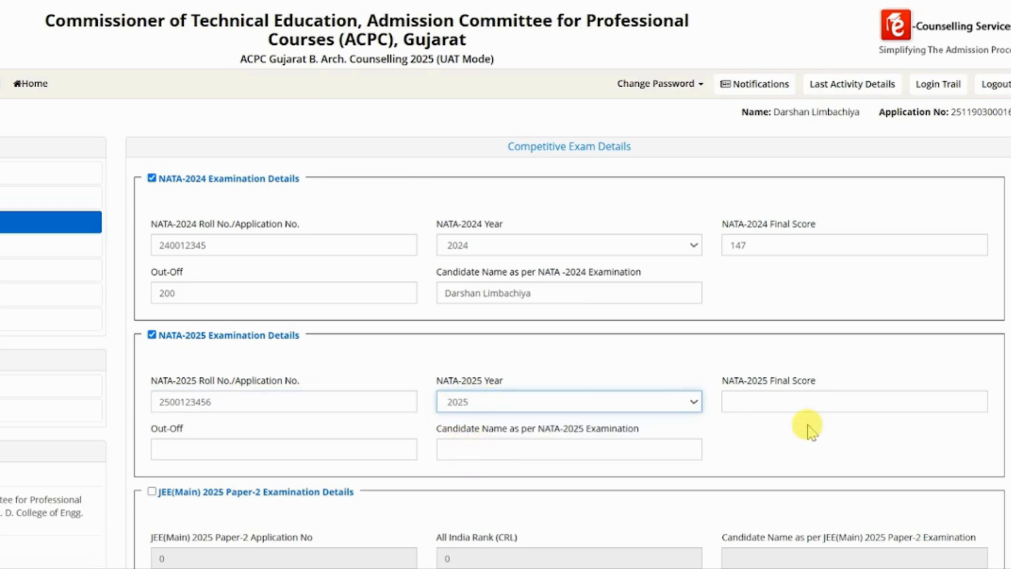
{"action": "left_click", "coordinate": [805, 403]}
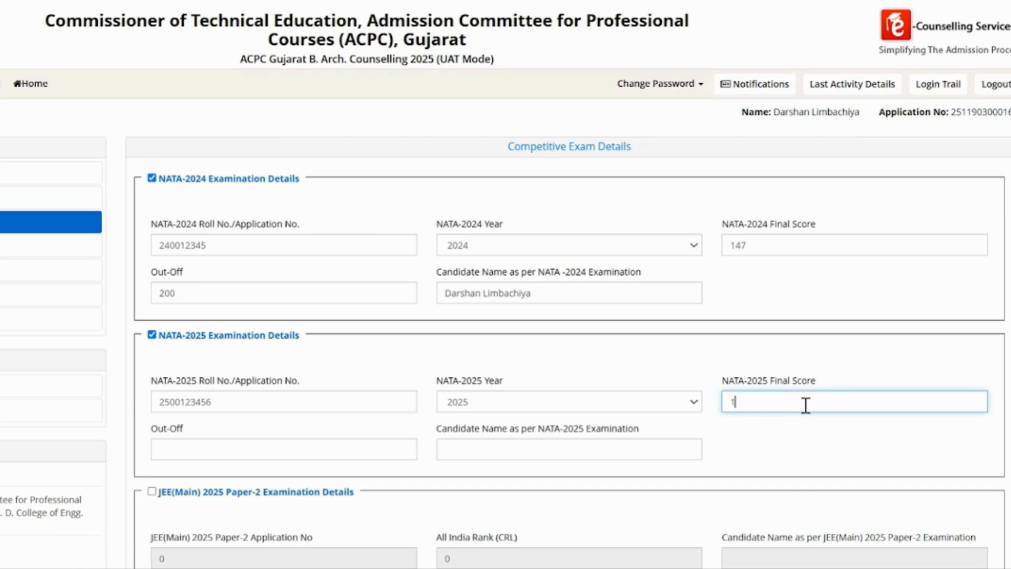
{"action": "type", "text": "190"}
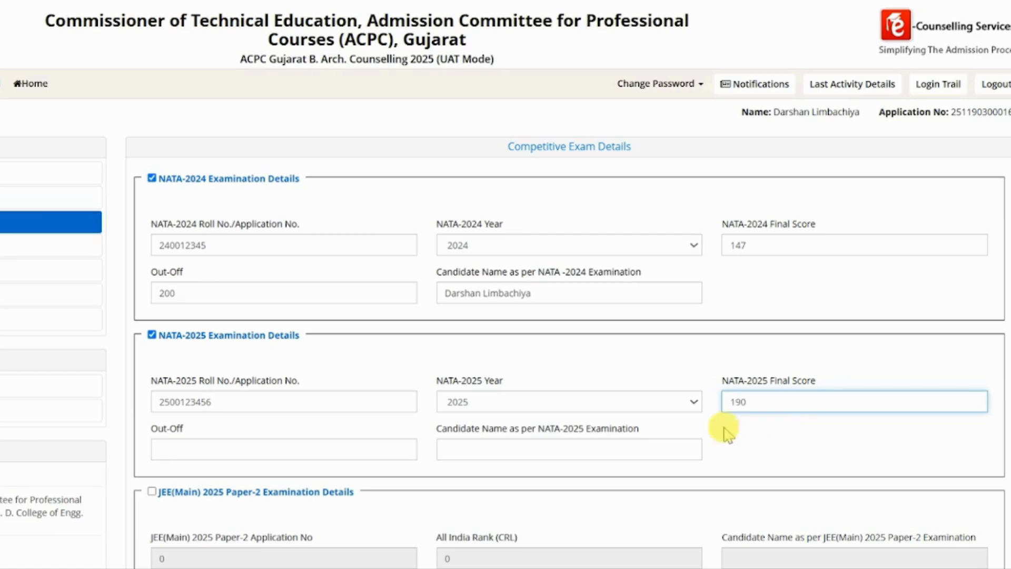
{"action": "left_click", "coordinate": [366, 449]}
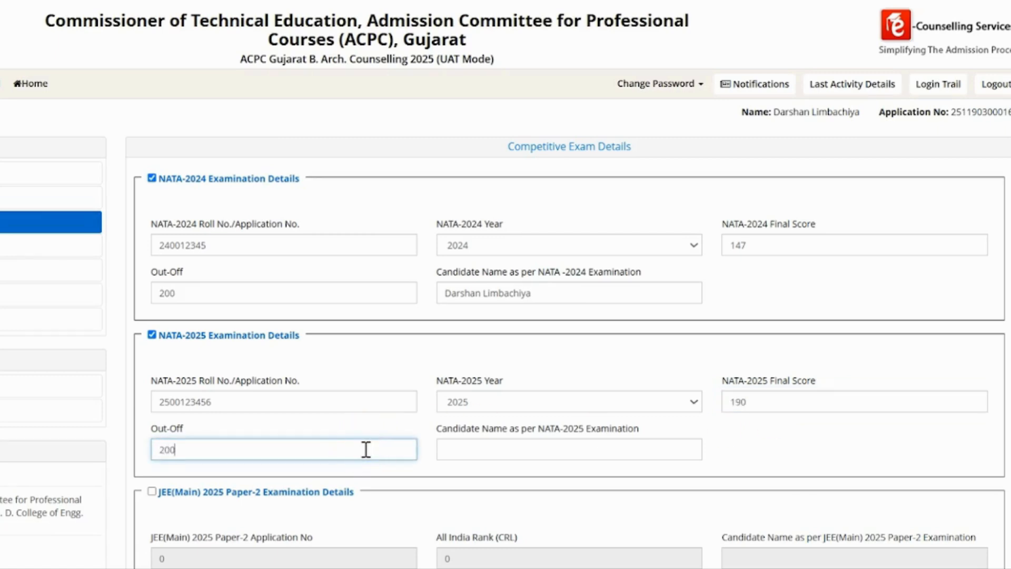
{"action": "left_click", "coordinate": [497, 456]}
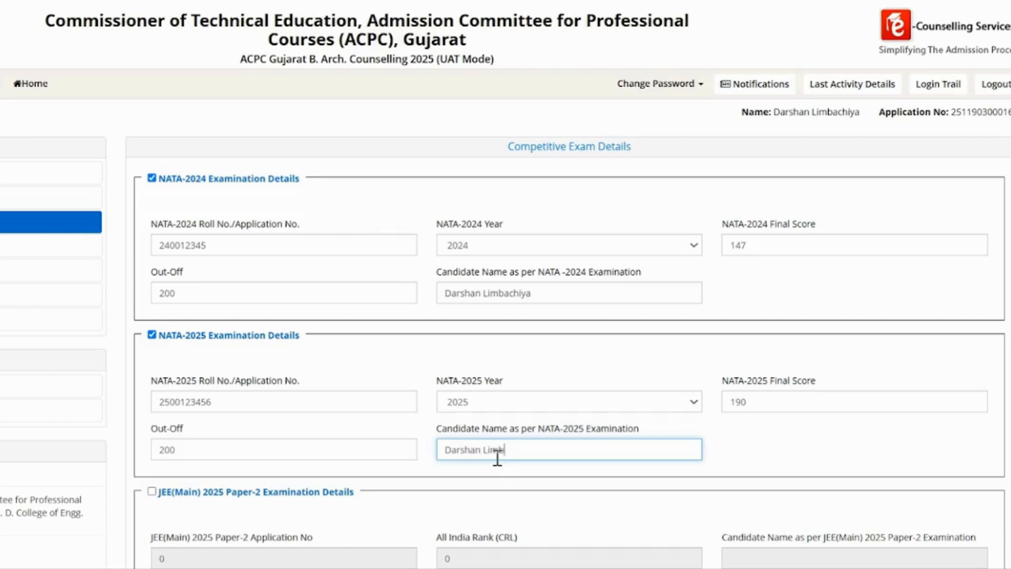
Enable JEE(Main) 2025 Paper-2 details with rank 3478, name and NTA score 99.1234567, then save.
{"action": "scroll", "coordinate": [496, 457], "scroll_direction": "down", "scroll_amount": 4}
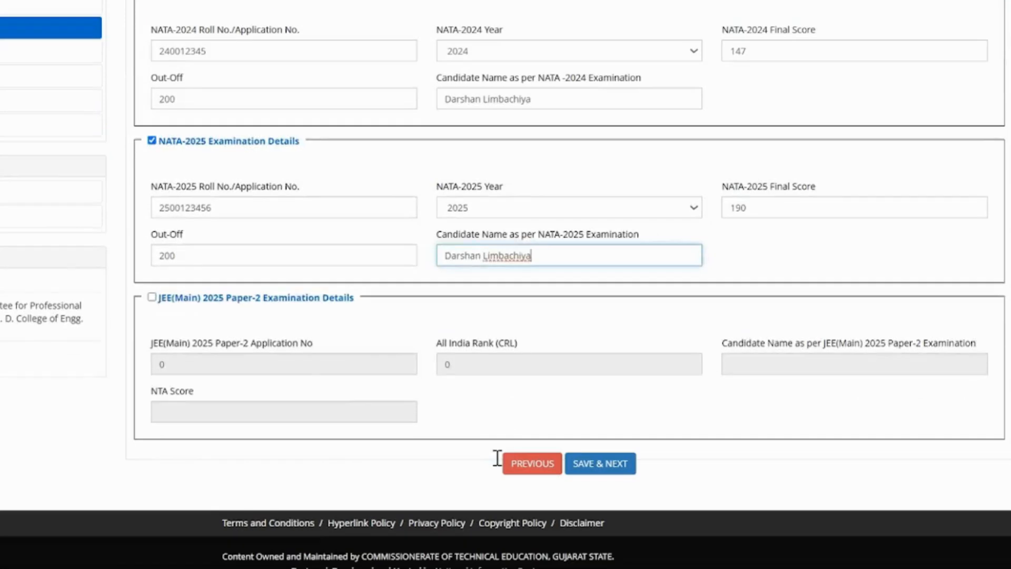
{"action": "left_click", "coordinate": [152, 300]}
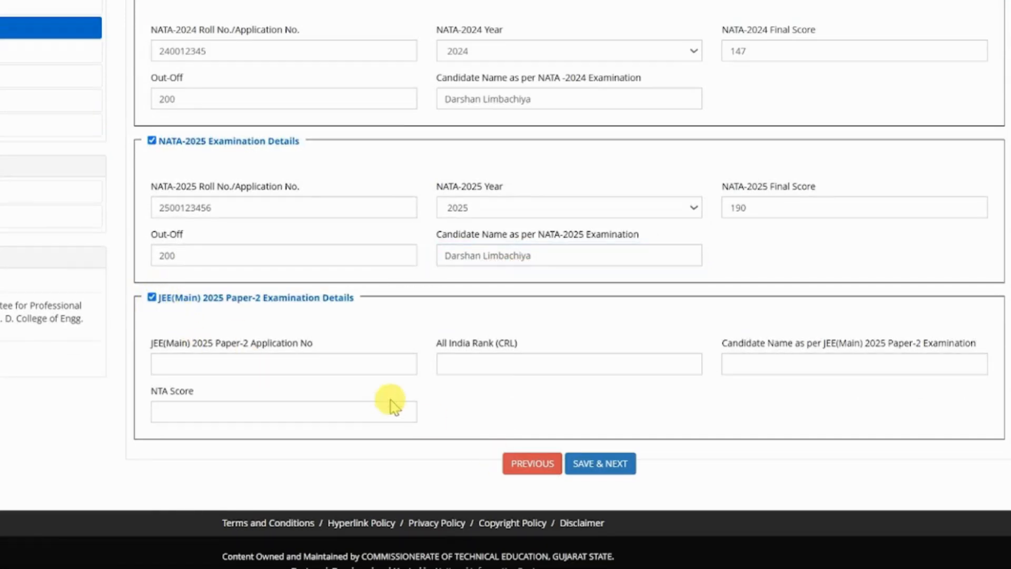
{"action": "left_click", "coordinate": [323, 363]}
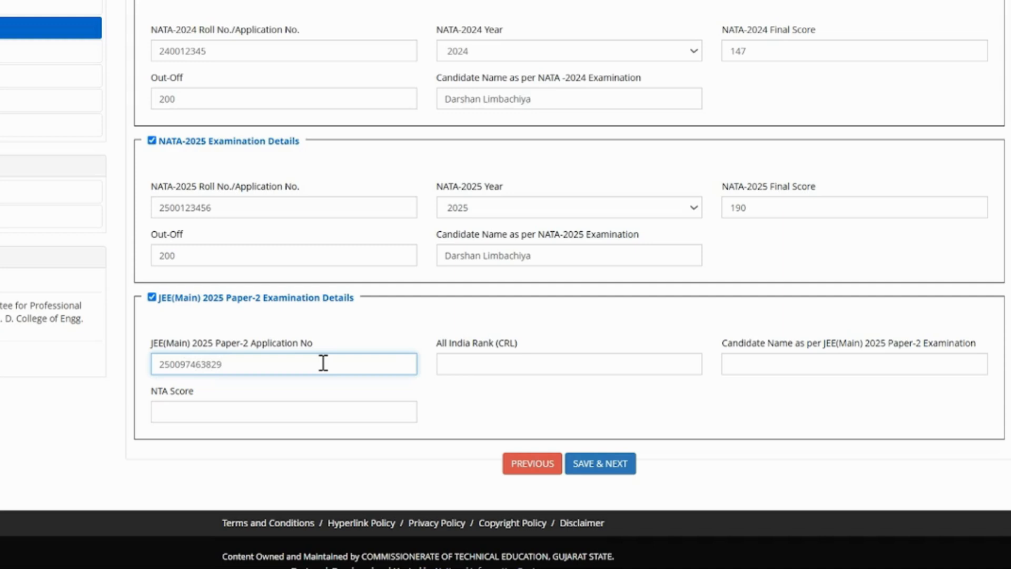
{"action": "left_click", "coordinate": [489, 363]}
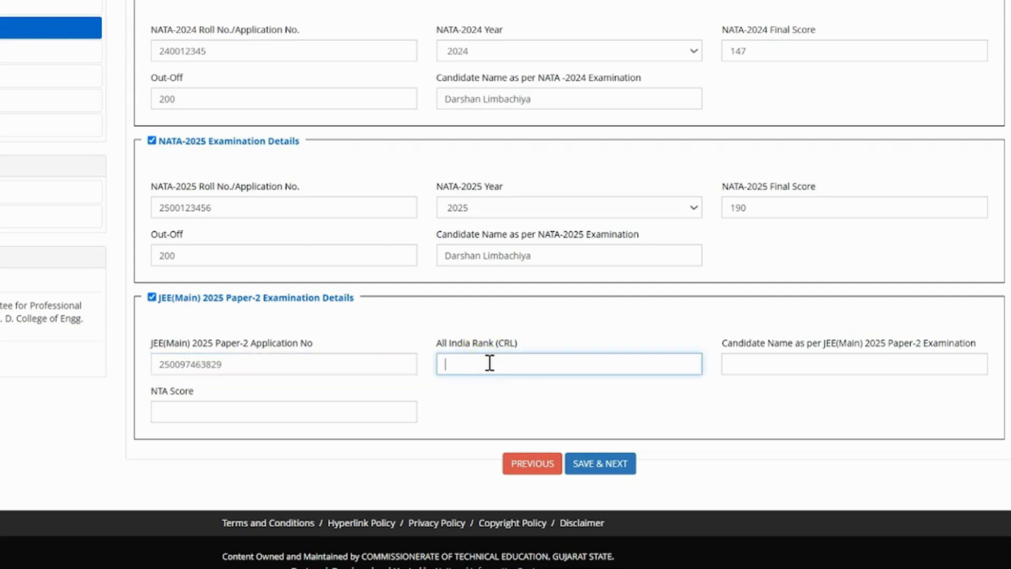
{"action": "type", "text": "3478"}
{"action": "left_click", "coordinate": [780, 369]}
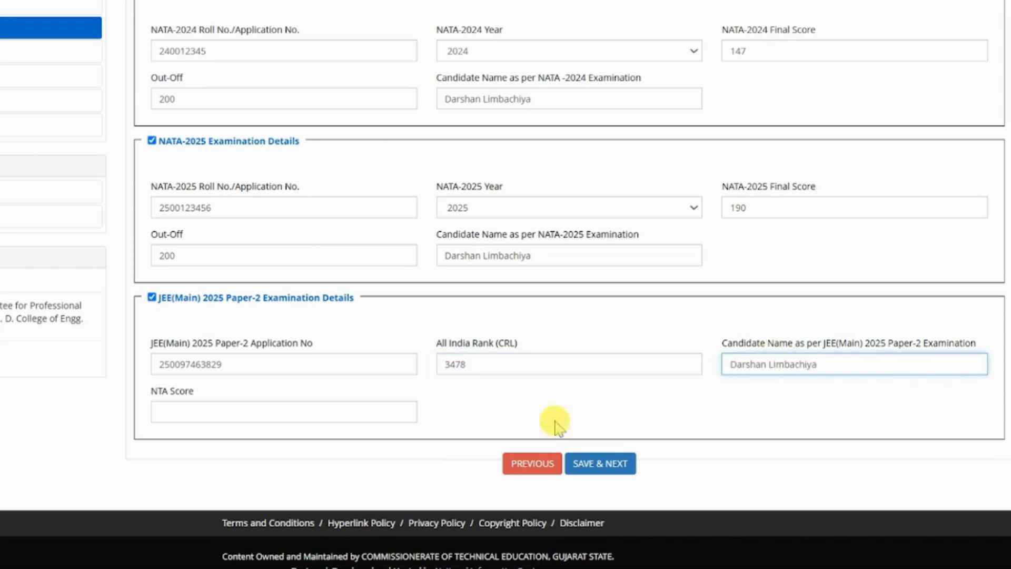
{"action": "left_click", "coordinate": [307, 419]}
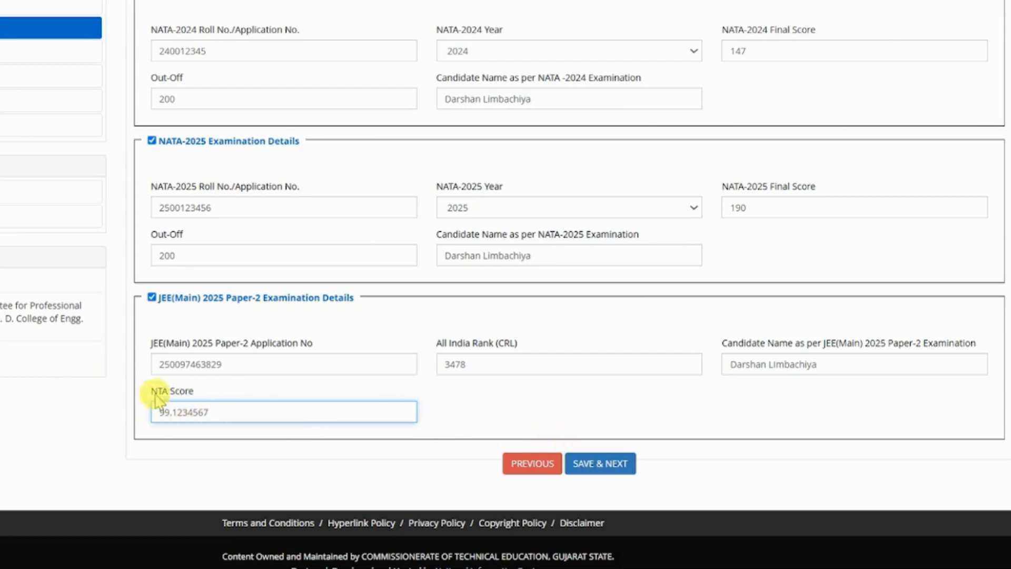
{"action": "left_click", "coordinate": [600, 465]}
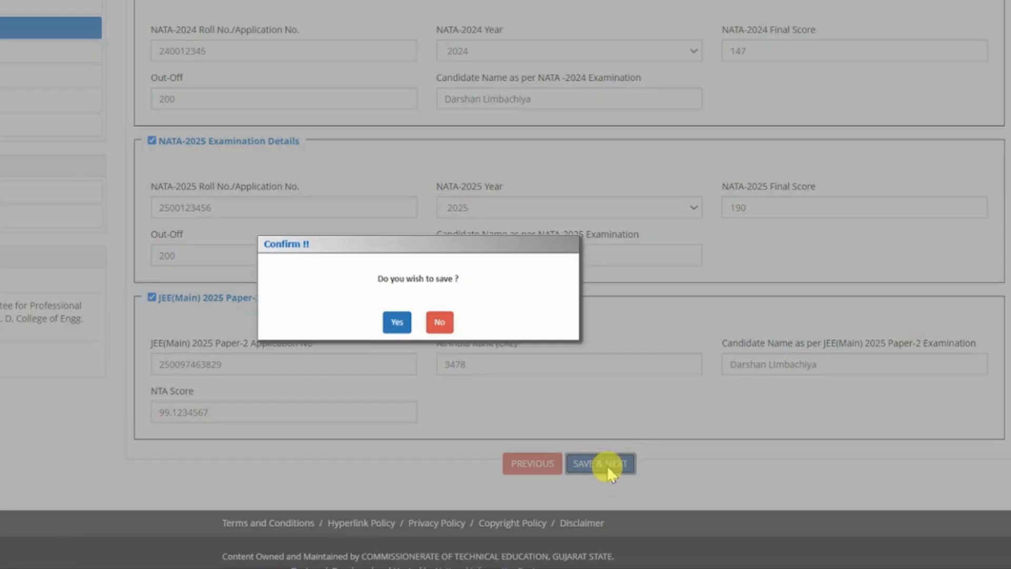
Confirm the exam-details save, then save and confirm the contact details.
{"action": "left_click", "coordinate": [437, 323]}
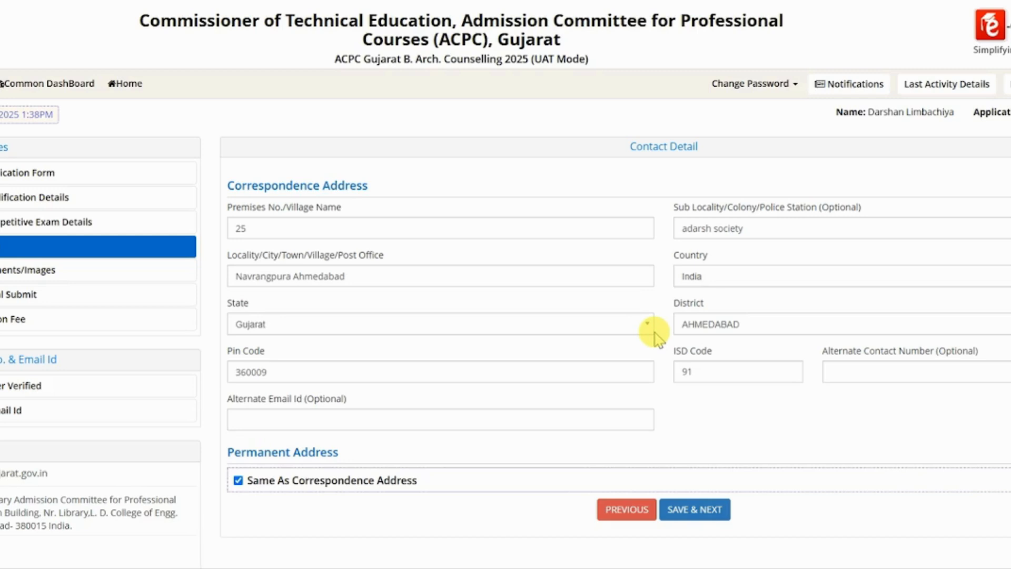
{"action": "left_click", "coordinate": [699, 508]}
{"action": "left_click", "coordinate": [491, 322]}
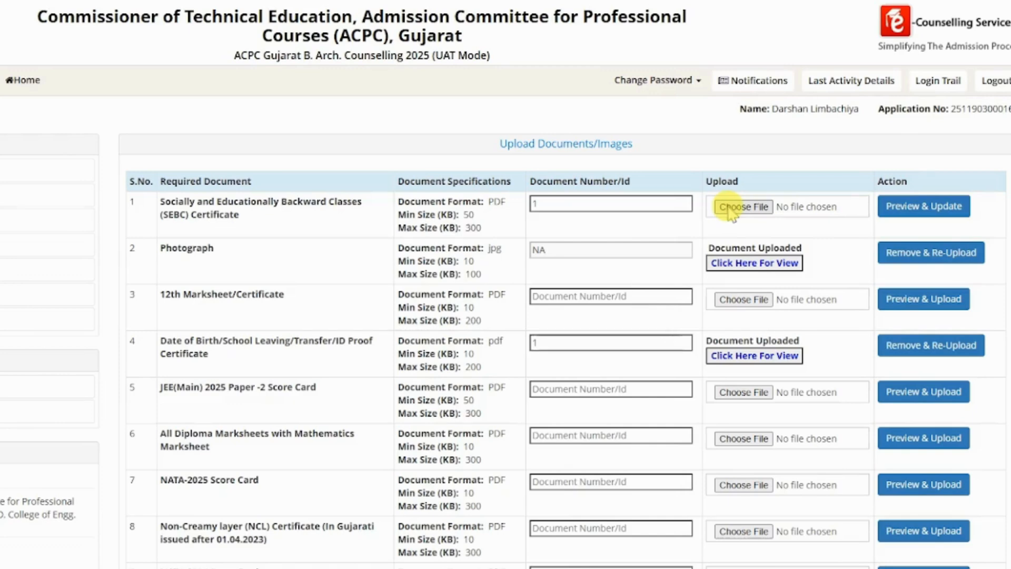
Upload the Non Creamy Layer PDF as the SEBC certificate.
{"action": "left_click", "coordinate": [731, 208]}
{"action": "left_click", "coordinate": [977, 67]}
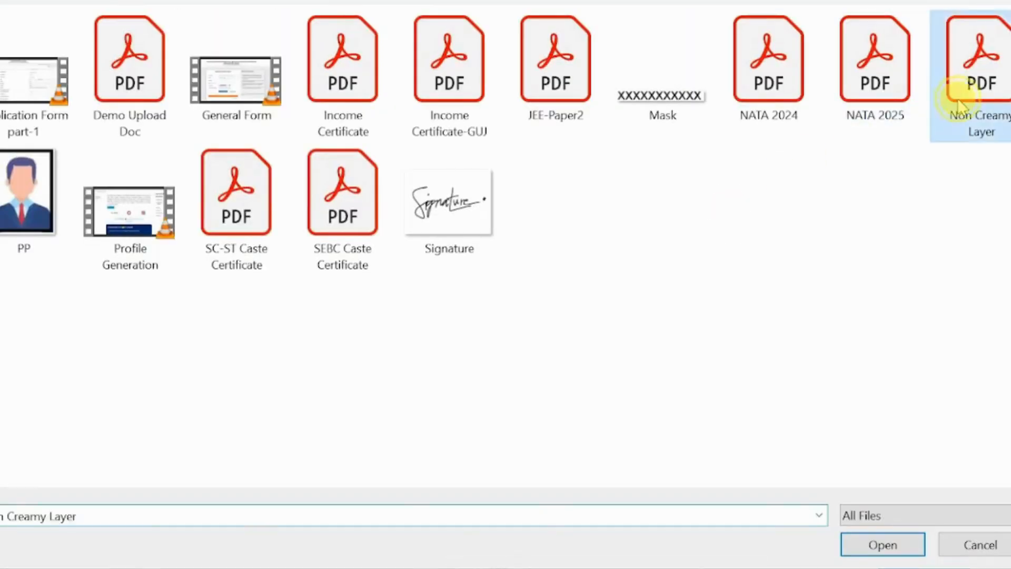
{"action": "double_click", "coordinate": [977, 68]}
{"action": "left_click", "coordinate": [893, 207]}
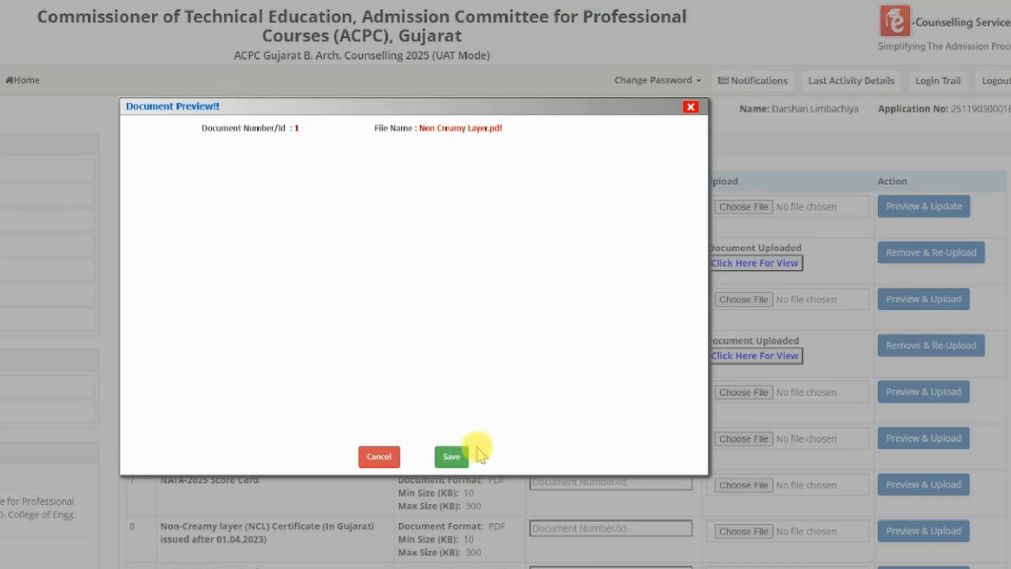
{"action": "left_click", "coordinate": [451, 457]}
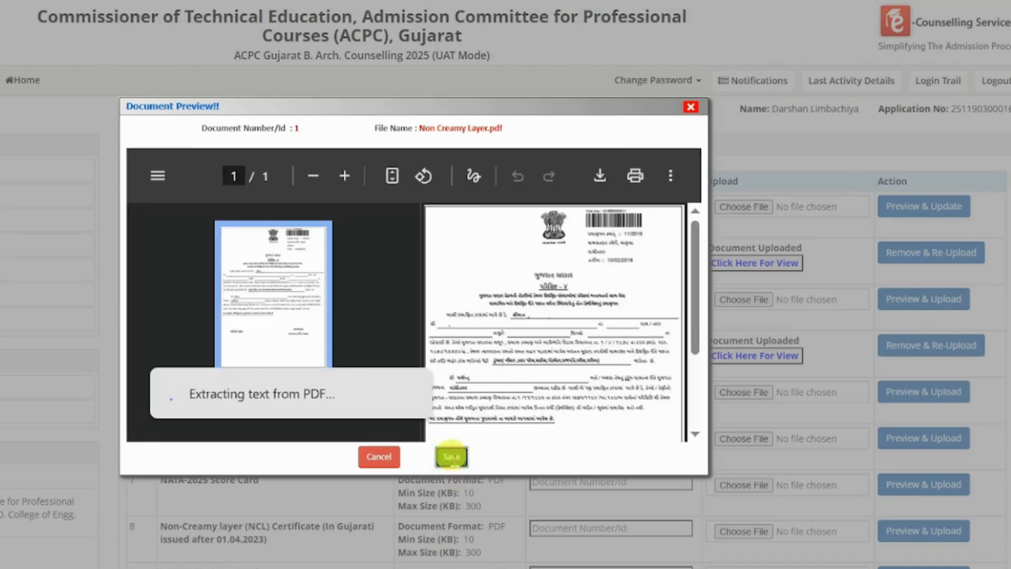
Upload Demo Upload Doc as the 12th marksheet with document number 1.
{"action": "left_click", "coordinate": [641, 299]}
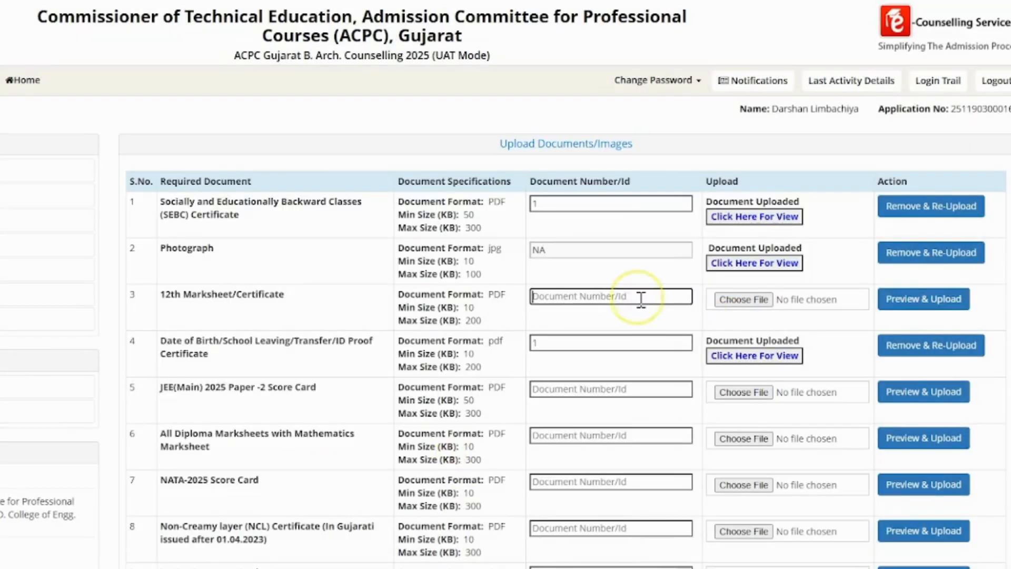
{"action": "type", "text": "1"}
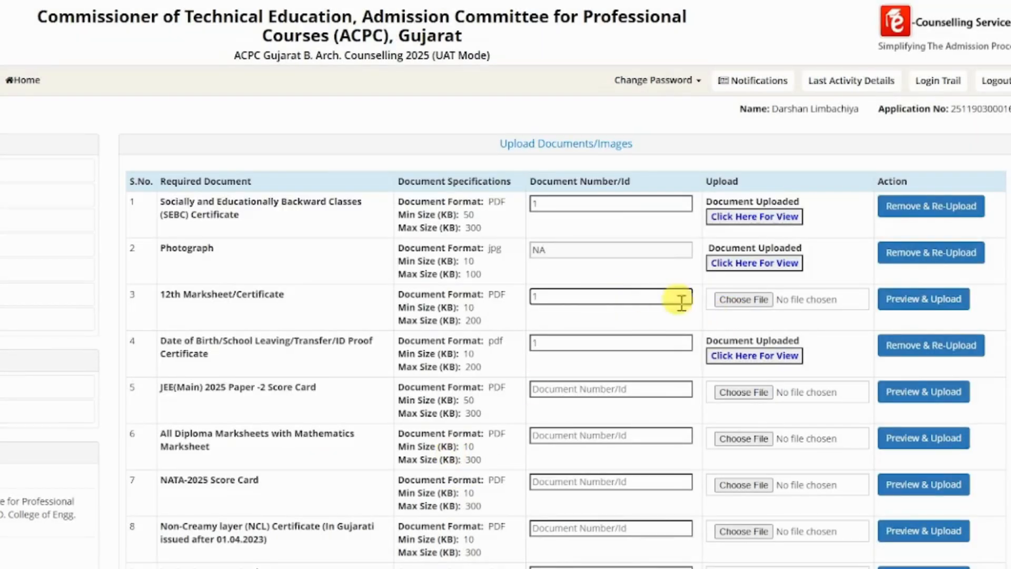
{"action": "left_click", "coordinate": [734, 308]}
{"action": "double_click", "coordinate": [131, 79]}
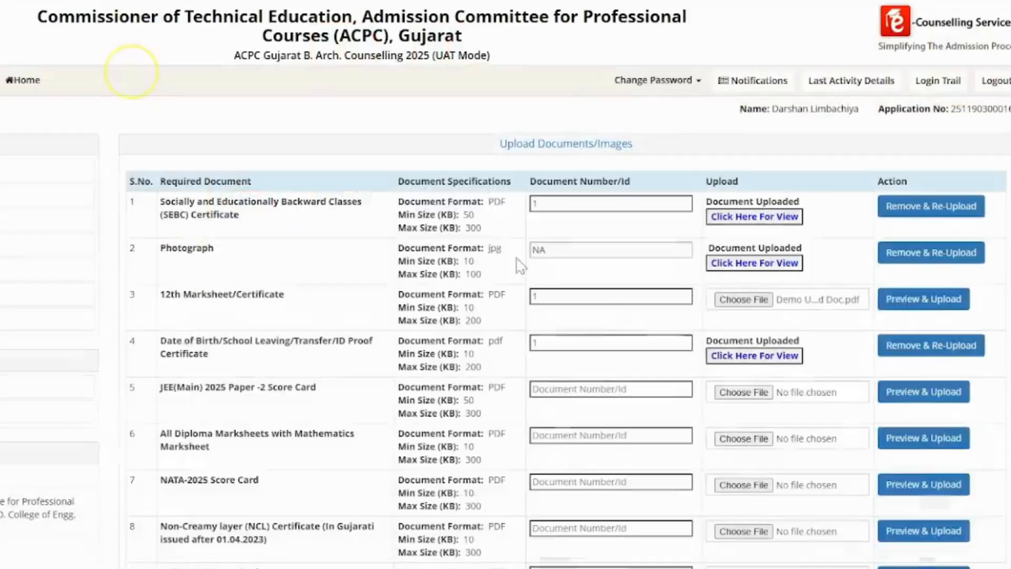
{"action": "left_click", "coordinate": [893, 299]}
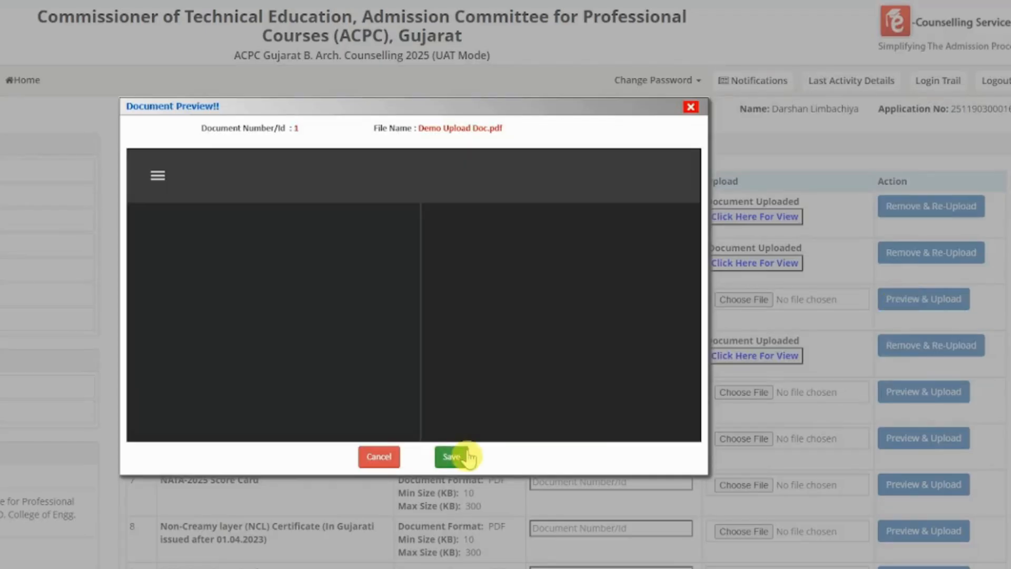
{"action": "left_click", "coordinate": [453, 456]}
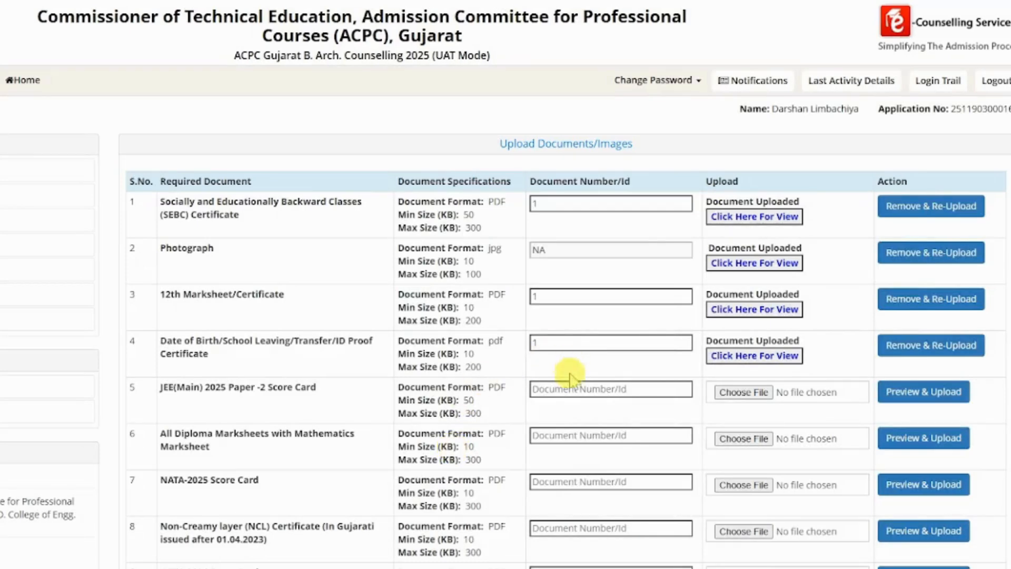
Upload the NATA 2025 file as the JEE score card with document number 1.
{"action": "left_click", "coordinate": [564, 390]}
{"action": "type", "text": "1"}
{"action": "left_click", "coordinate": [743, 394]}
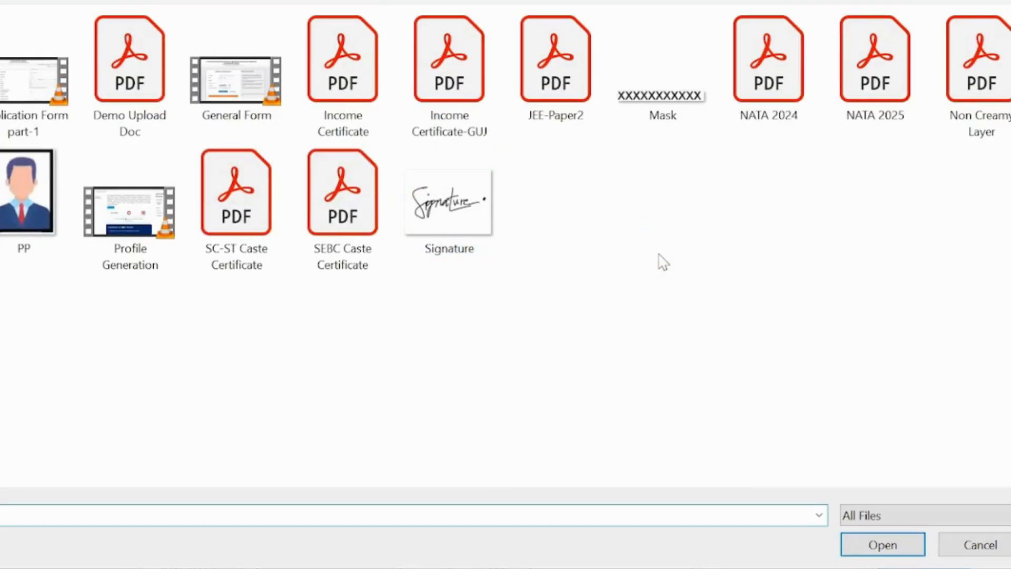
{"action": "left_click", "coordinate": [266, 90]}
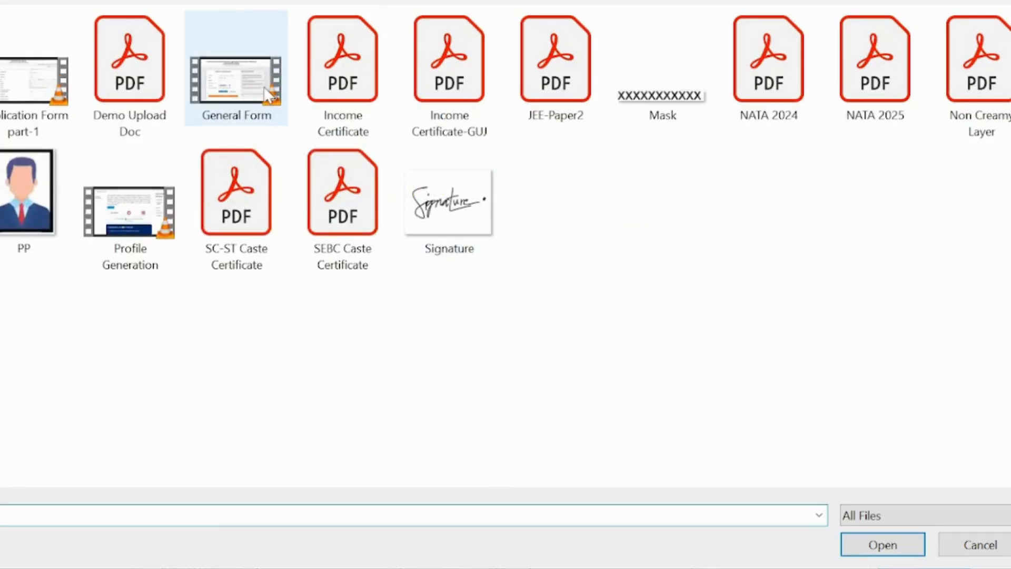
{"action": "double_click", "coordinate": [871, 97]}
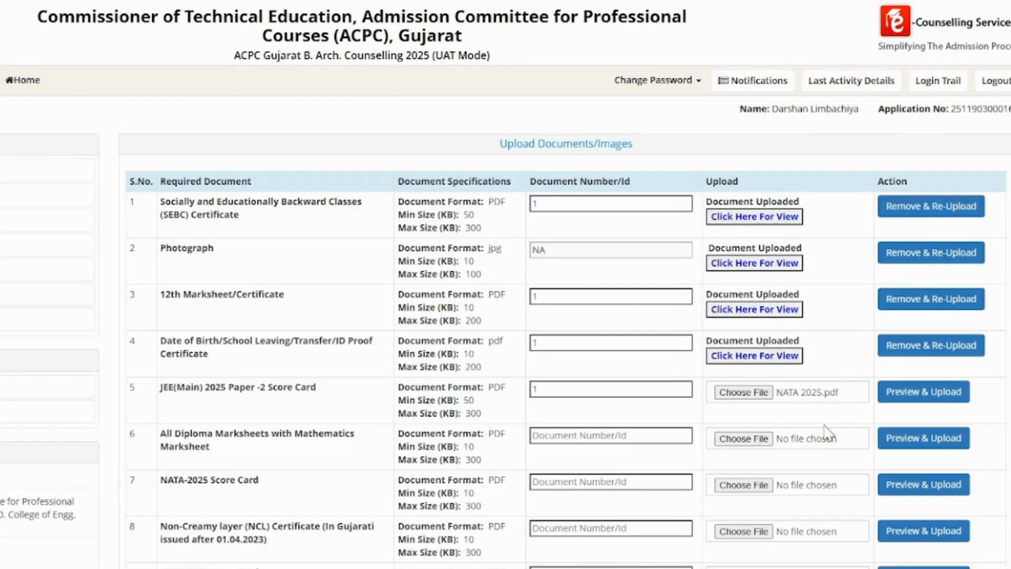
{"action": "left_click", "coordinate": [906, 392]}
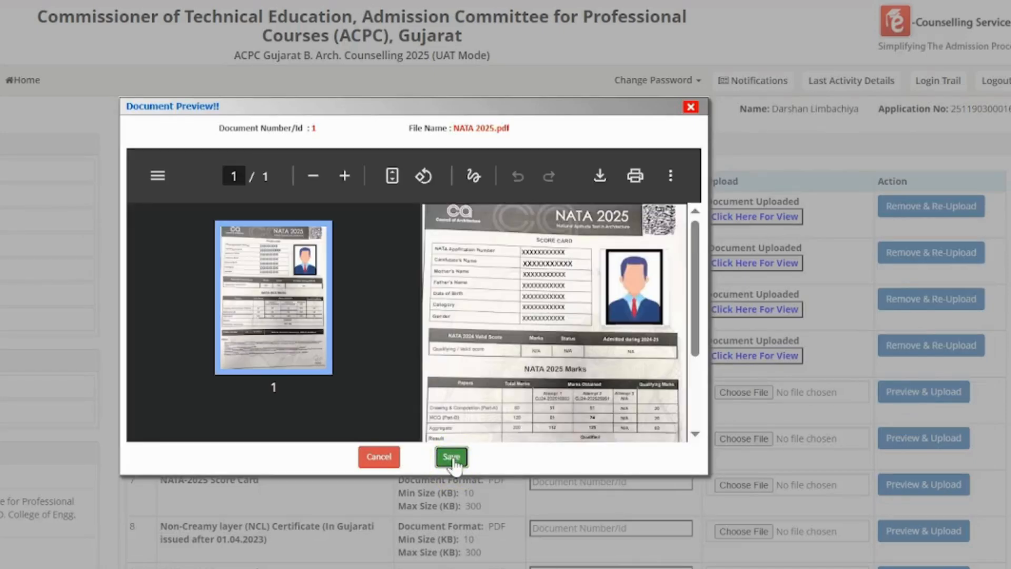
{"action": "left_click", "coordinate": [453, 458]}
Upload Demo Upload Doc as the diploma marksheets with document number 1.
{"action": "left_click", "coordinate": [642, 435]}
{"action": "type", "text": "1"}
{"action": "left_click", "coordinate": [737, 437]}
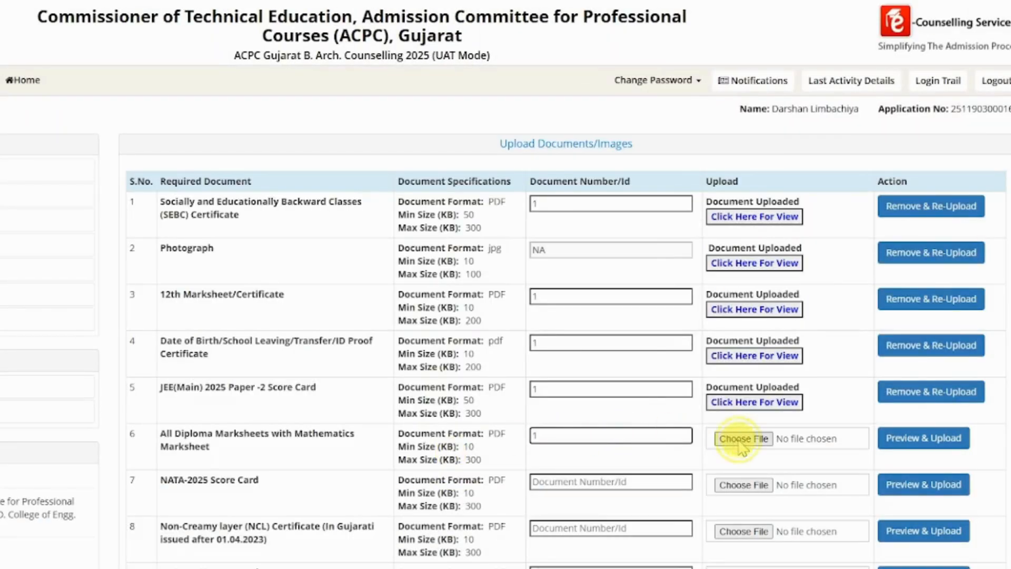
{"action": "left_click", "coordinate": [97, 117]}
{"action": "double_click", "coordinate": [98, 117]}
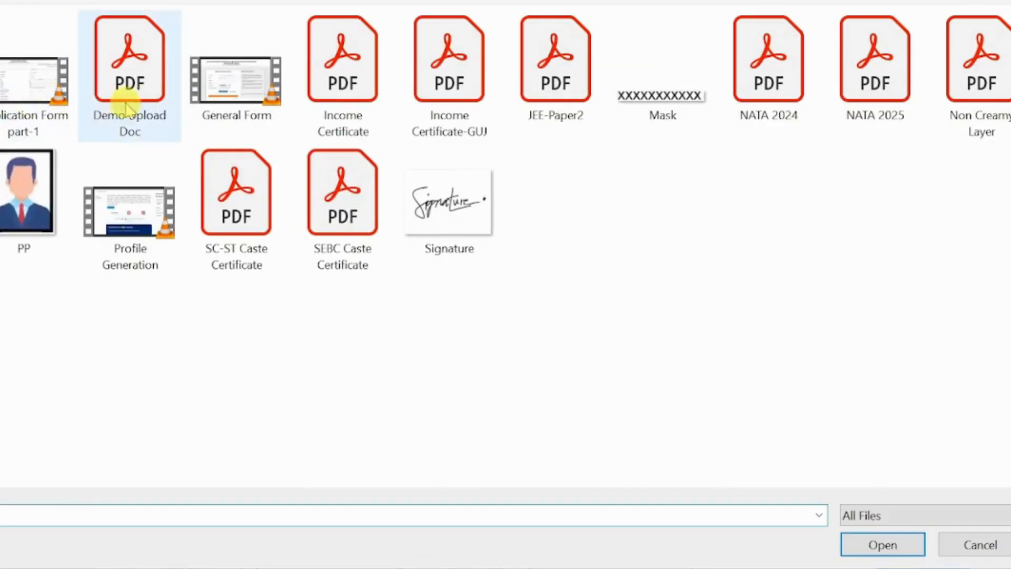
{"action": "left_click", "coordinate": [937, 437]}
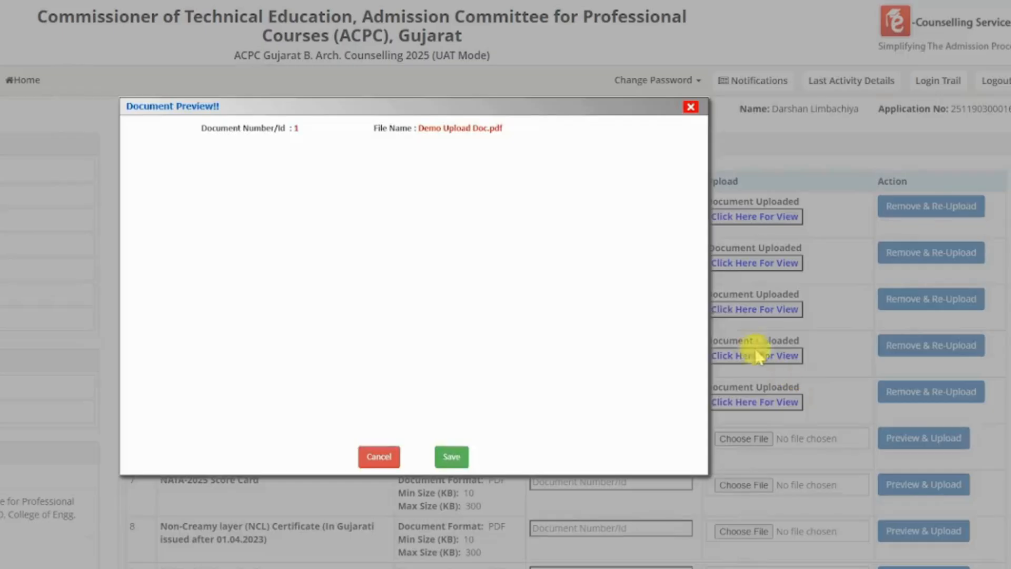
{"action": "left_click", "coordinate": [455, 459]}
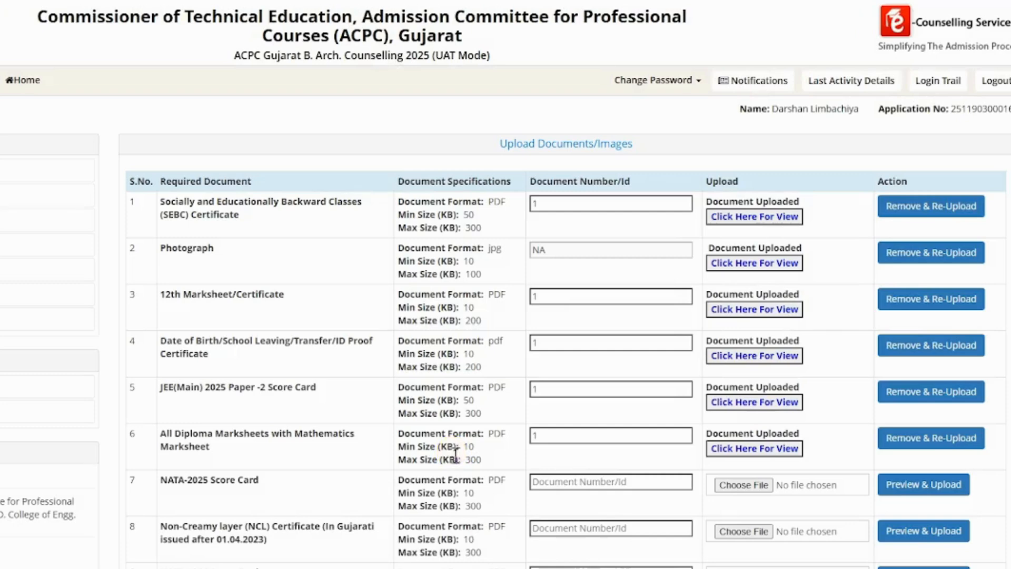
Upload the NATA 2025 file as the NATA-2025 score card with document number 1.
{"action": "left_click", "coordinate": [579, 483]}
{"action": "type", "text": "1"}
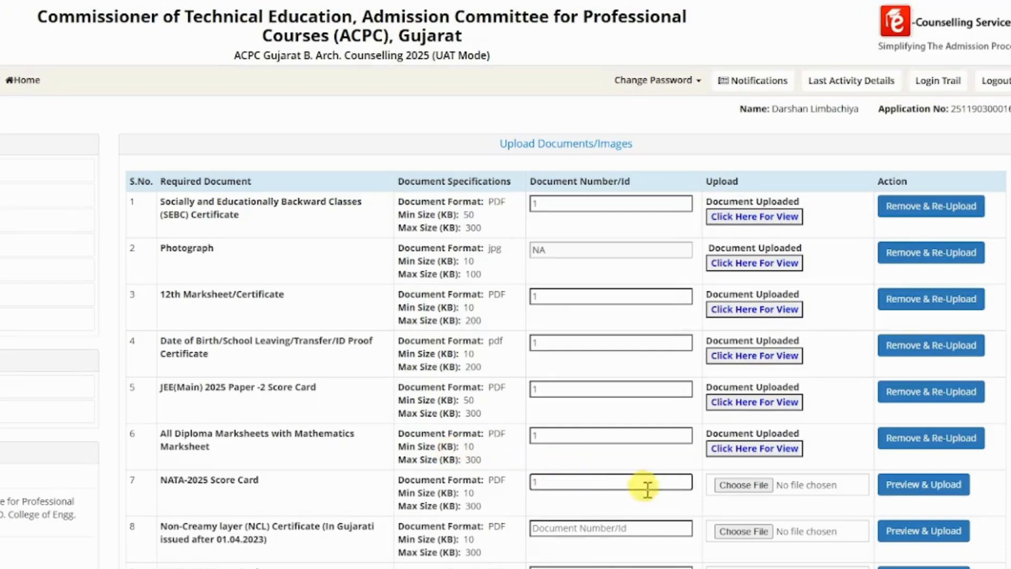
{"action": "left_click", "coordinate": [726, 485]}
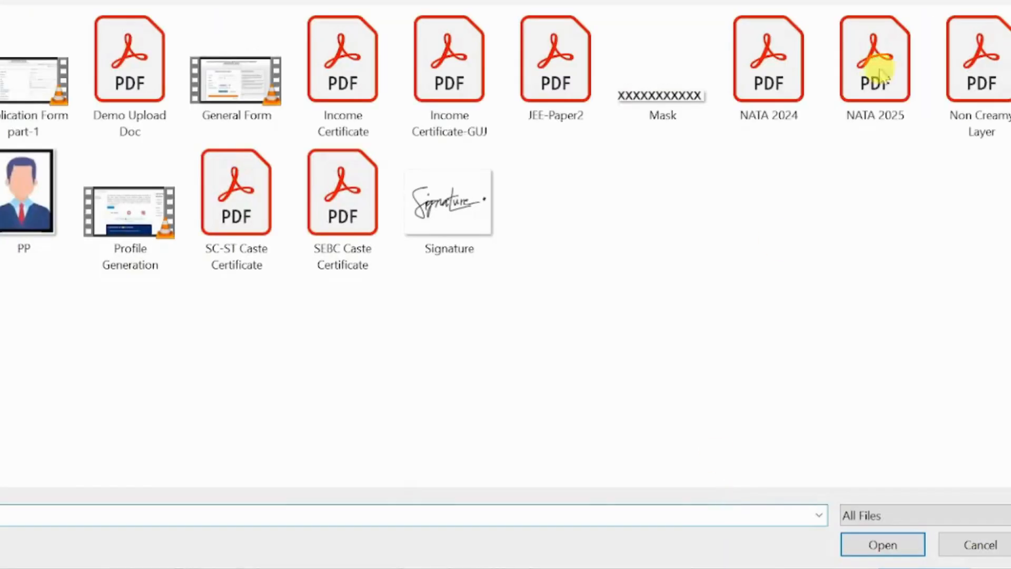
{"action": "double_click", "coordinate": [879, 56]}
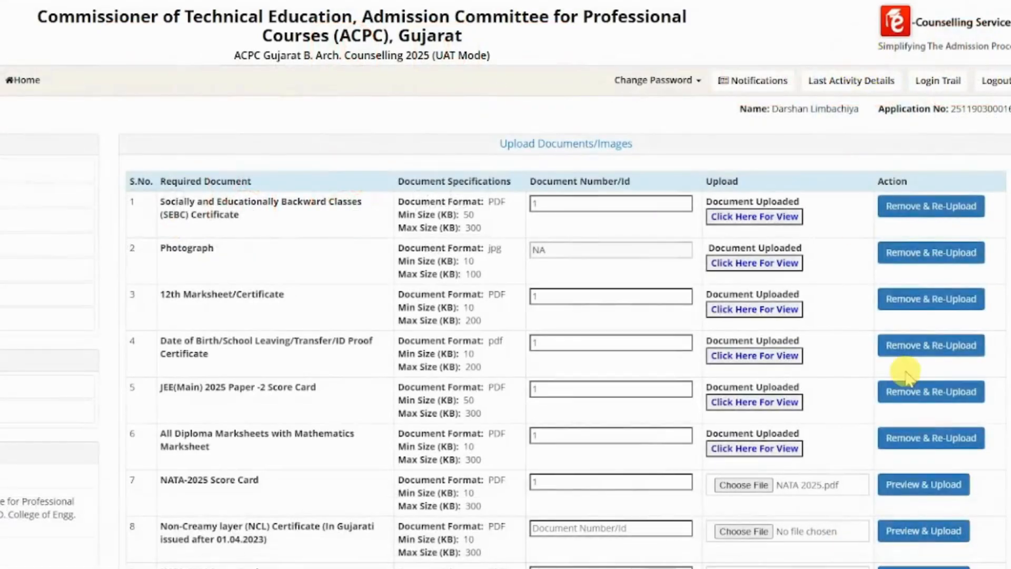
{"action": "left_click", "coordinate": [918, 483]}
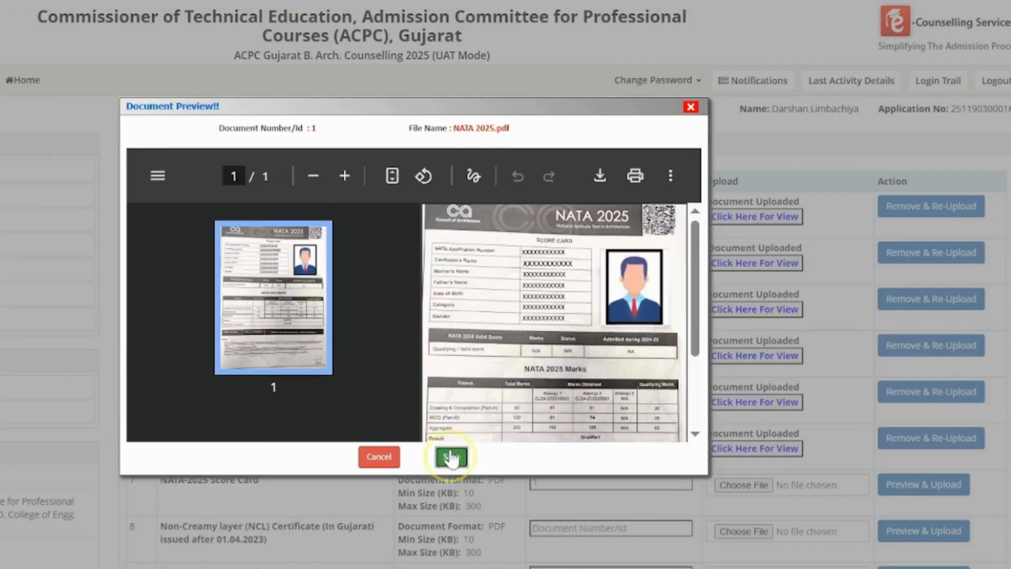
{"action": "left_click", "coordinate": [451, 455]}
Upload the Non Creamy Layer PDF as the Non-Creamy Layer certificate with document number 1.
{"action": "left_click", "coordinate": [541, 528]}
{"action": "type", "text": "1"}
{"action": "left_click", "coordinate": [742, 531]}
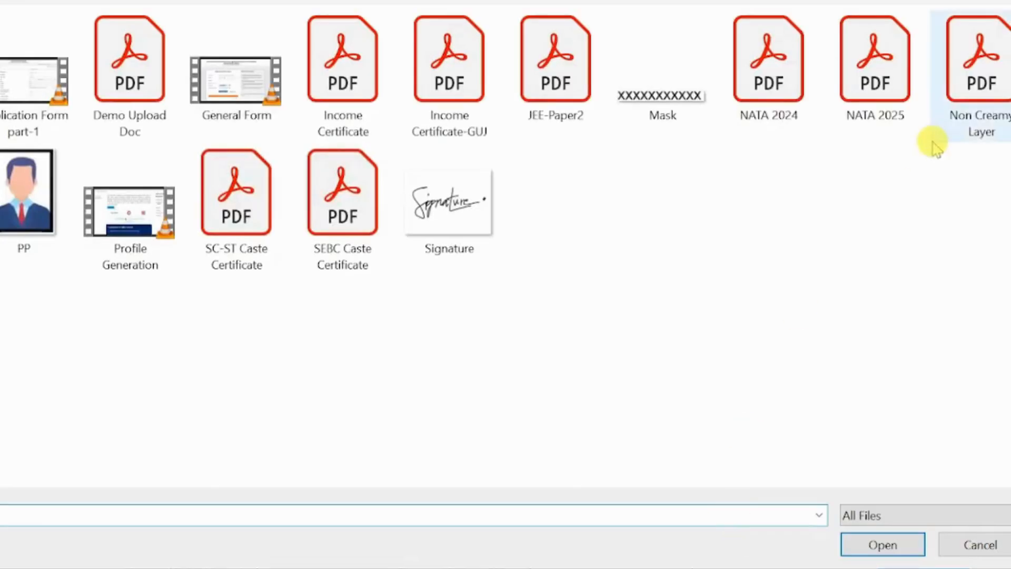
{"action": "double_click", "coordinate": [963, 113]}
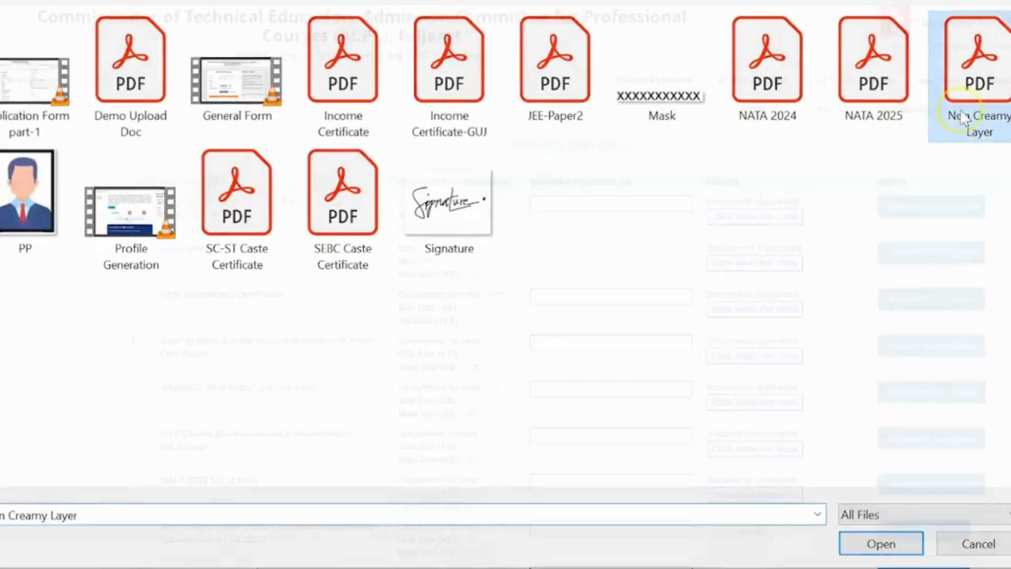
{"action": "left_click", "coordinate": [929, 529]}
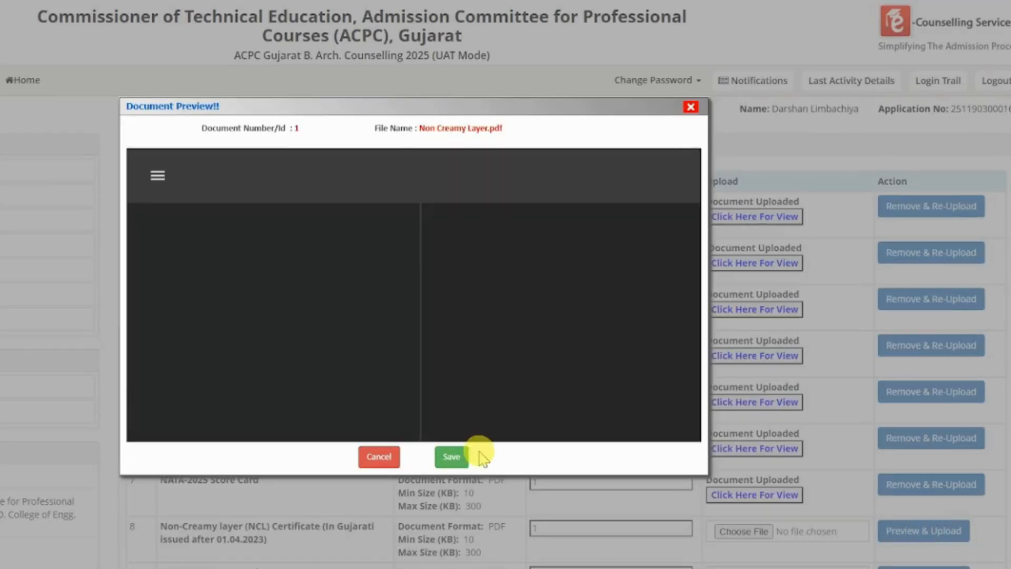
{"action": "left_click", "coordinate": [453, 458]}
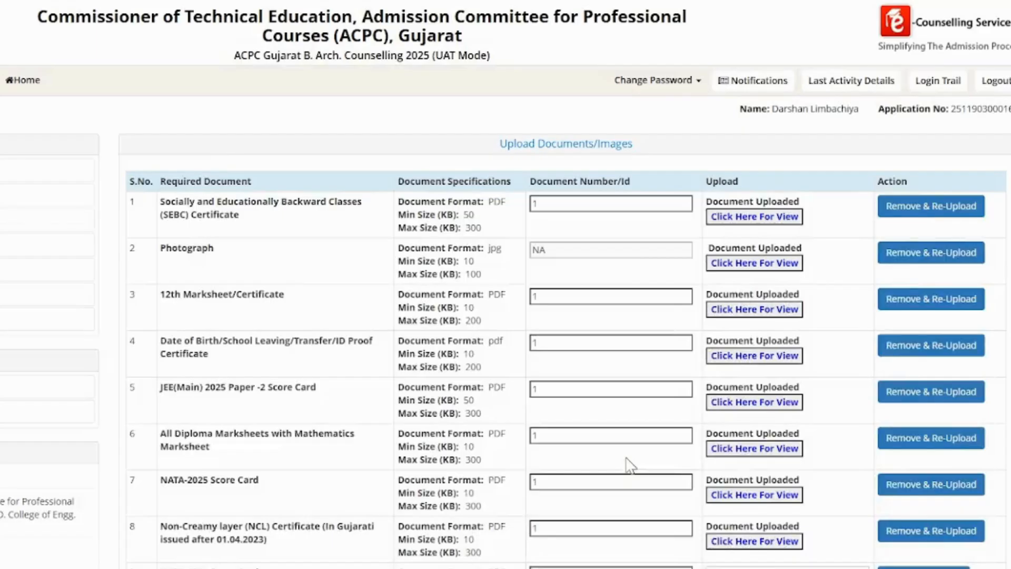
Upload NATA 2024.pdf in row 9 with document number 1.
{"action": "scroll", "coordinate": [628, 463], "scroll_direction": "down", "scroll_amount": 5}
{"action": "left_click", "coordinate": [642, 262]}
{"action": "type", "text": "1"}
{"action": "left_click", "coordinate": [758, 269]}
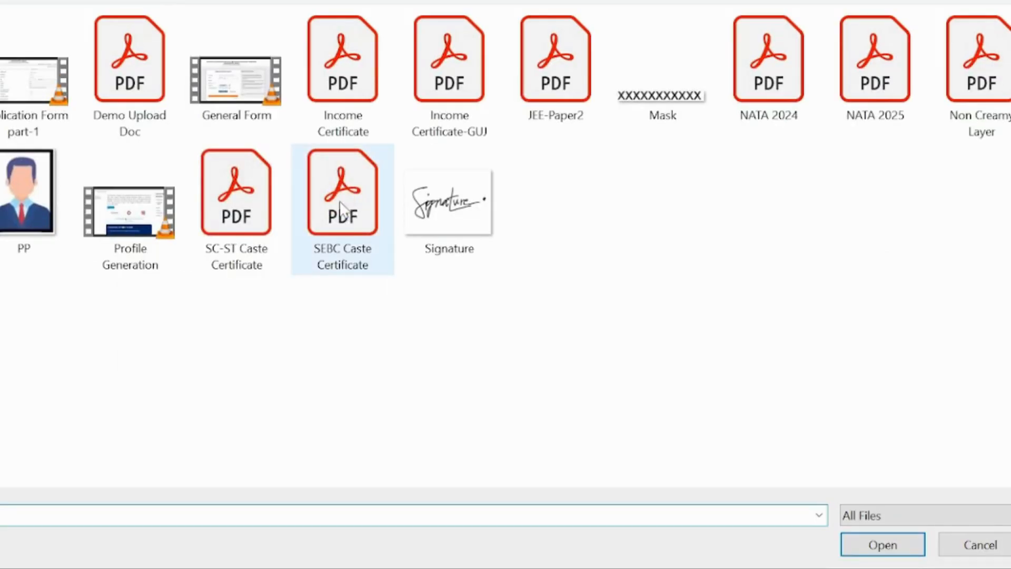
{"action": "double_click", "coordinate": [776, 122]}
{"action": "left_click", "coordinate": [890, 268]}
{"action": "left_click", "coordinate": [452, 457]}
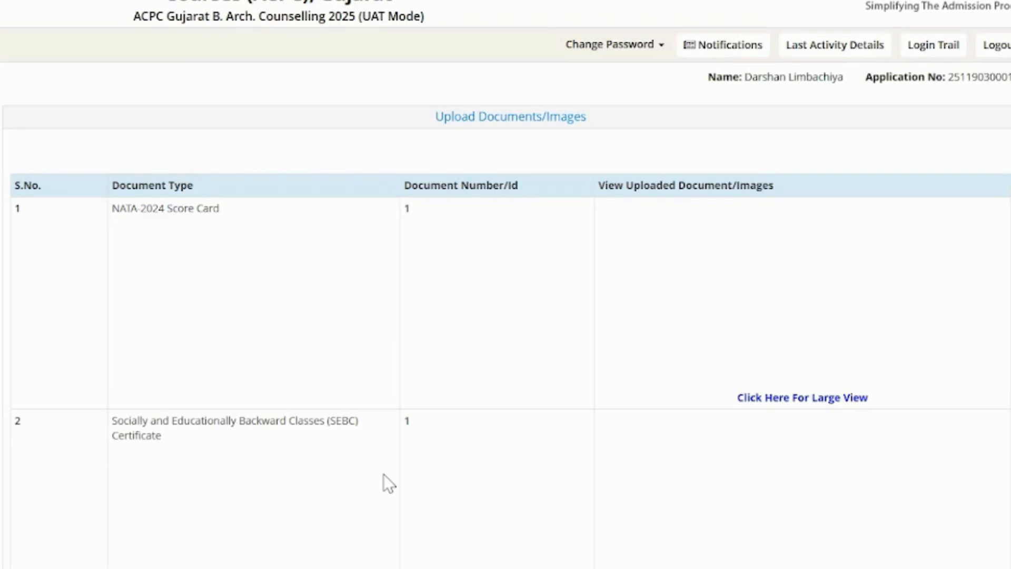
Look over the uploaded documents list and save to continue to final review.
{"action": "scroll", "coordinate": [388, 483], "scroll_direction": "down", "scroll_amount": 10}
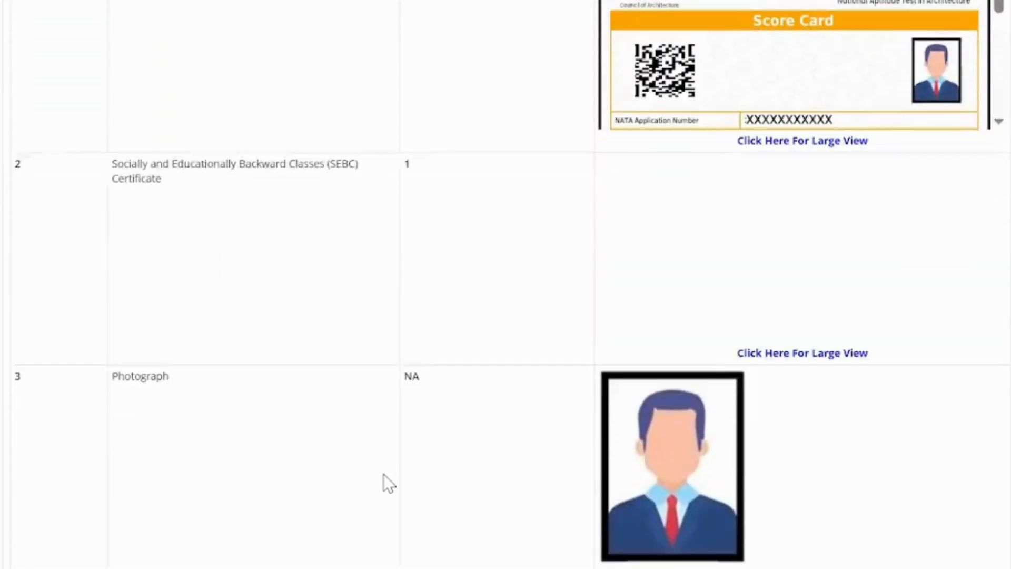
{"action": "scroll", "coordinate": [383, 474], "scroll_direction": "down", "scroll_amount": 12}
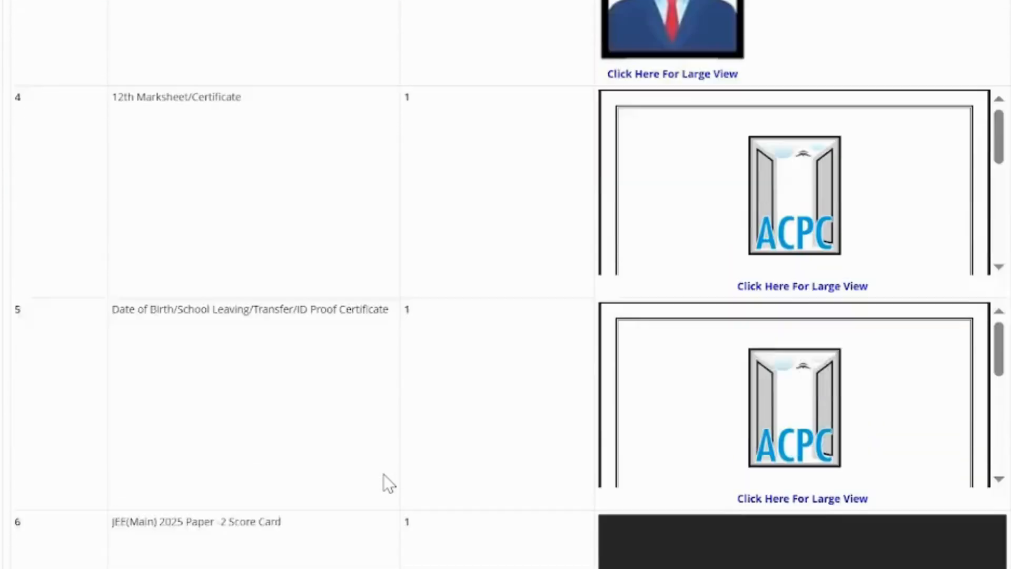
{"action": "scroll", "coordinate": [384, 474], "scroll_direction": "down", "scroll_amount": 10}
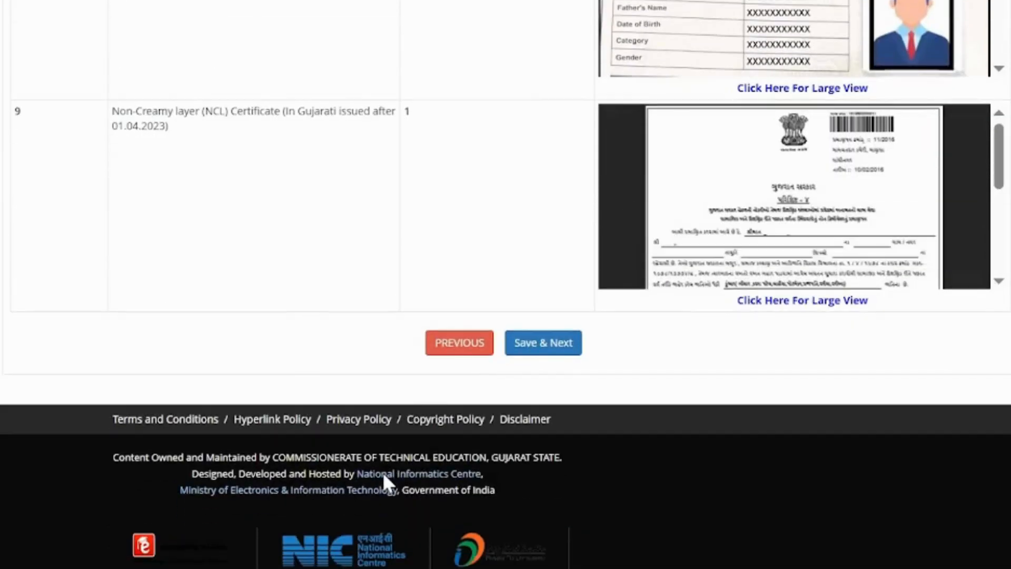
{"action": "left_click", "coordinate": [521, 343]}
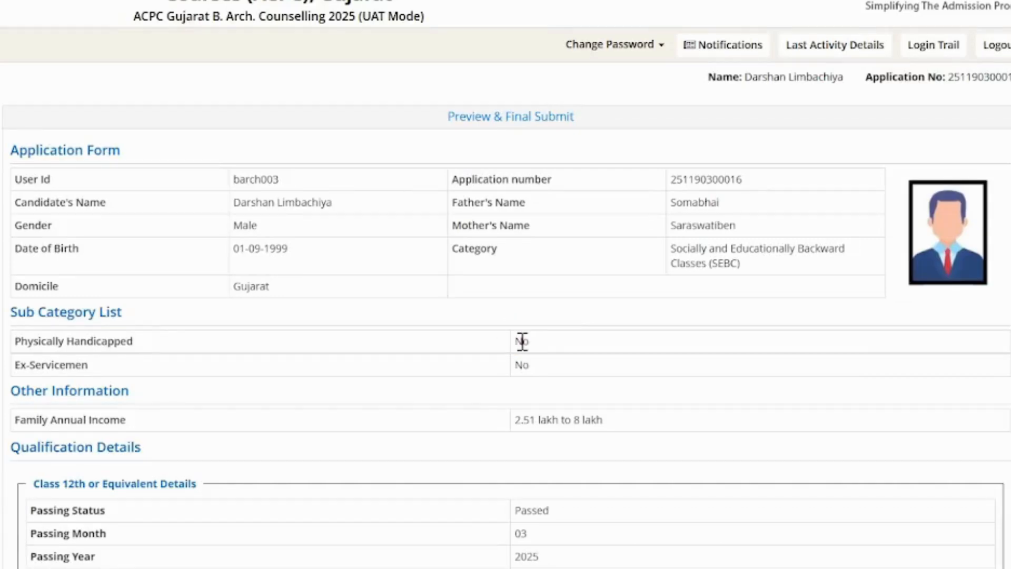
Scroll the Preview & Final Submit summary down to the Declaration.
{"action": "scroll", "coordinate": [521, 342], "scroll_direction": "down", "scroll_amount": 2}
{"action": "scroll", "coordinate": [522, 343], "scroll_direction": "up", "scroll_amount": 2}
{"action": "scroll", "coordinate": [522, 342], "scroll_direction": "down", "scroll_amount": 6}
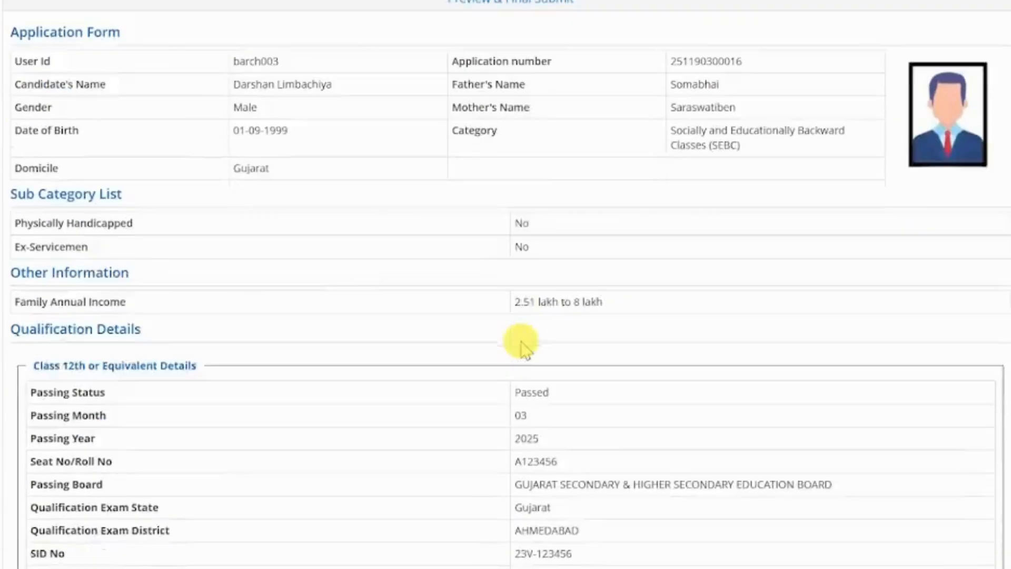
{"action": "scroll", "coordinate": [520, 342], "scroll_direction": "down", "scroll_amount": 8}
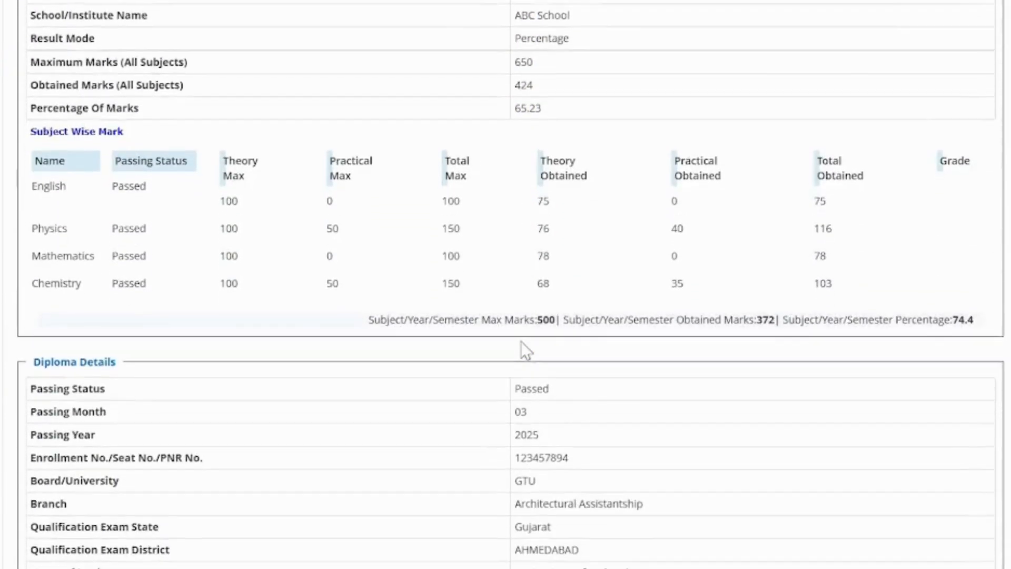
{"action": "scroll", "coordinate": [520, 341], "scroll_direction": "down", "scroll_amount": 13}
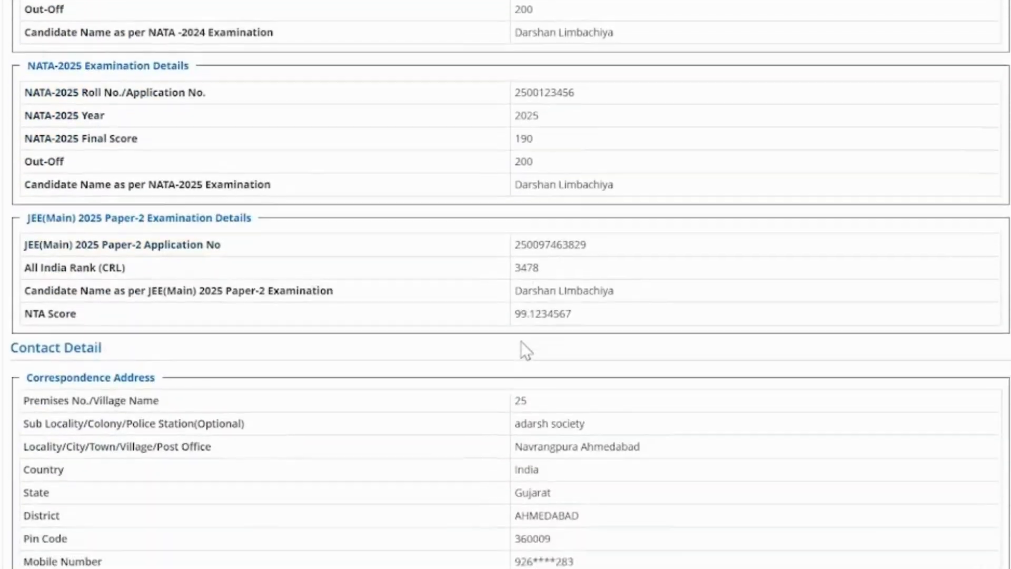
{"action": "scroll", "coordinate": [520, 341], "scroll_direction": "down", "scroll_amount": 16}
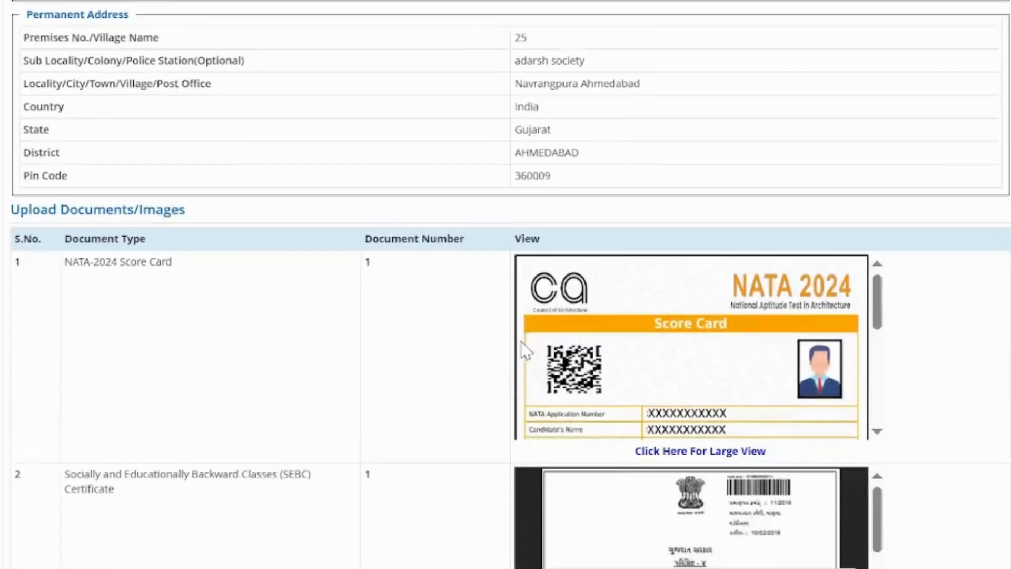
{"action": "scroll", "coordinate": [520, 344], "scroll_direction": "down", "scroll_amount": 18}
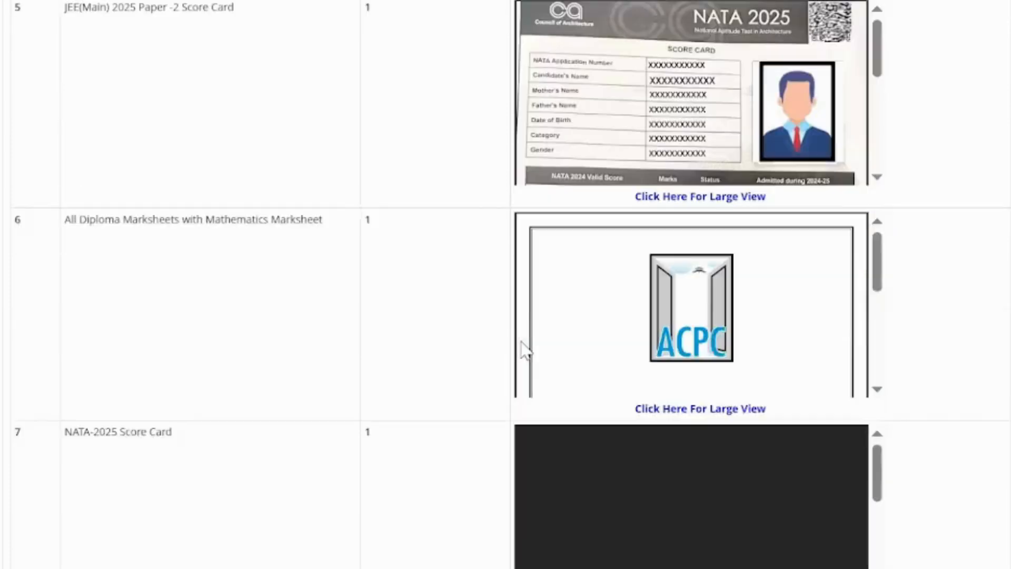
{"action": "scroll", "coordinate": [521, 344], "scroll_direction": "down", "scroll_amount": 10}
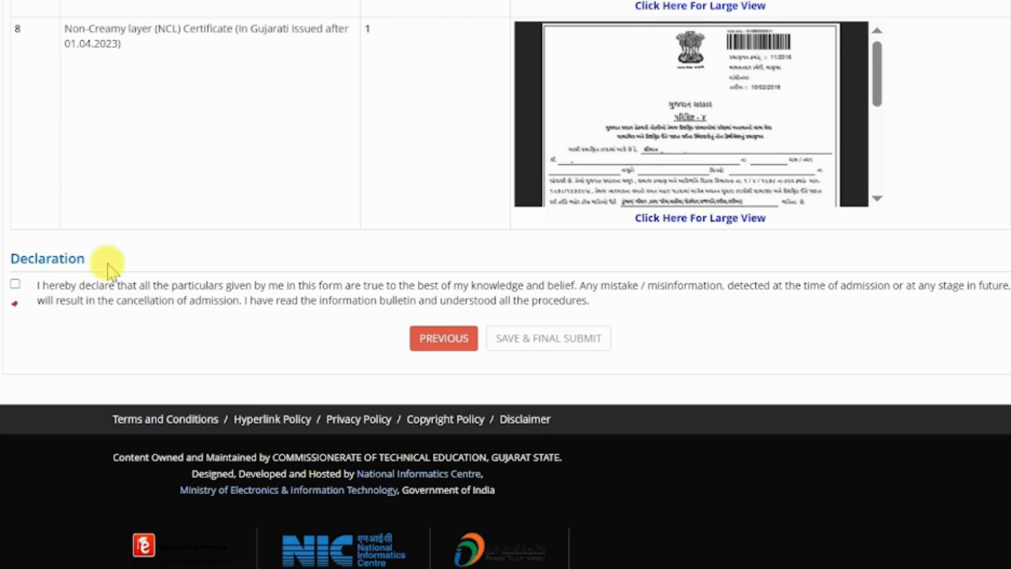
Accept the declaration and confirm Save & Final Submit with Yes.
{"action": "left_click", "coordinate": [15, 284]}
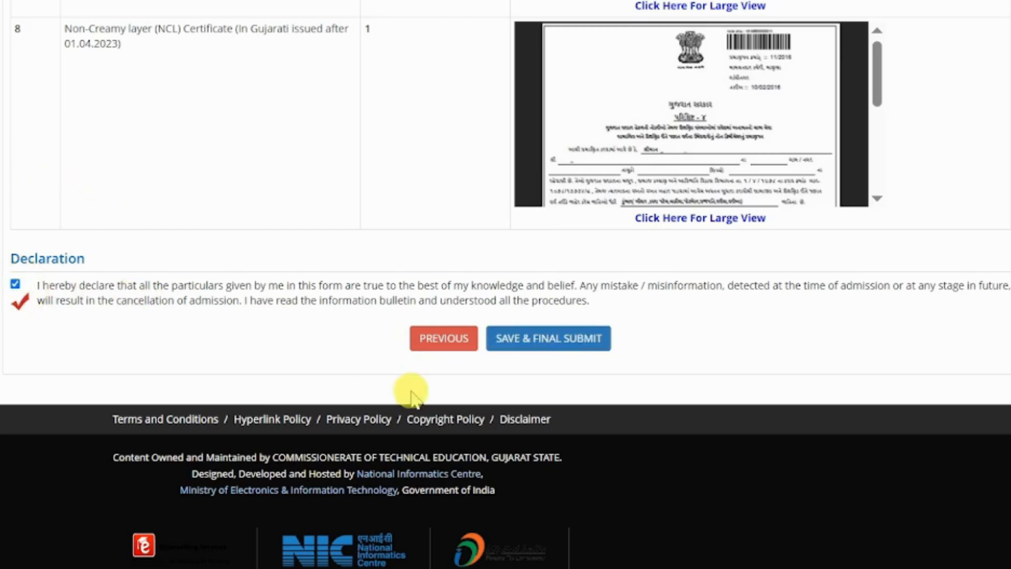
{"action": "left_click", "coordinate": [555, 345]}
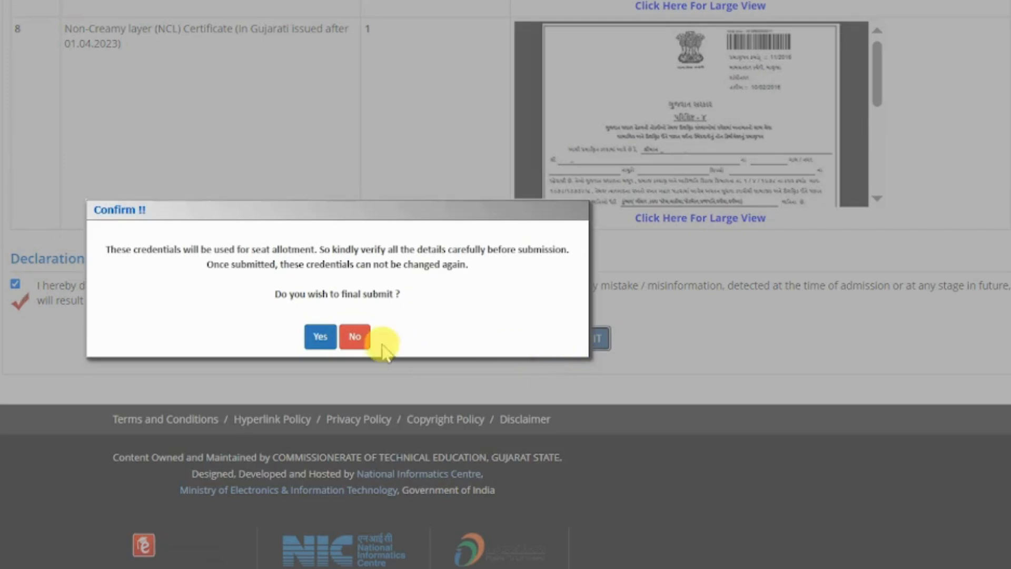
{"action": "left_click", "coordinate": [319, 337]}
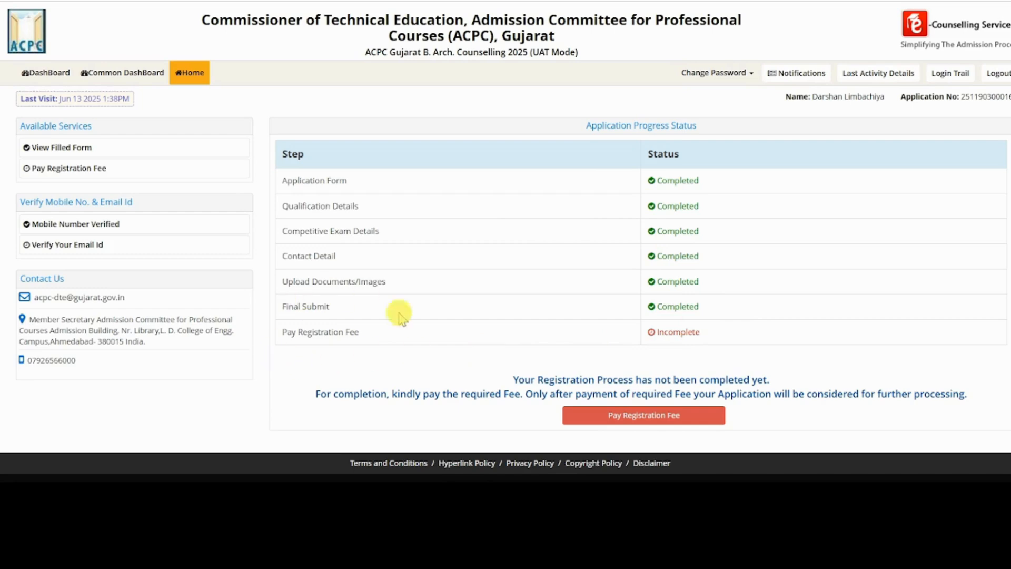
Start the Rs. 350 registration fee payment with billdesk as the payment mode.
{"action": "left_click", "coordinate": [637, 420]}
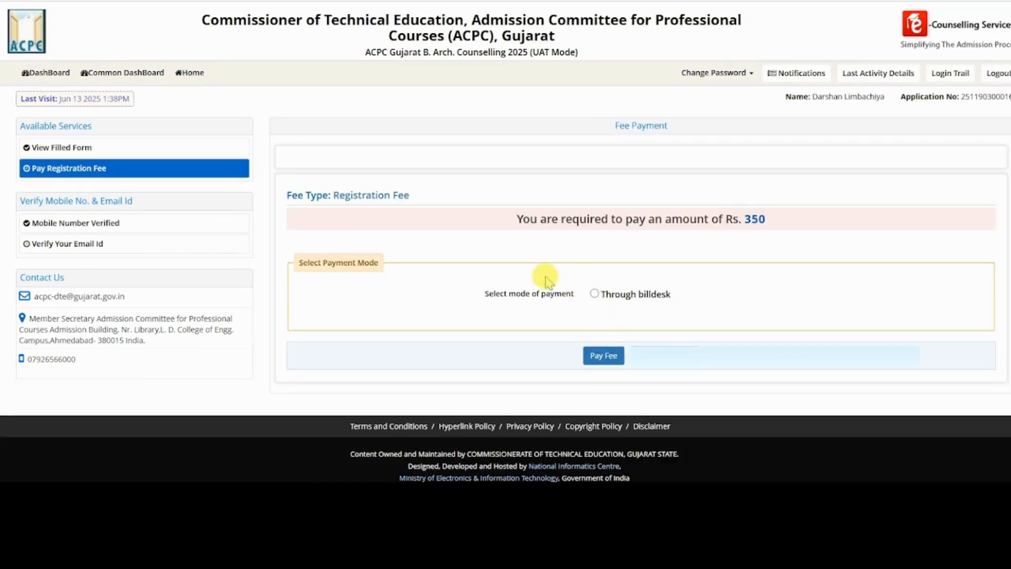
{"action": "left_click", "coordinate": [619, 295]}
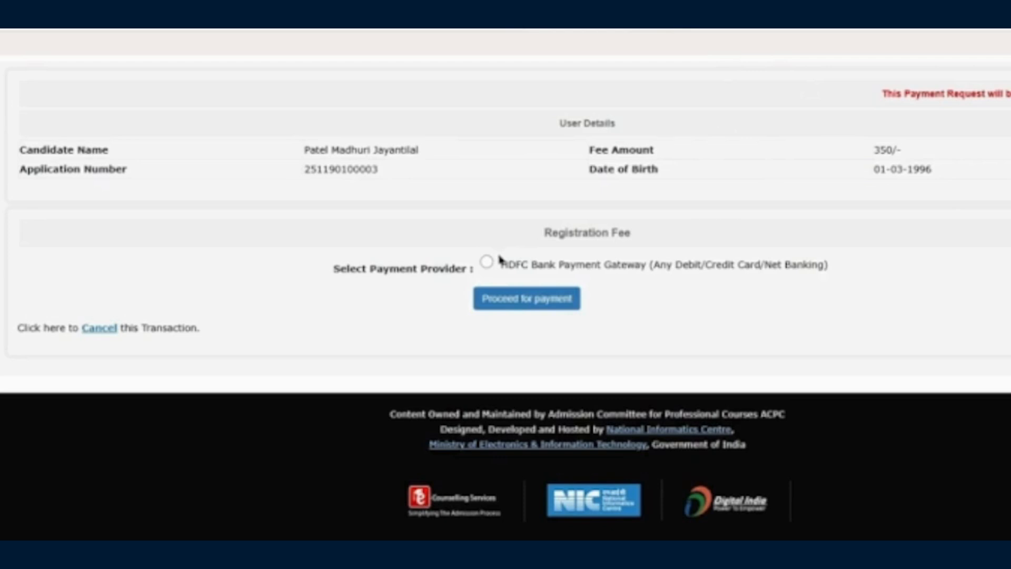
Pay the INR 350.00 fee through HDFC Bank gateway by UPI QR code.
{"action": "left_click", "coordinate": [485, 262]}
{"action": "left_click", "coordinate": [536, 307]}
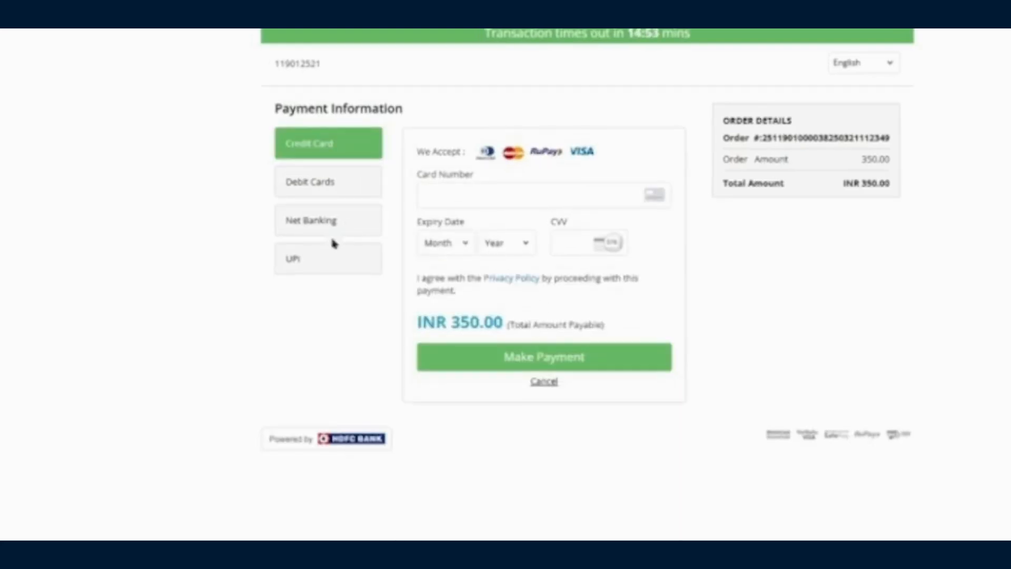
{"action": "left_click", "coordinate": [327, 257]}
{"action": "left_click", "coordinate": [487, 221]}
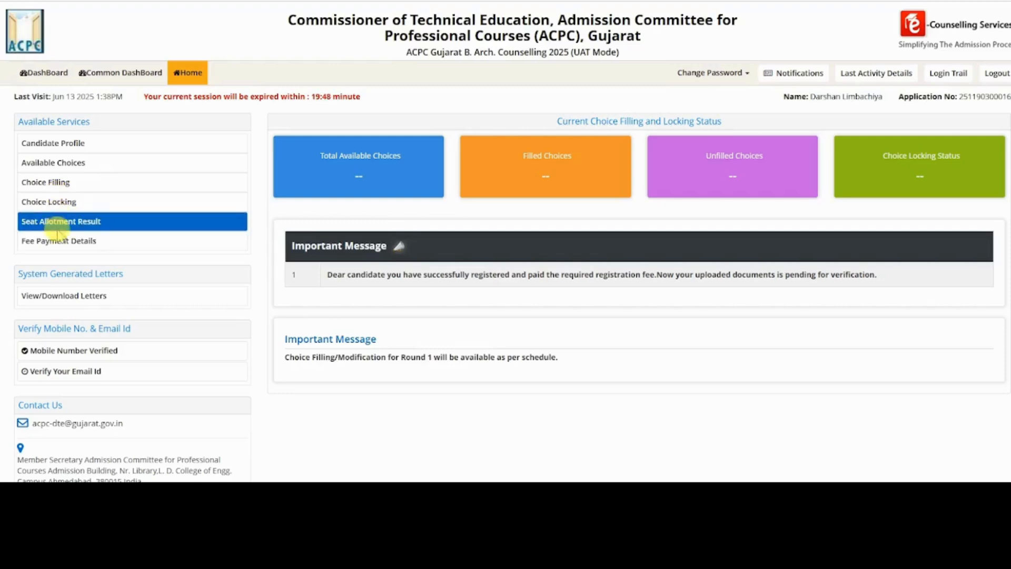
Scroll through the Candidate Profile's application details and uploaded documents.
{"action": "left_click", "coordinate": [67, 150]}
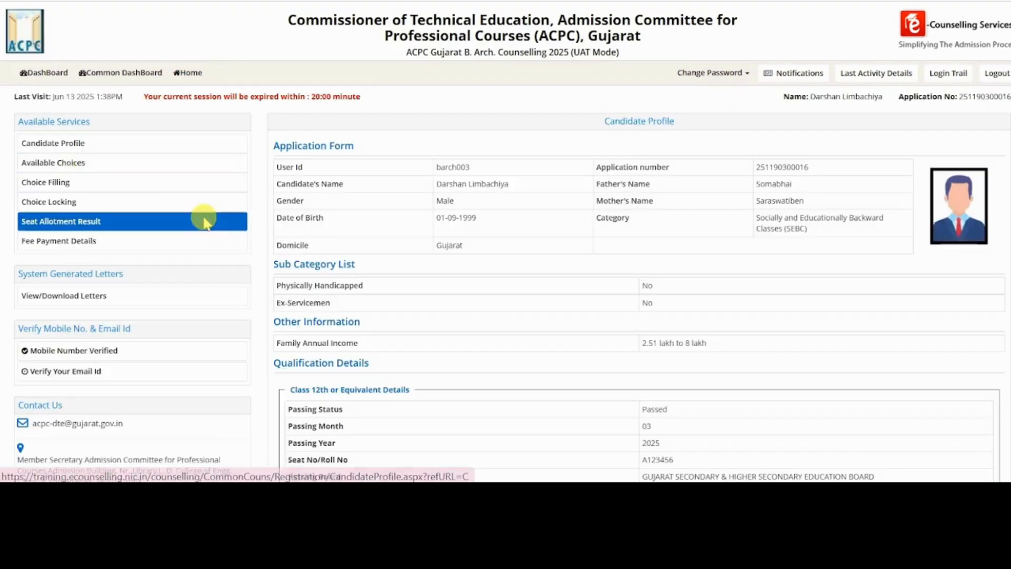
{"action": "scroll", "coordinate": [545, 353], "scroll_direction": "down", "scroll_amount": 15}
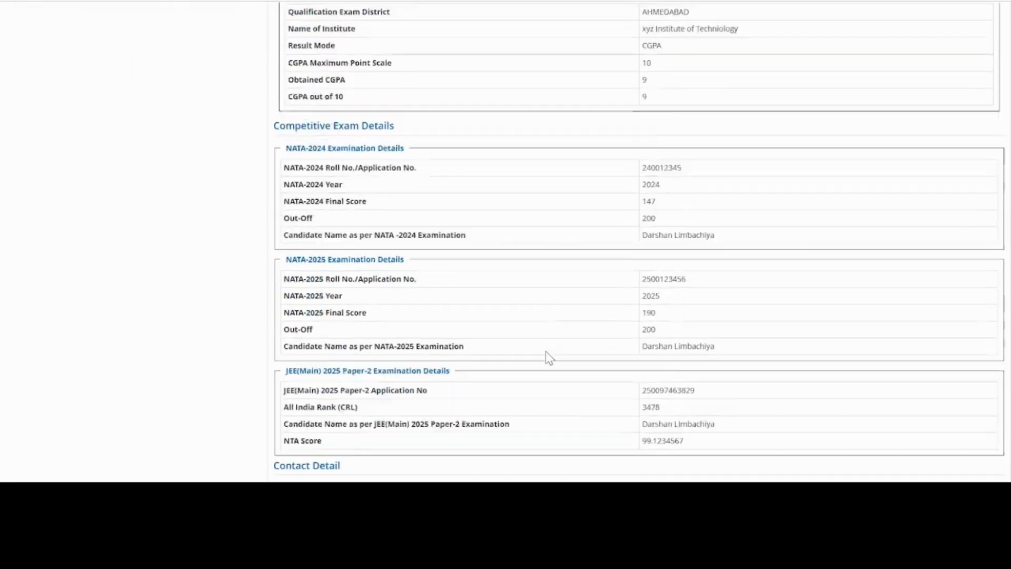
{"action": "scroll", "coordinate": [549, 358], "scroll_direction": "down", "scroll_amount": 20}
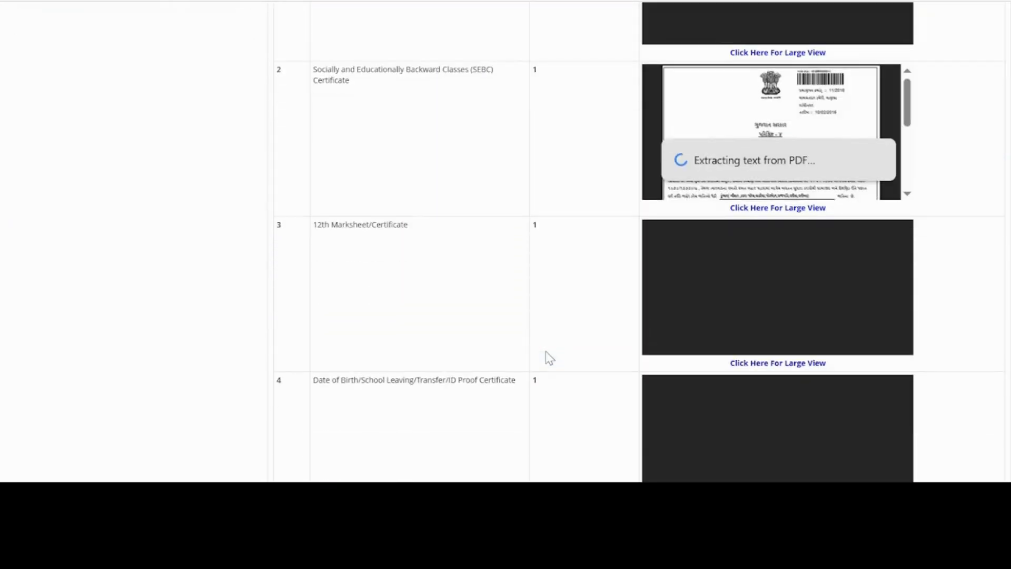
{"action": "scroll", "coordinate": [546, 356], "scroll_direction": "down", "scroll_amount": 7}
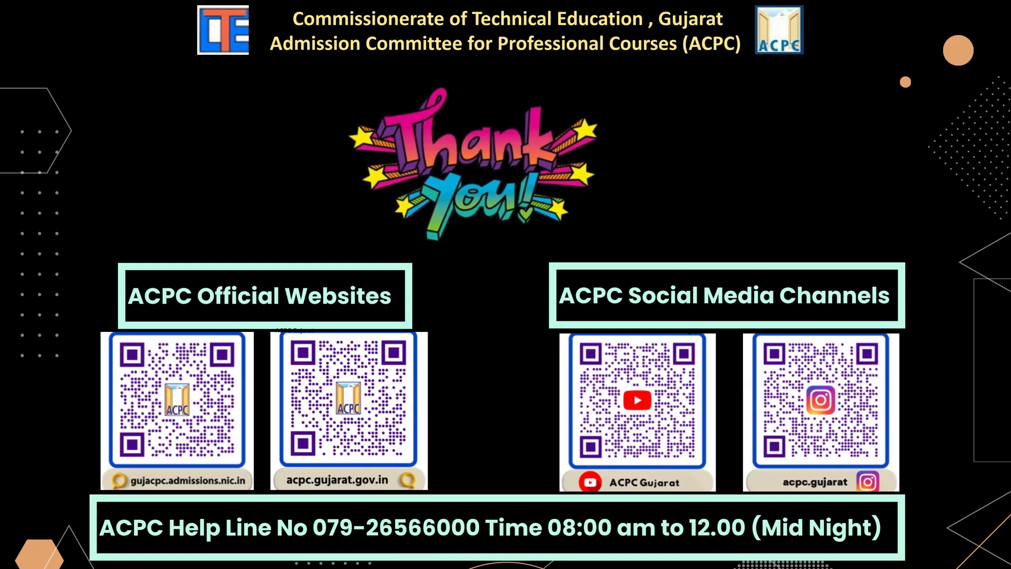